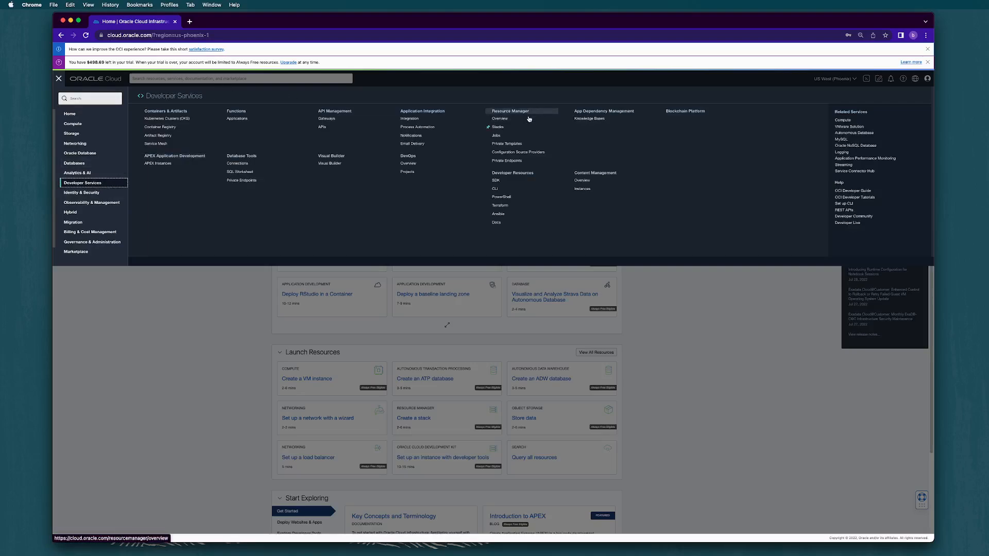
# Open the Stacks list of Resource Manager in Developer Services.
pyautogui.click(494, 129)
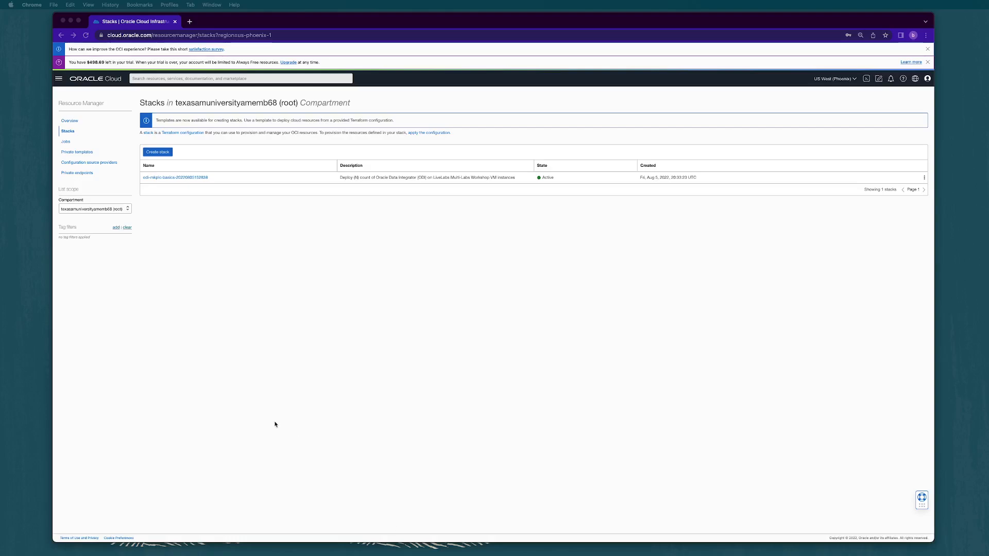
# Start creating a stack and upload odi-mkplc-basics.zip as its Terraform configuration.
pyautogui.click(162, 152)
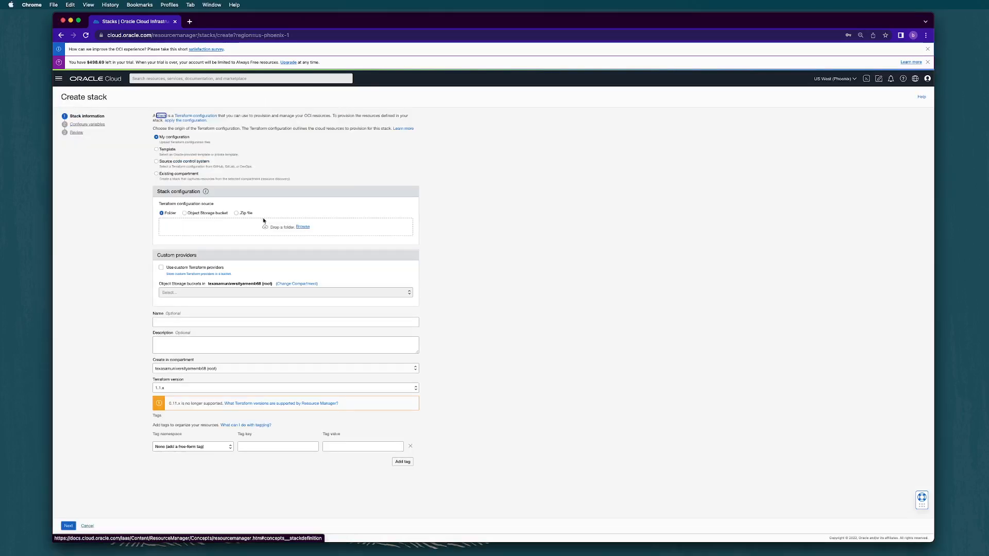
pyautogui.click(237, 213)
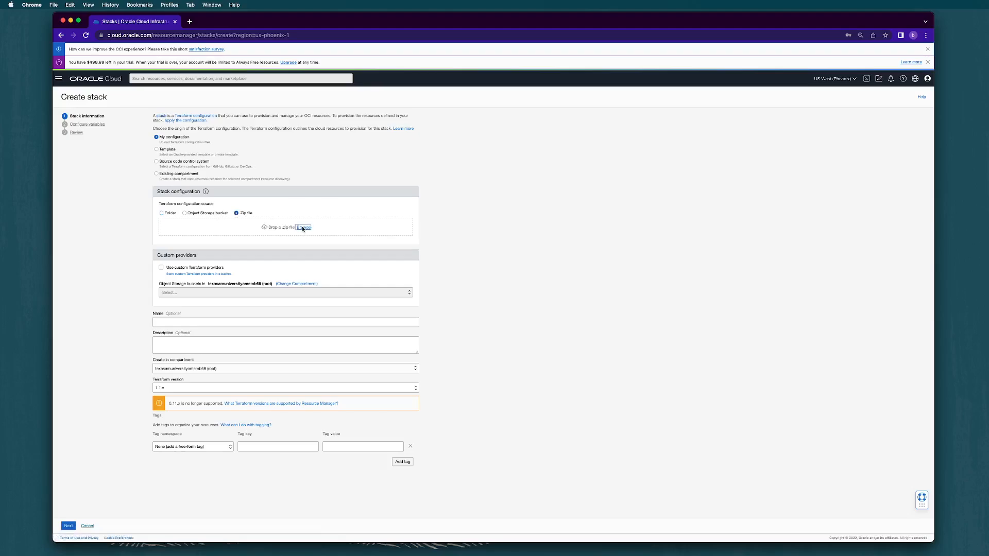
pyautogui.click(303, 228)
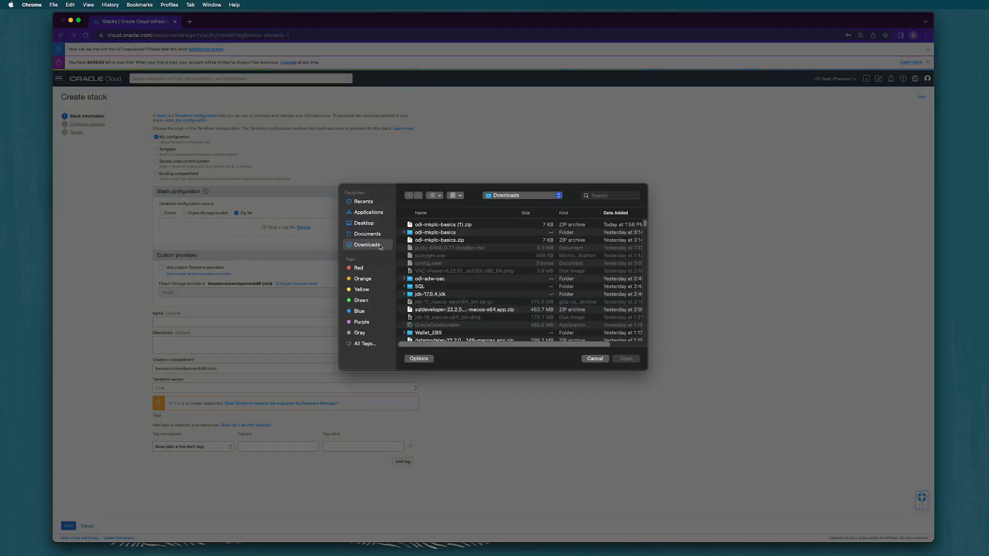
pyautogui.click(435, 240)
pyautogui.click(632, 359)
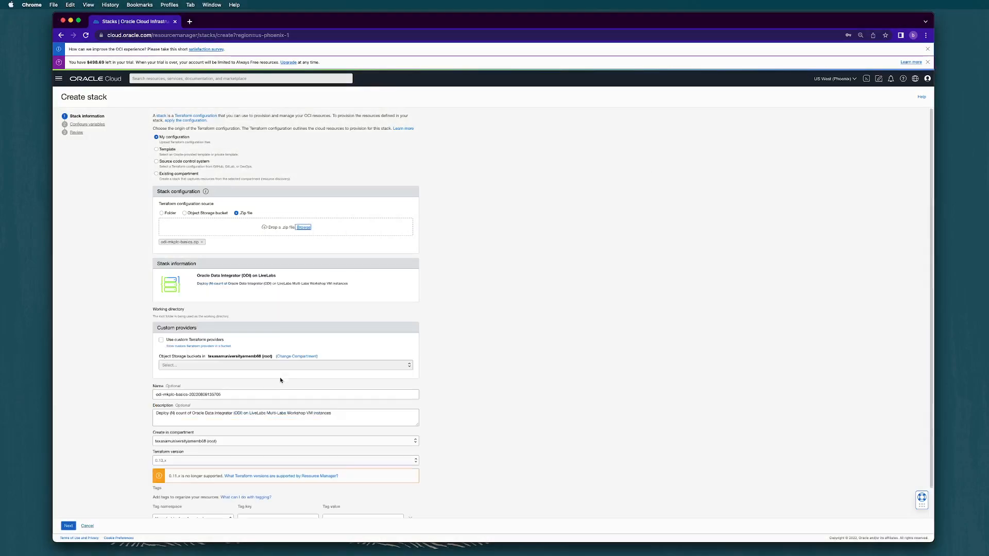
# Keep the default stack name and the root compartment, and continue to the configuration variables.
pyautogui.click(227, 395)
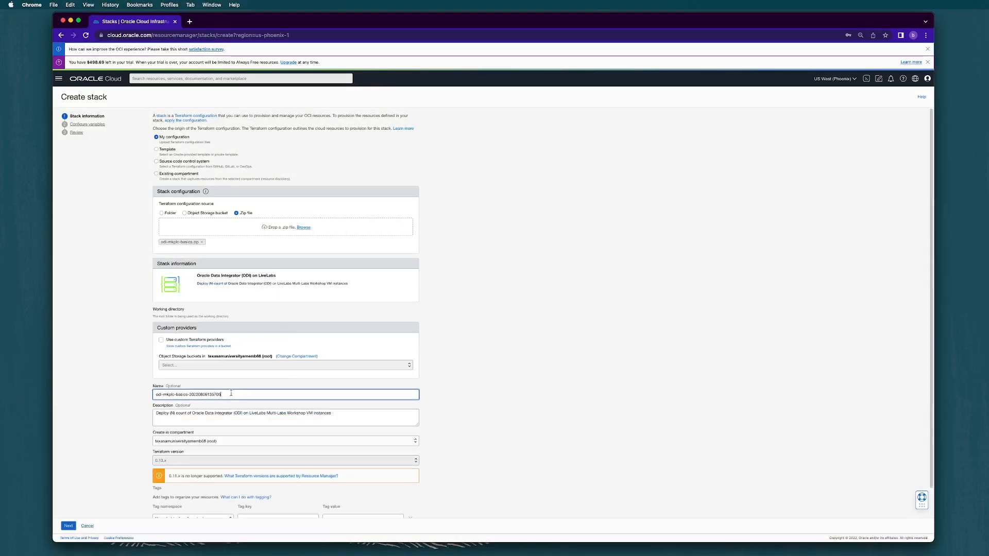
pyautogui.scroll(-2, 276, 436)
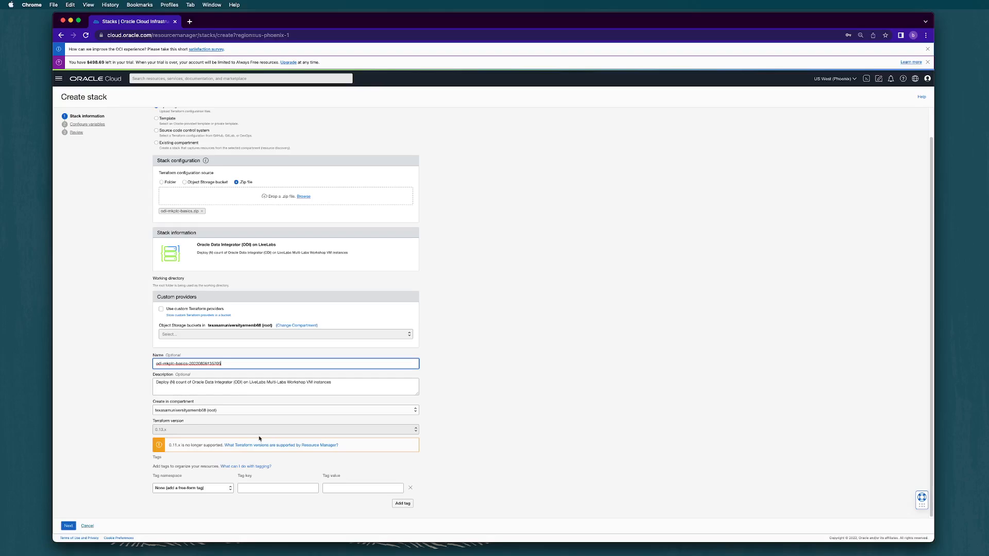
pyautogui.click(244, 412)
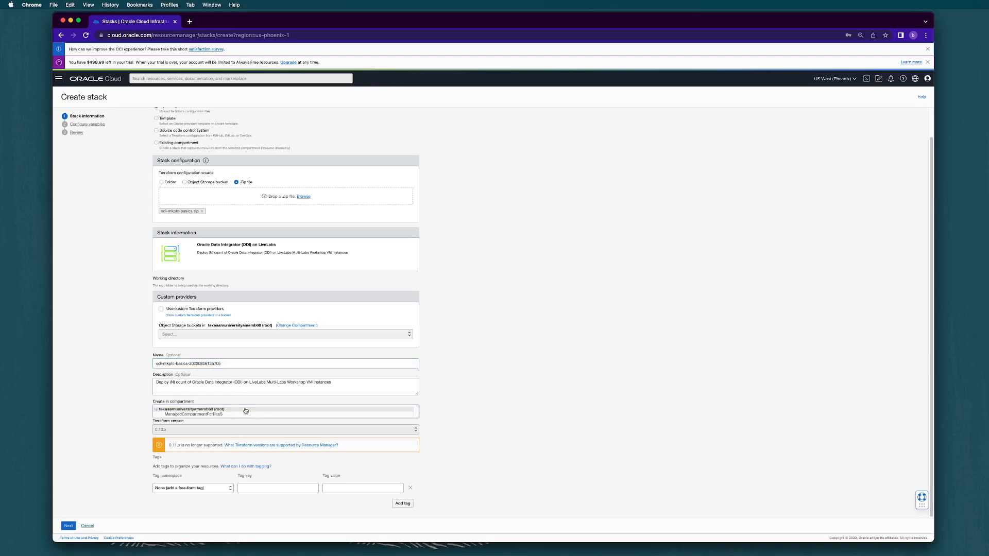
pyautogui.click(106, 423)
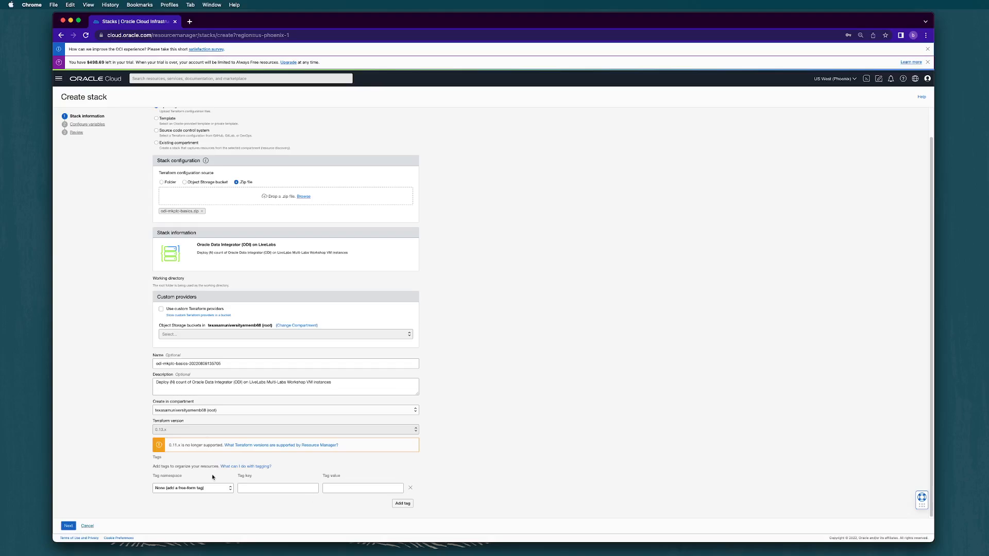
pyautogui.click(69, 526)
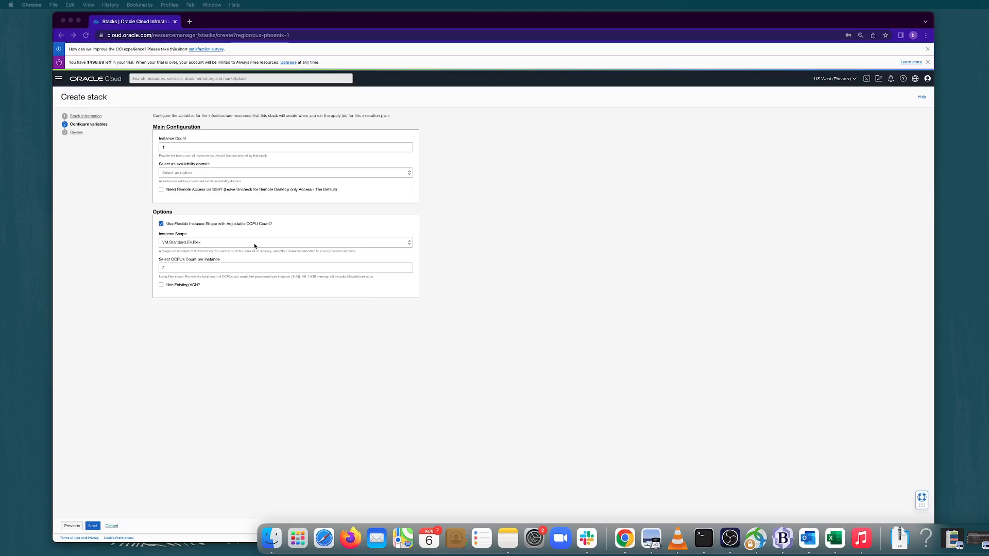
# Set the availability domain to PHX-AD-3, leave remote access via SSH disabled, and continue to the review.
pyautogui.click(228, 175)
pyautogui.click(223, 206)
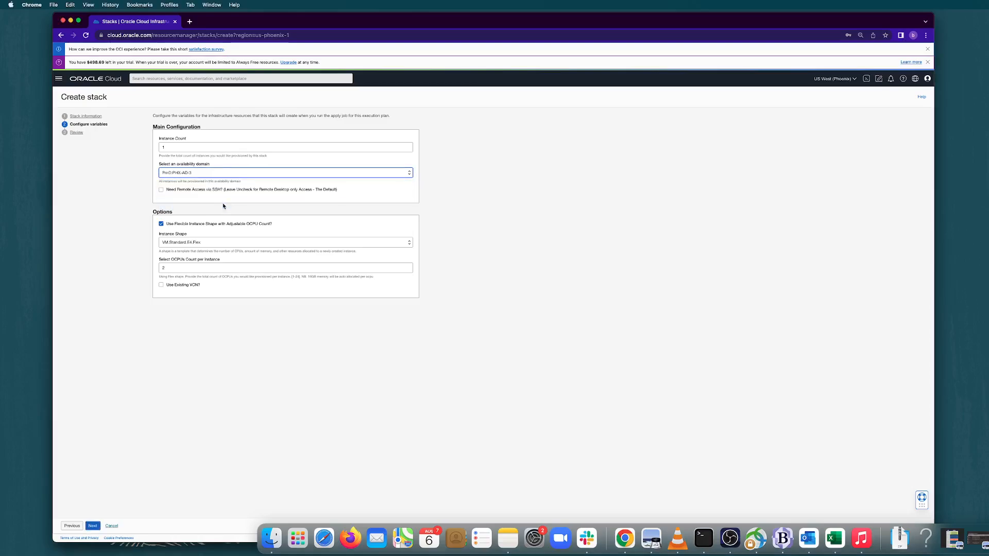
pyautogui.click(226, 194)
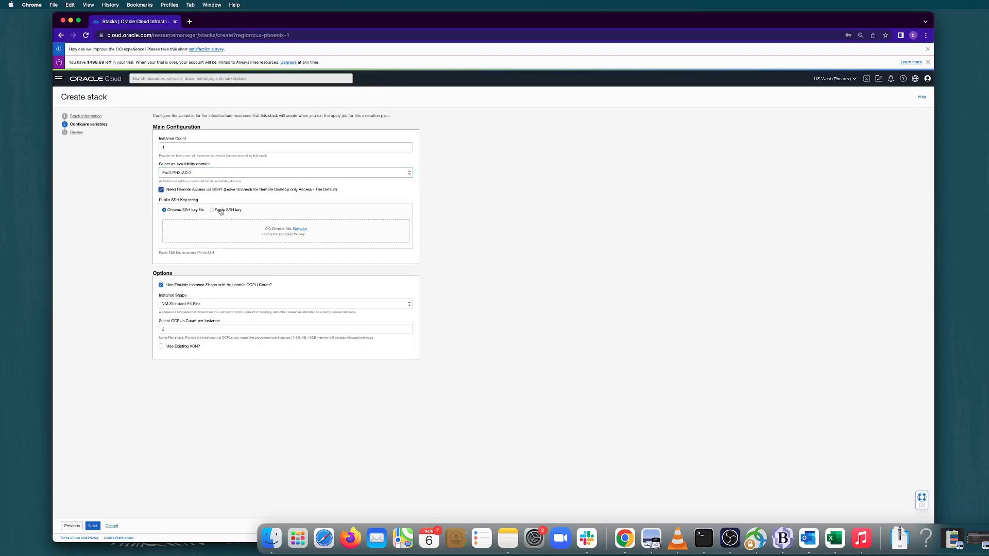
pyautogui.click(221, 211)
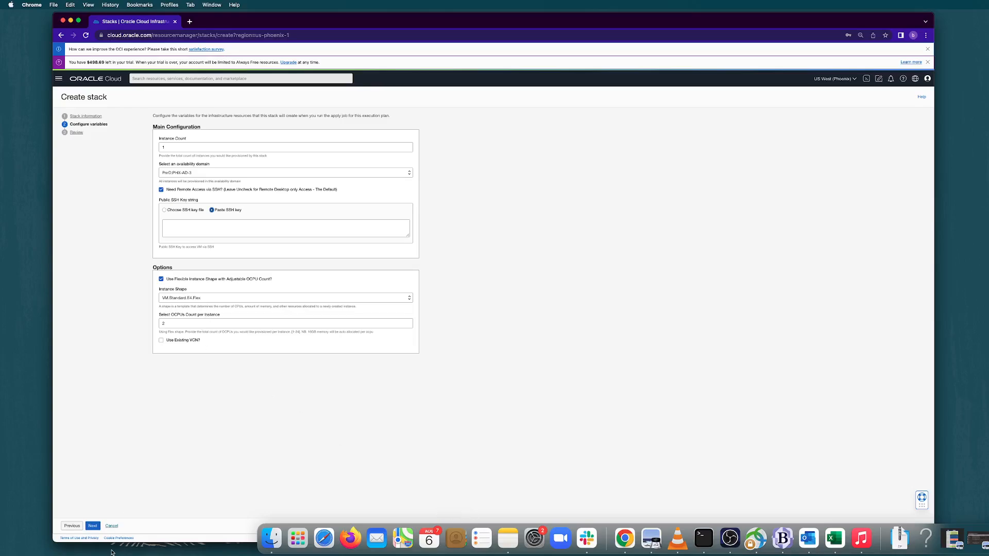
pyautogui.click(93, 526)
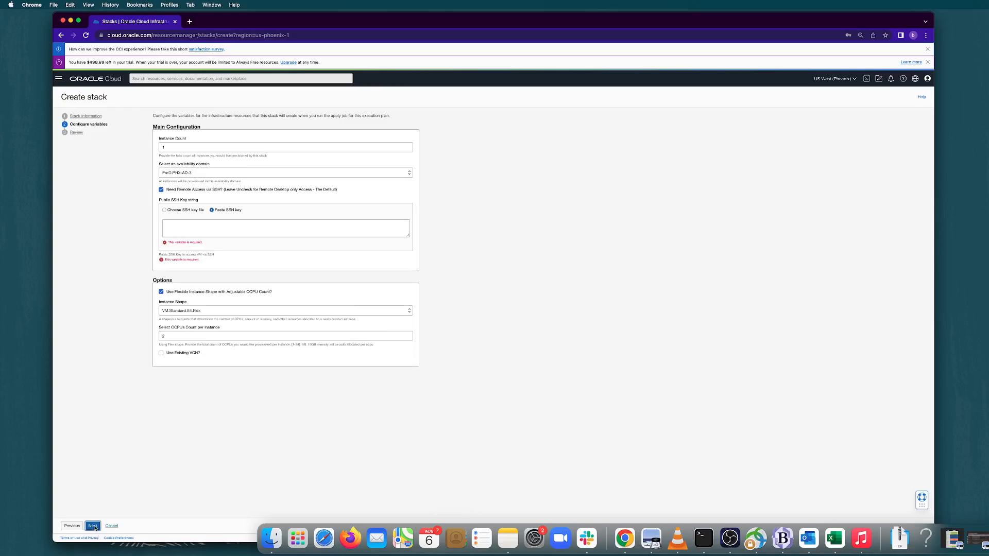
pyautogui.click(182, 227)
pyautogui.click(161, 189)
pyautogui.click(93, 526)
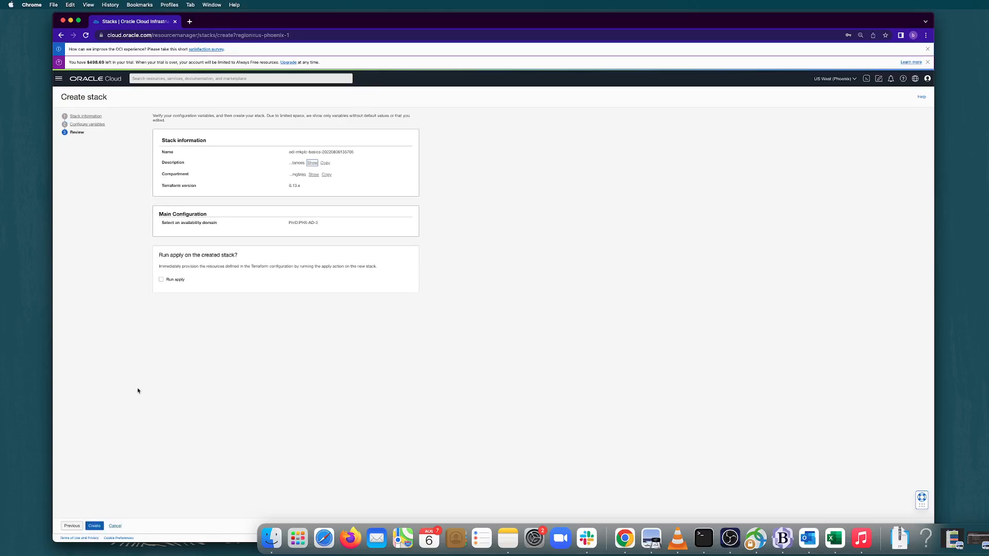
# Enable Run apply for the stack under review, and cancel the stack creation.
pyautogui.click(176, 280)
pyautogui.click(115, 526)
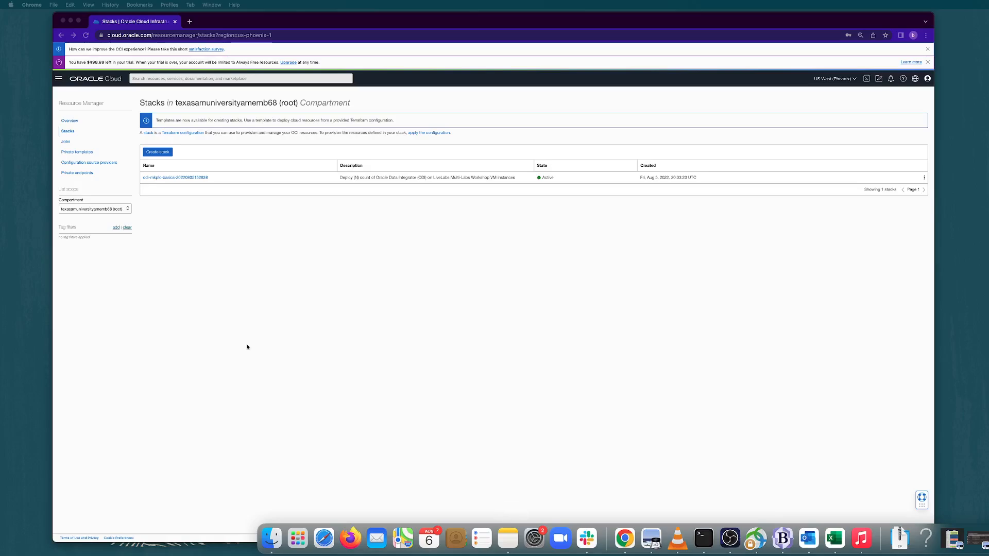
# Open the existing odi-mkplc-basics stack and examine the resources of its apply job.
pyautogui.click(148, 178)
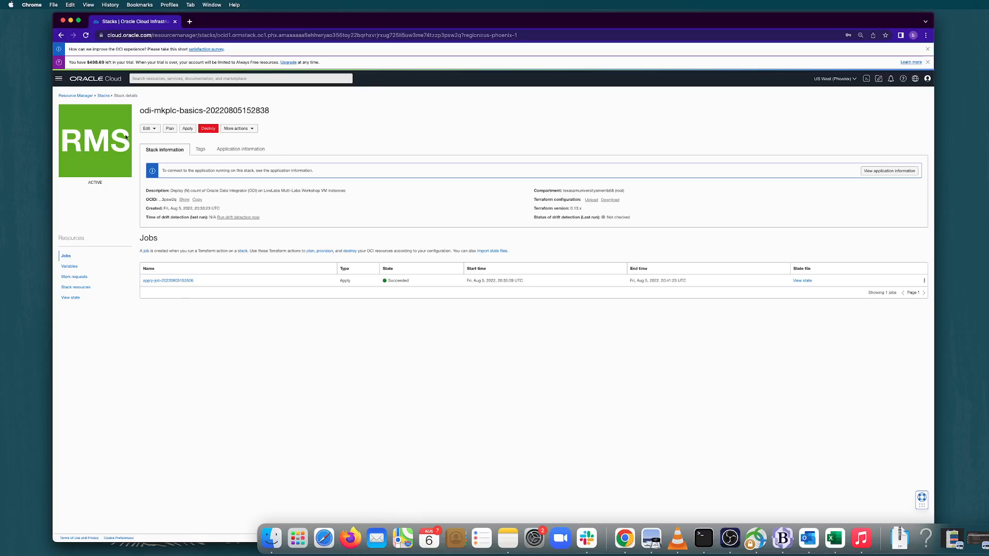
pyautogui.click(164, 282)
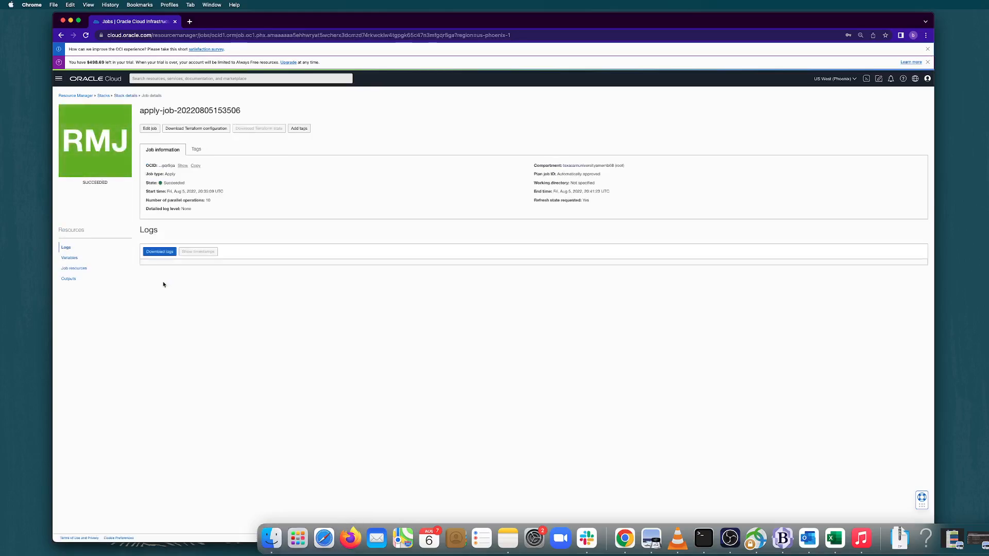
pyautogui.click(101, 267)
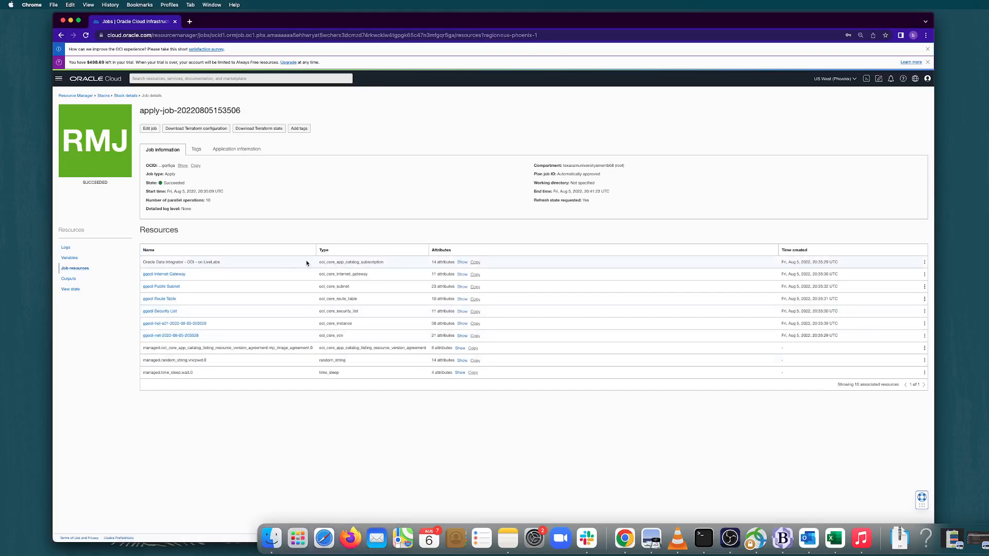
pyautogui.click(924, 264)
pyautogui.click(924, 264)
# Return to the stack details, reveal the remote desktop URL in the application information and copy it.
pyautogui.click(125, 96)
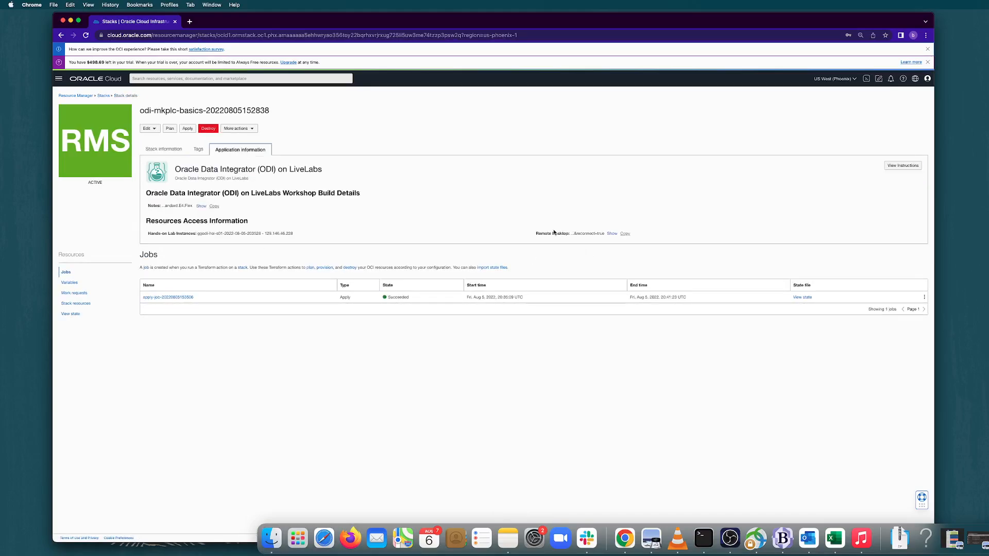
pyautogui.moveTo(553, 232); pyautogui.dragTo(598, 252)
pyautogui.click(598, 252)
pyautogui.click(612, 234)
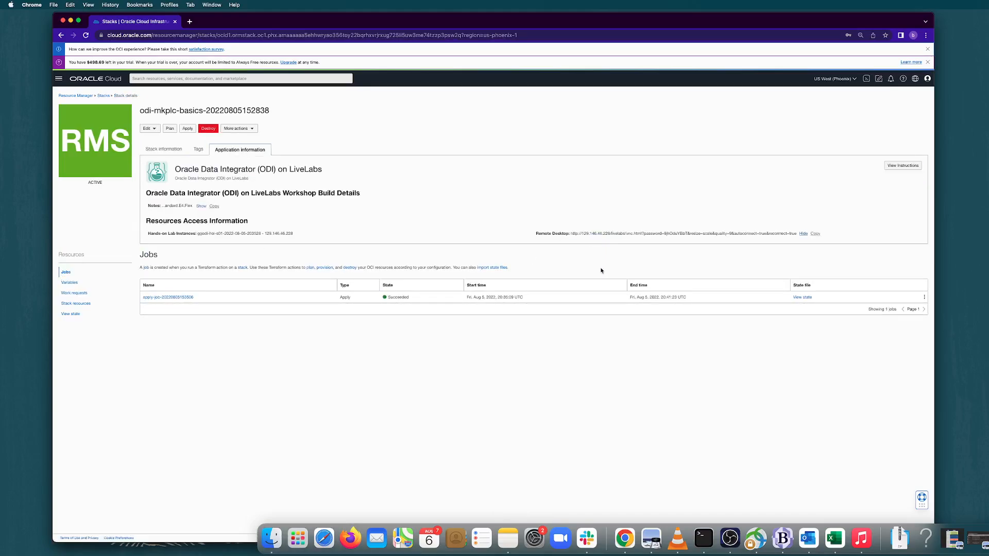
pyautogui.click(816, 234)
# Open the copied remote desktop URL, including its embedded password, in a new browser tab.
pyautogui.click(189, 21)
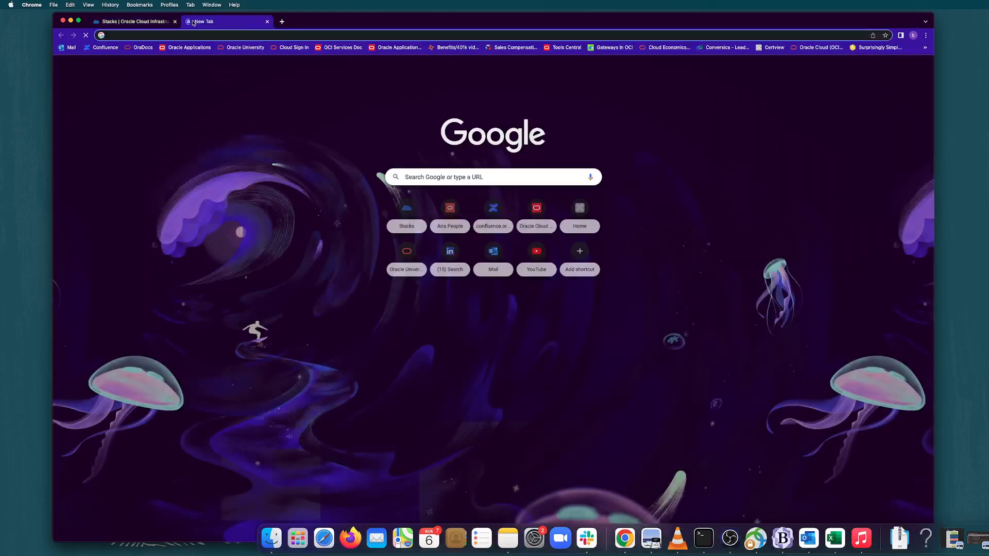
pyautogui.press('super+v')
pyautogui.press('Return')
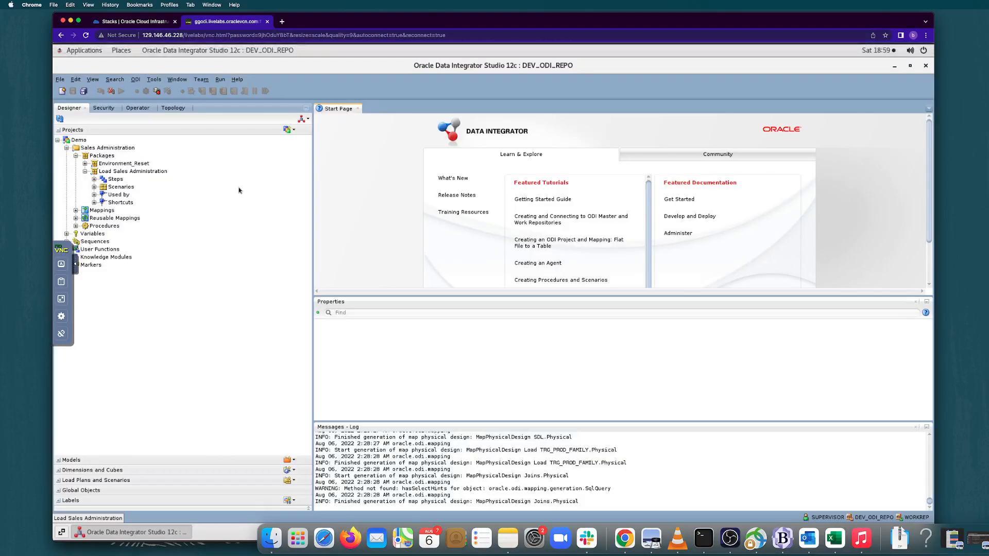
# Close the running Oracle Data Integrator Studio, relaunch it and start connecting to the repository.
pyautogui.click(925, 67)
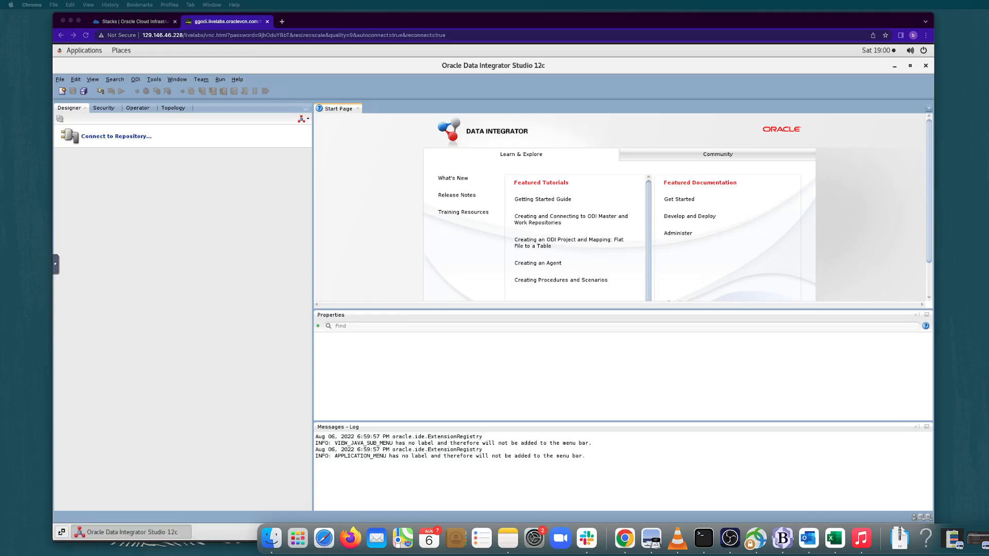
pyautogui.doubleClick(132, 138)
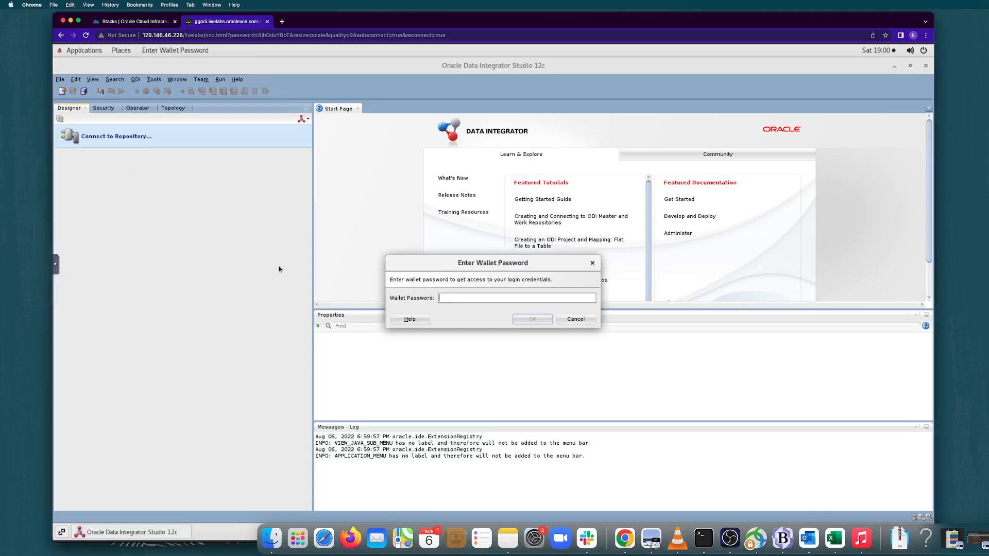
# Try to unlock the login credentials by entering the wallet password.
pyautogui.write('•••••••')
pyautogui.click(526, 323)
pyautogui.click(526, 324)
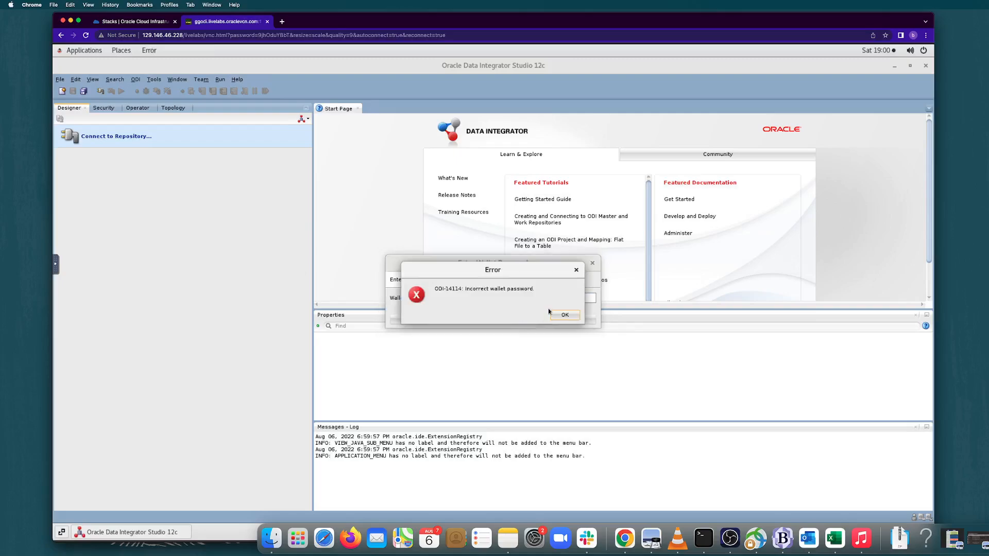
pyautogui.click(554, 314)
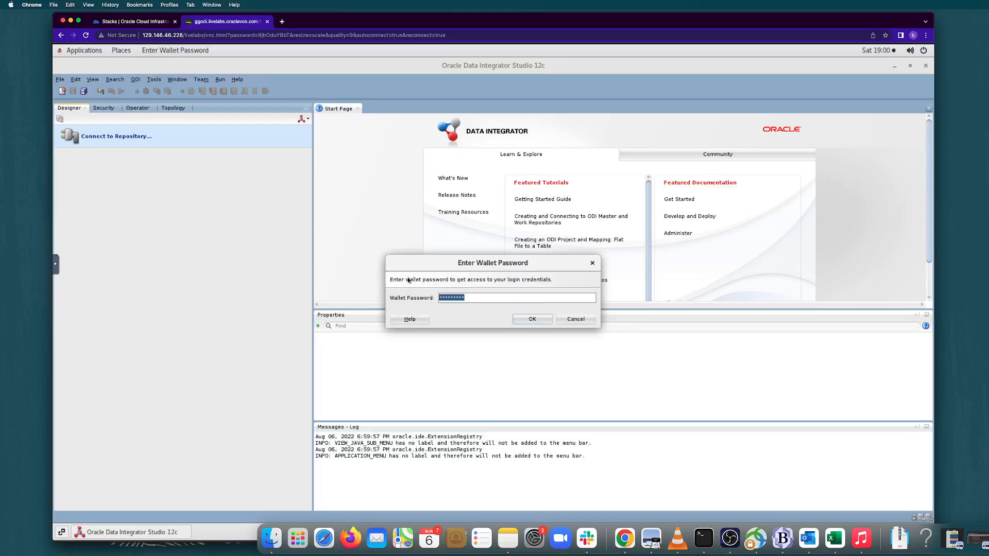
# Re-enter the wallet password and log in to DEV_ODI_REPO with the stored credentials.
pyautogui.press('BackSpace')
pyautogui.write('••••••••••••')
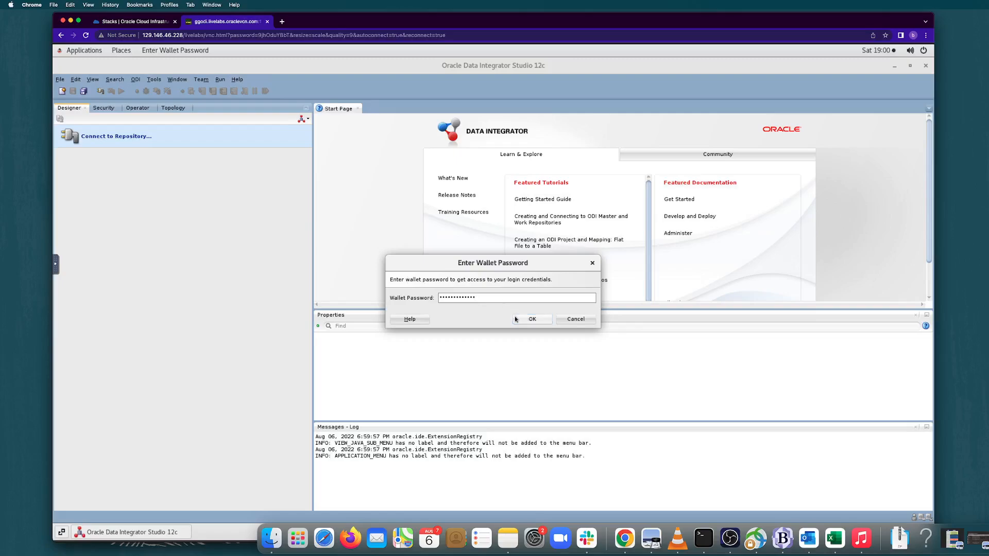
pyautogui.click(532, 319)
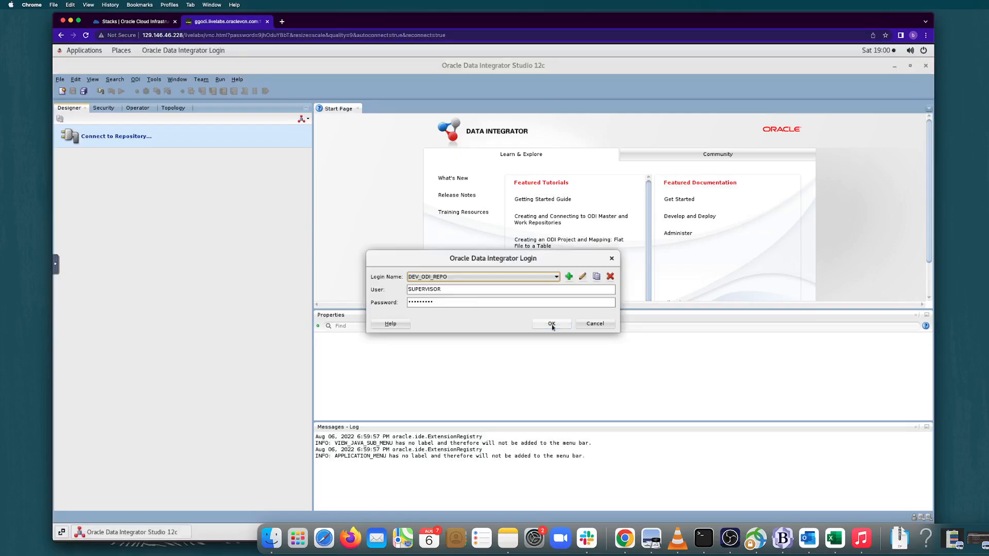
pyautogui.click(551, 325)
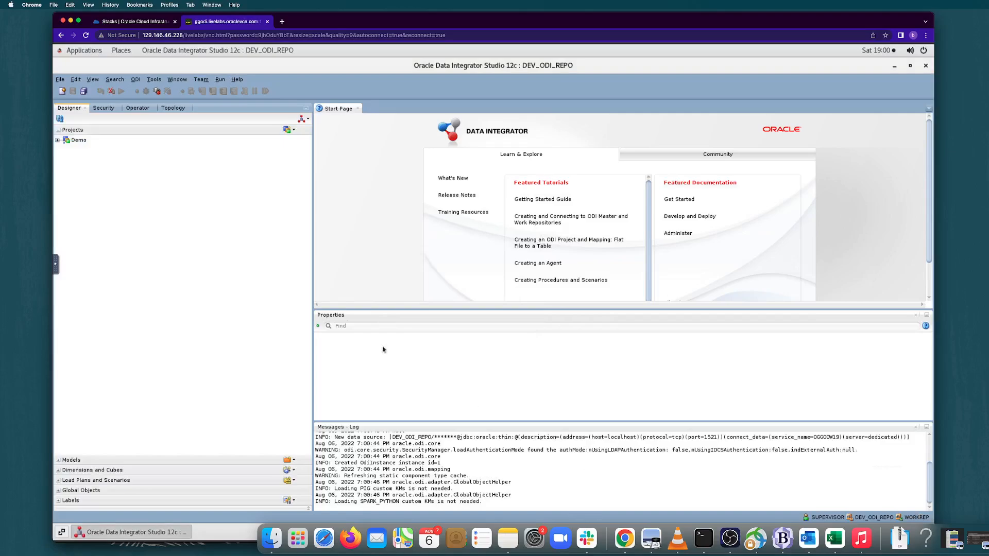
# Start a Smart Import into the connected repository.
pyautogui.click(307, 119)
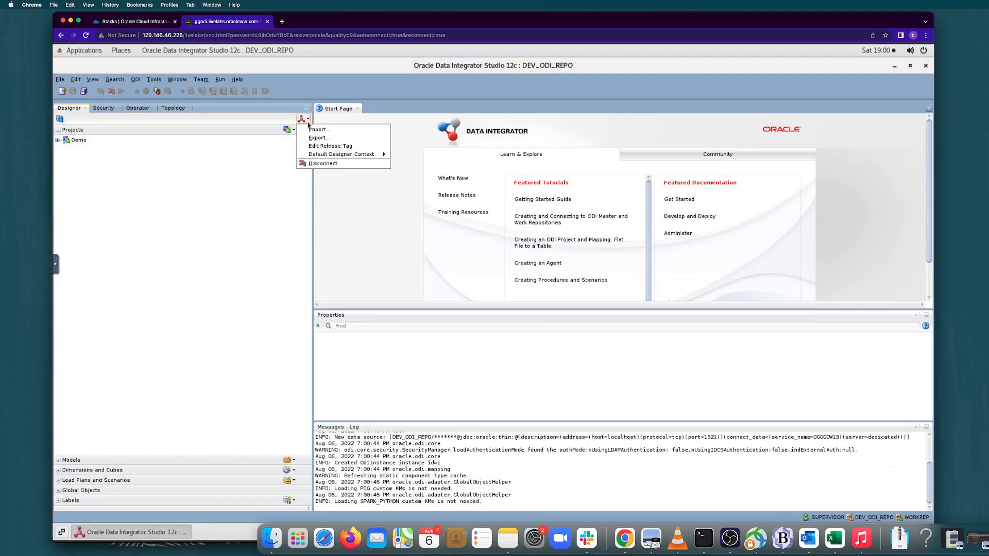
pyautogui.click(315, 130)
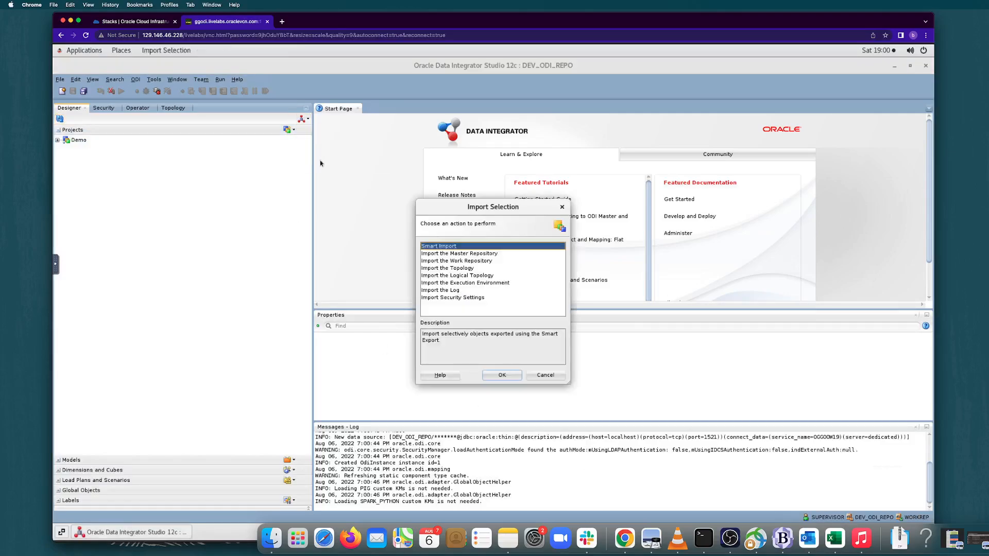
pyautogui.click(510, 376)
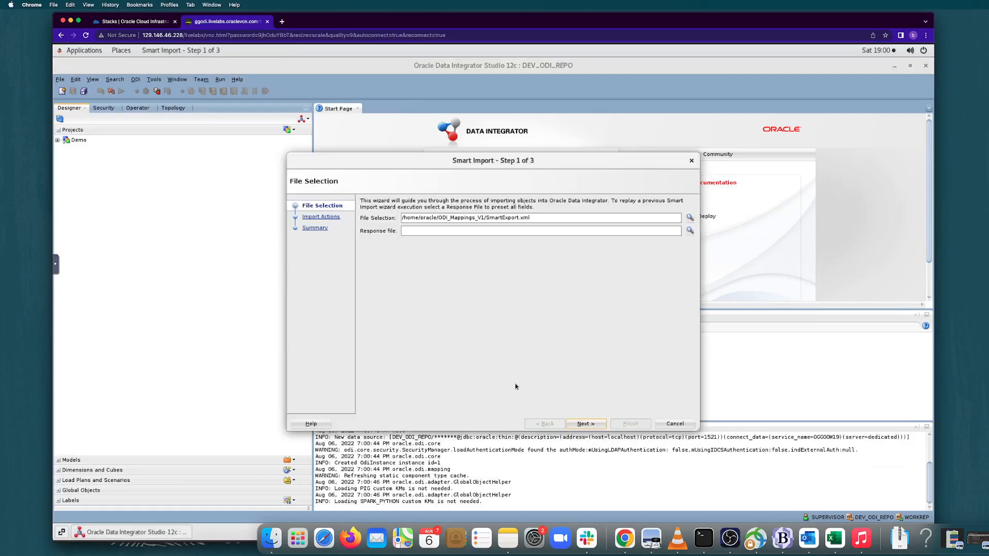
# Set the import file to /home/oracle/ODI_Mappings_V1/ODI_Beginner_Labs.xml and proceed past the file selection.
pyautogui.click(521, 218)
pyautogui.press('BackSpace')
pyautogui.press('BackSpace')
pyautogui.press('BackSpace')
pyautogui.press('BackSpace')
pyautogui.press('BackSpace')
pyautogui.press('BackSpace')
pyautogui.press('BackSpace')
pyautogui.press('BackSpace')
pyautogui.press('BackSpace')
pyautogui.press('BackSpace')
pyautogui.press('BackSpace')
pyautogui.press('BackSpace')
pyautogui.press('BackSpace')
pyautogui.press('BackSpace')
pyautogui.press('BackSpace')
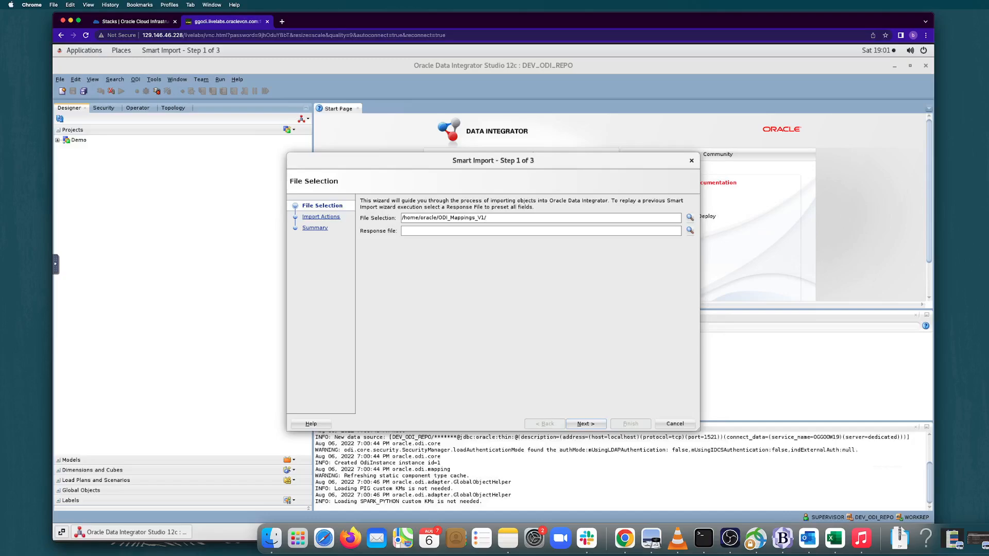
pyautogui.write('ODI_Mappings')
pyautogui.press('BackSpace')
pyautogui.press('BackSpace')
pyautogui.press('BackSpace')
pyautogui.press('BackSpace')
pyautogui.press('BackSpace')
pyautogui.press('BackSpace')
pyautogui.write('Beginner_Labs.xml')
pyautogui.click(596, 425)
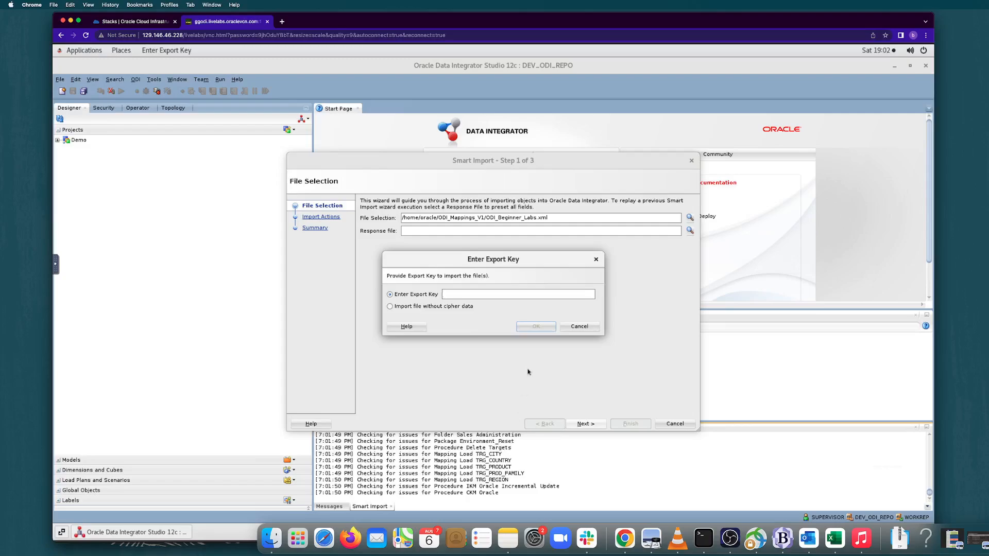
# Enter the export key, advance the Smart Import through its import actions to the summary, and close the wizard.
pyautogui.write('•••••••••')
pyautogui.click(535, 328)
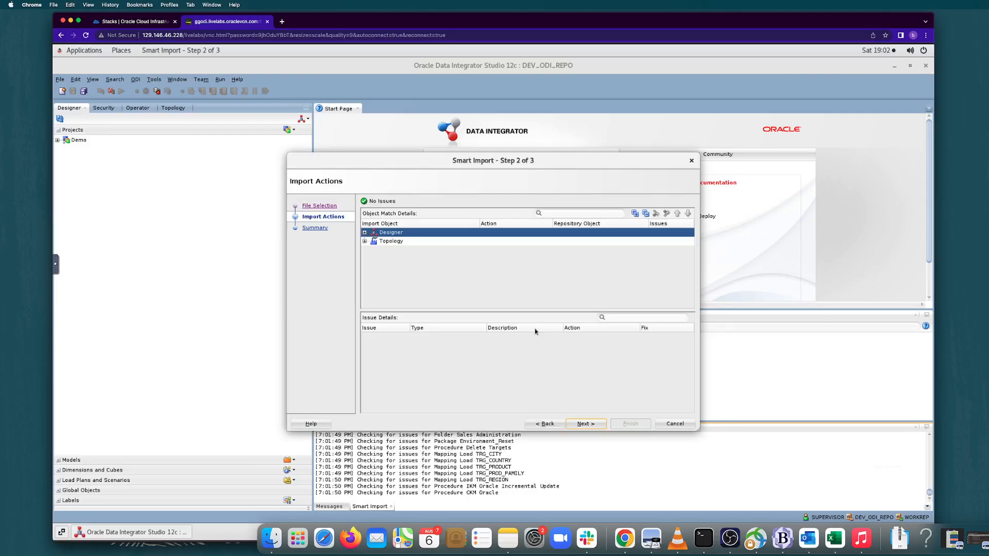
pyautogui.click(580, 427)
pyautogui.click(581, 425)
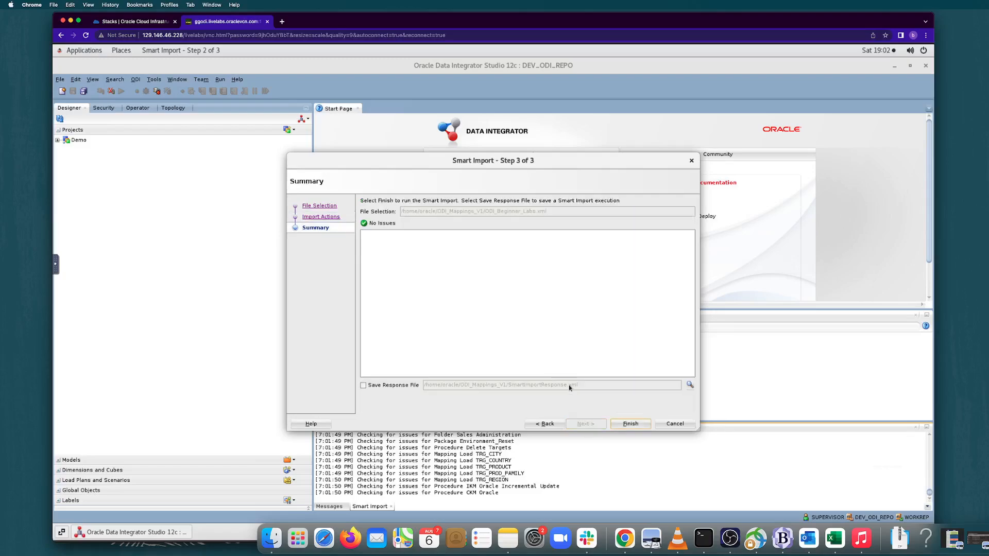
pyautogui.click(628, 426)
pyautogui.click(669, 425)
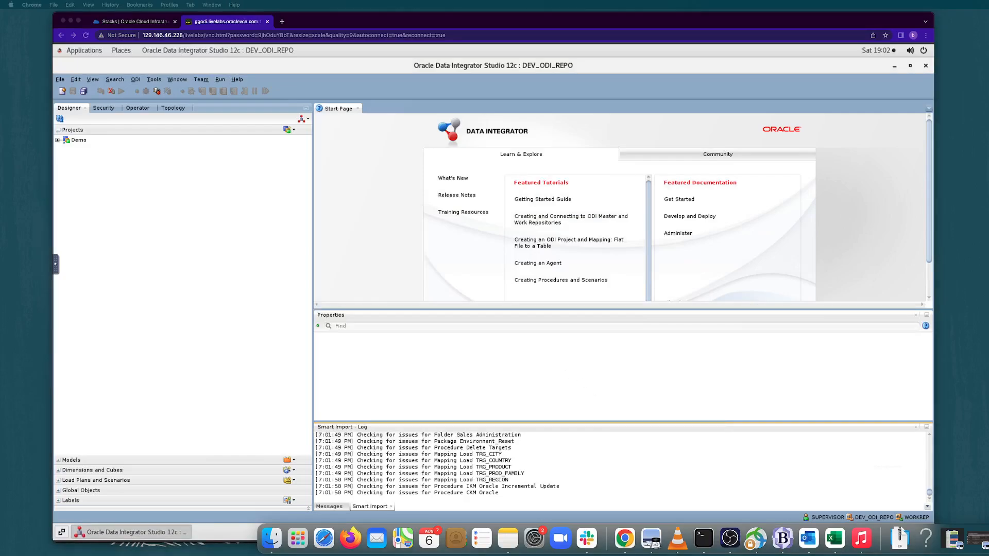
# Examine the completed sessions under the Done status in the Operator's session list.
pyautogui.click(136, 107)
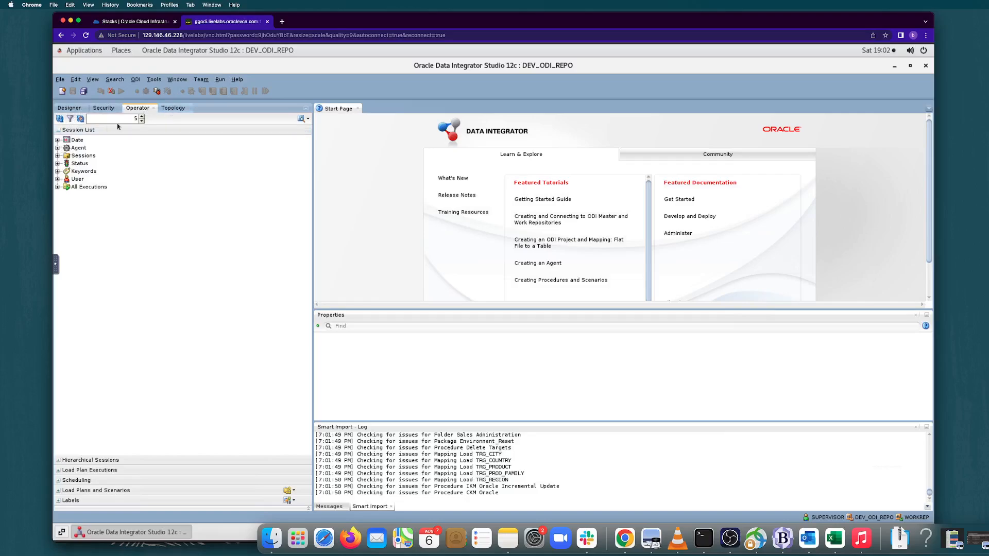
pyautogui.click(58, 164)
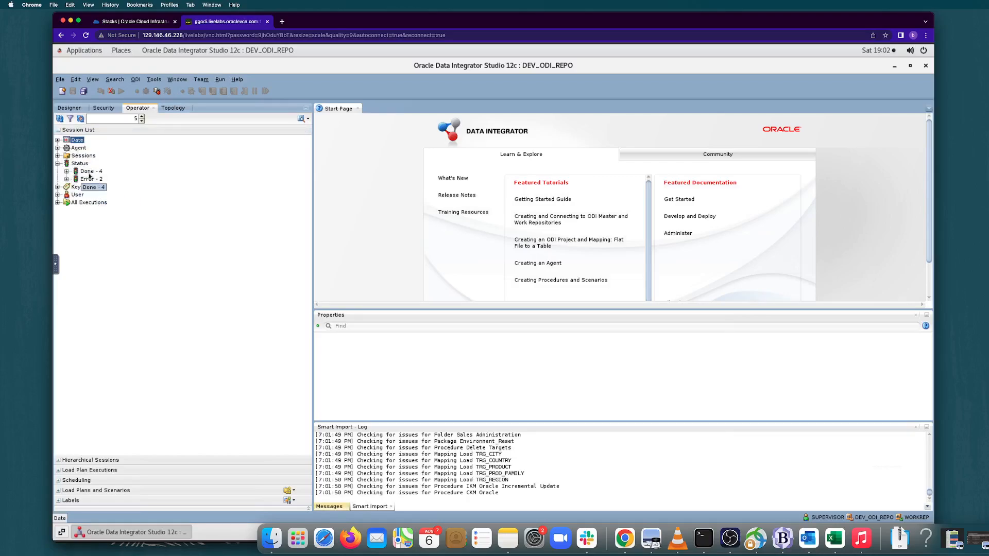
pyautogui.click(67, 171)
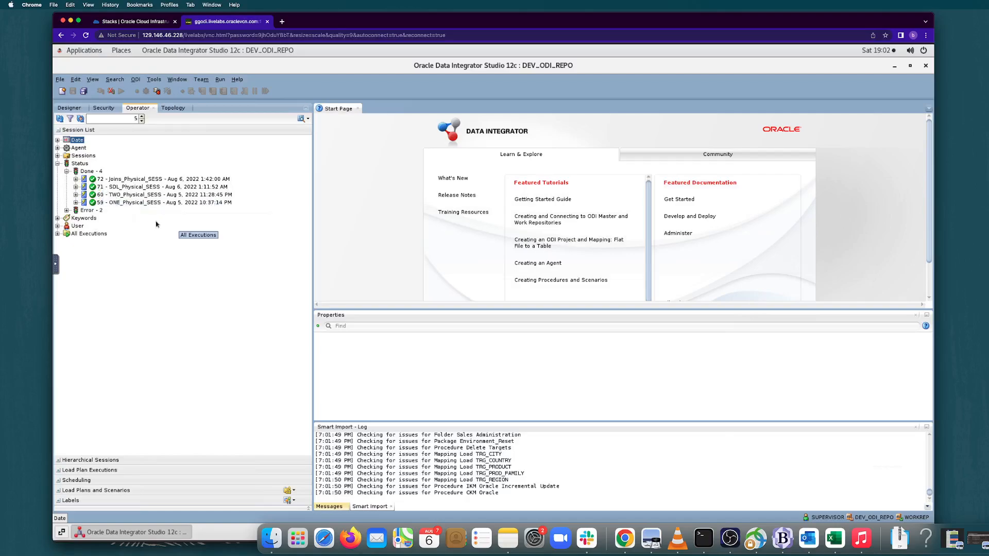
pyautogui.click(67, 171)
pyautogui.click(58, 164)
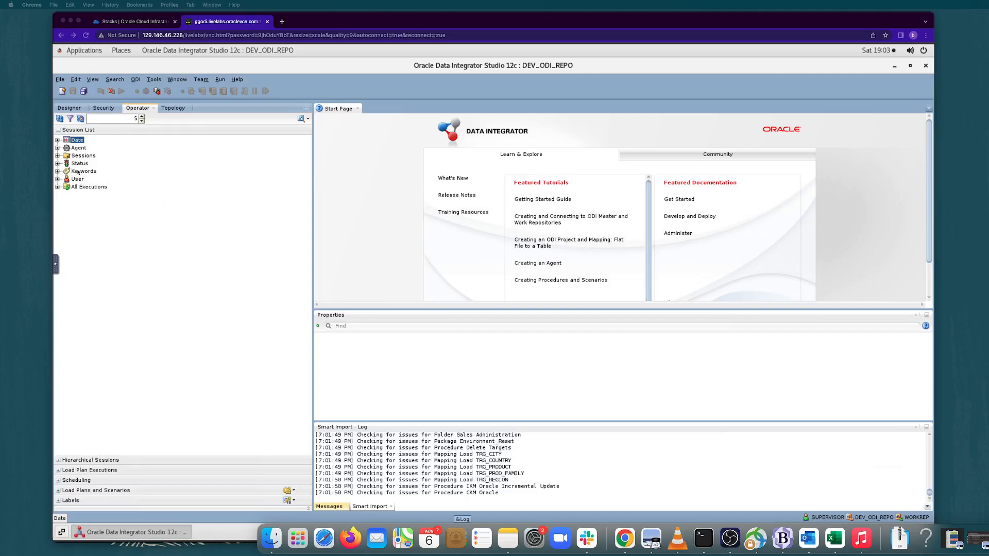
# Create a new mapping named DEMOMAPONE in the Demo project's Sales Administration folder in the Designer.
pyautogui.click(76, 110)
pyautogui.click(76, 109)
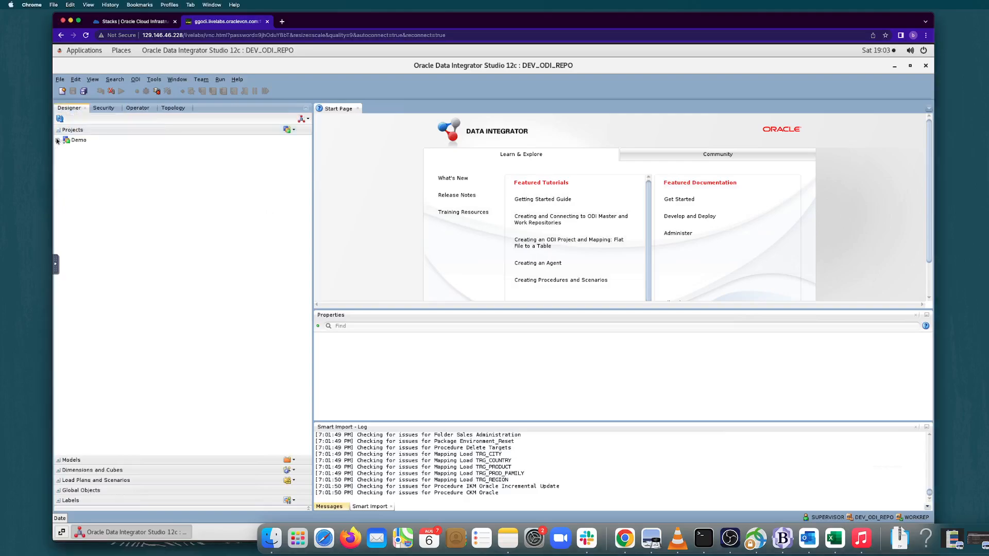
pyautogui.click(58, 140)
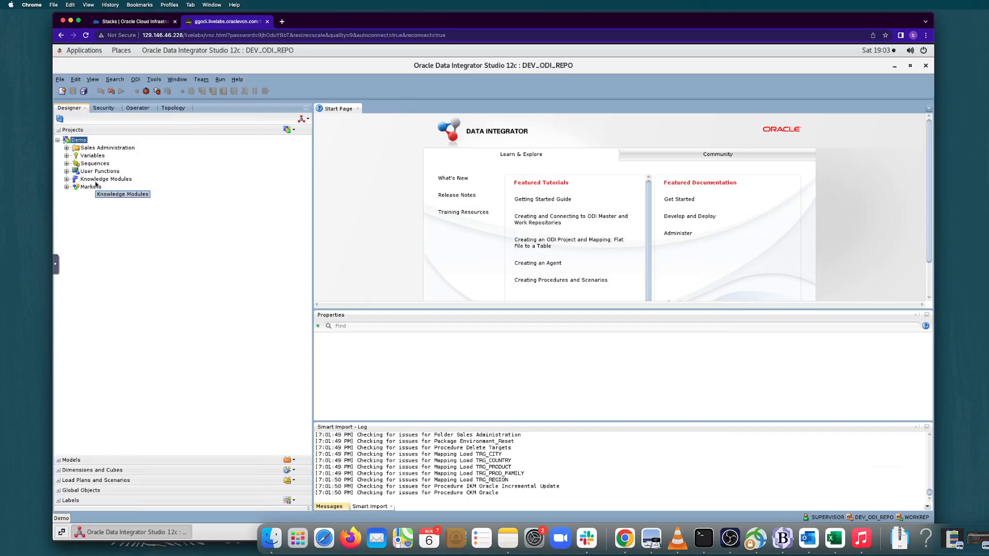
pyautogui.click(67, 149)
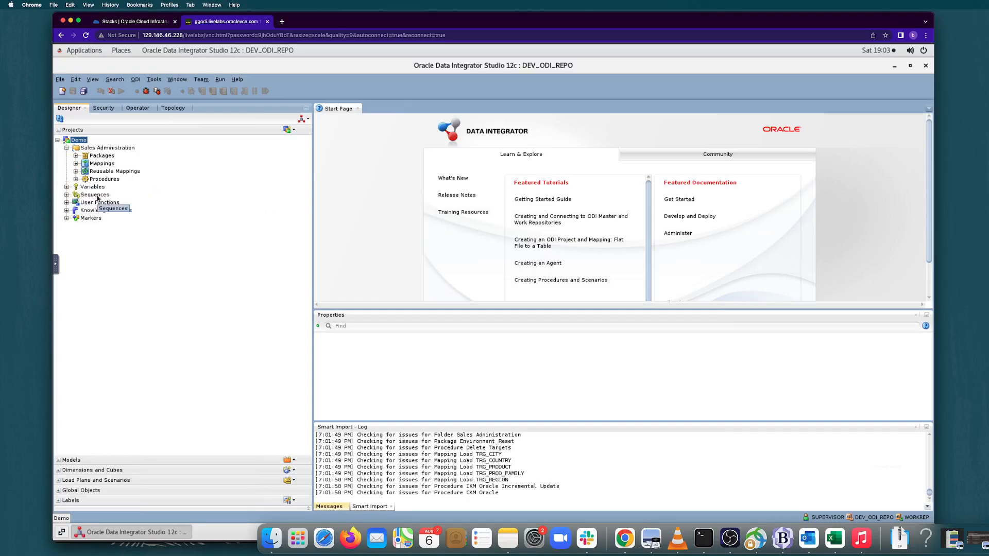
pyautogui.click(105, 165)
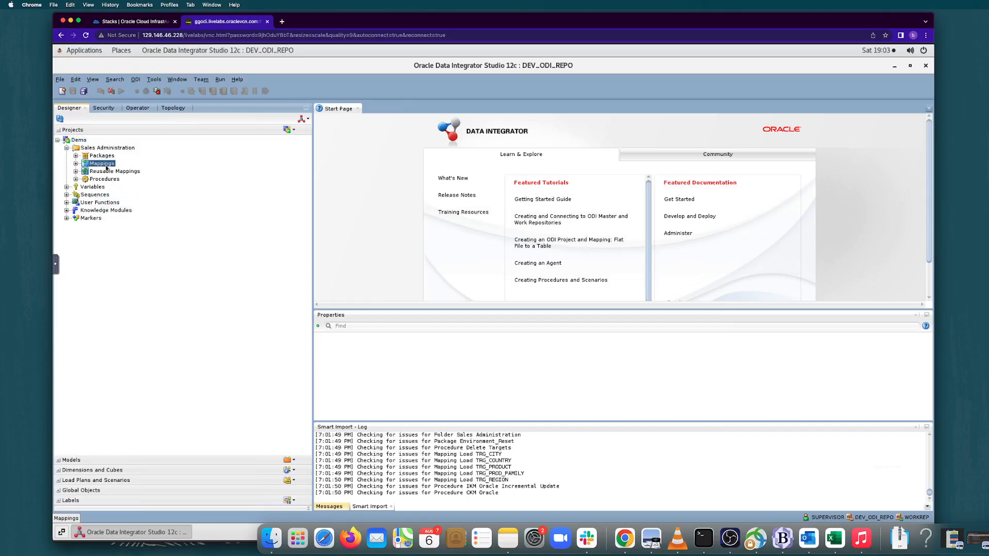
pyautogui.rightClick(105, 168)
pyautogui.click(122, 175)
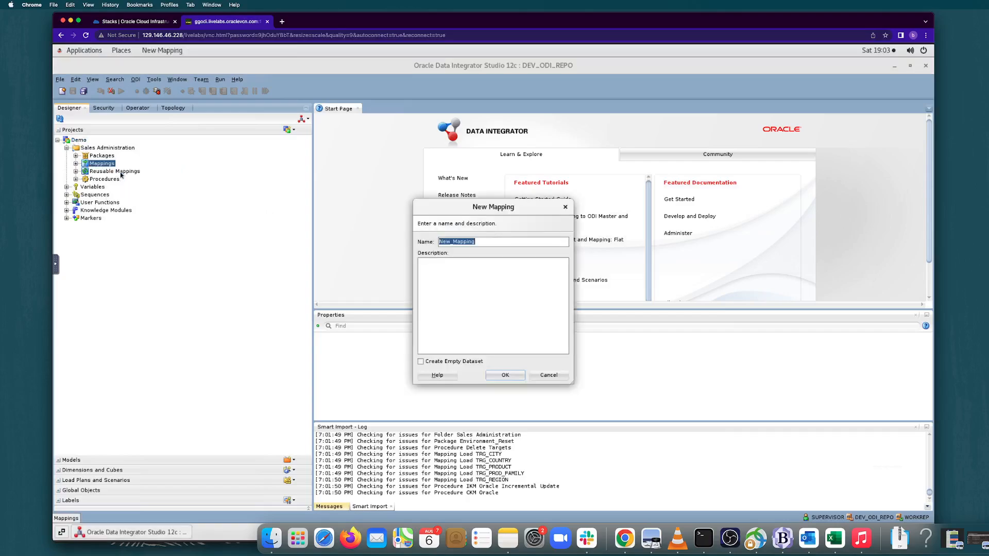
pyautogui.press('BackSpace')
pyautogui.write('DEMO')
pyautogui.write('Ap')
pyautogui.write('P')
pyautogui.write('ONE')
pyautogui.click(505, 376)
pyautogui.click(516, 377)
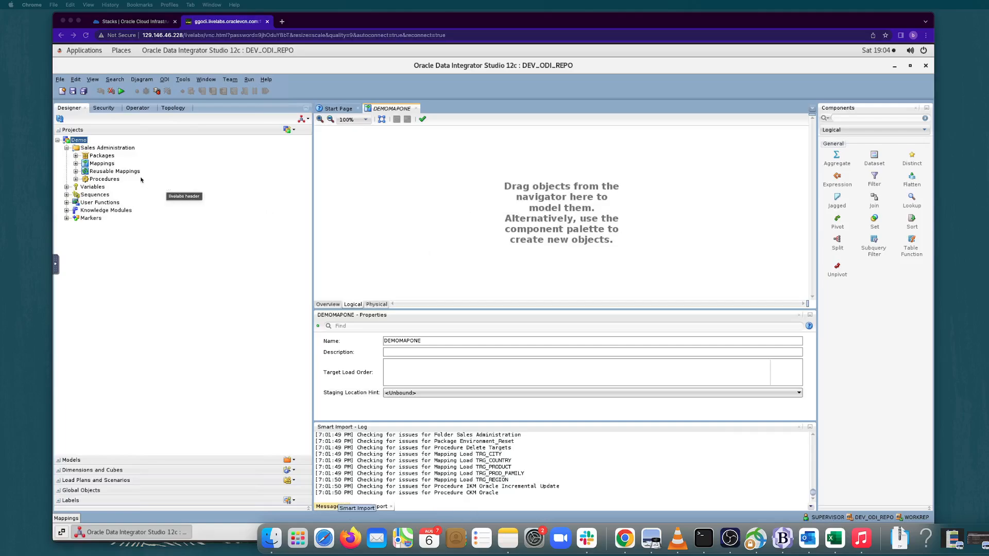
# Add the TRG_PROD_FAMILY datastore from the ODI_DEMO Sales Administration model to the mapping's logical diagram.
pyautogui.click(58, 461)
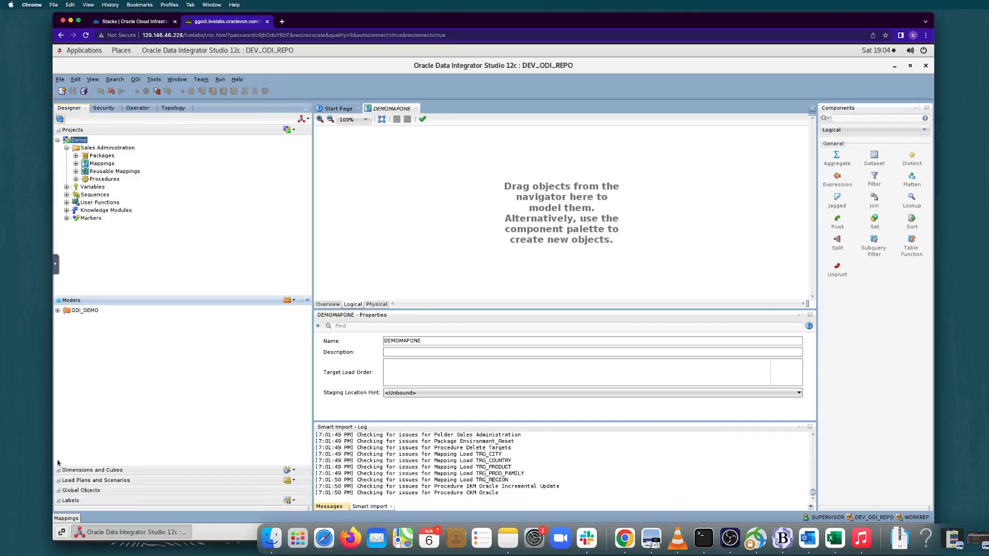
pyautogui.click(57, 311)
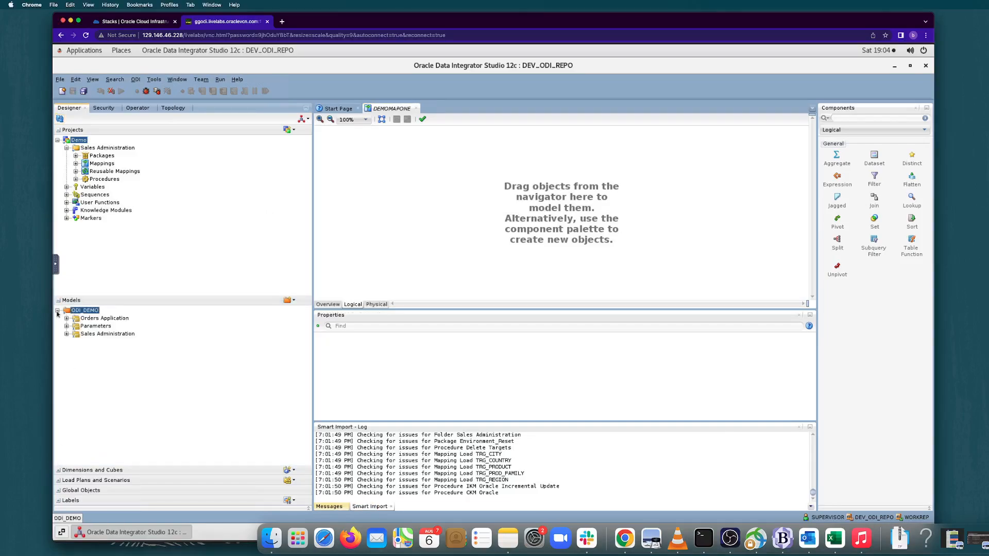
pyautogui.click(66, 334)
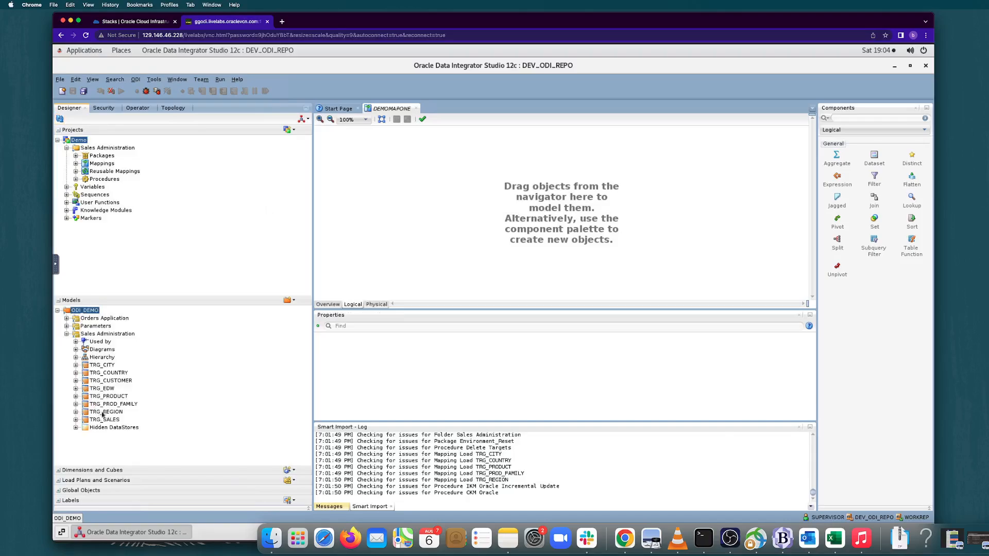
pyautogui.click(115, 405)
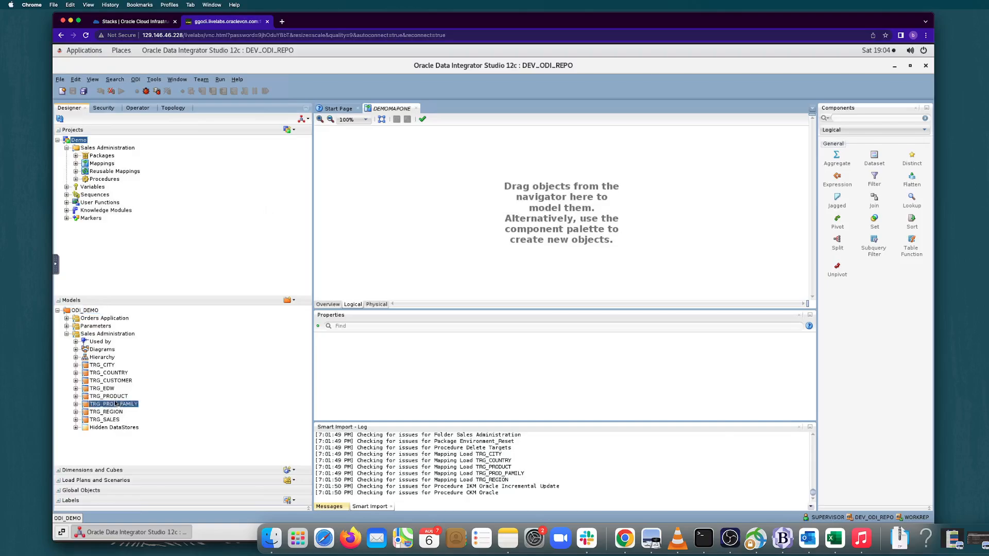
pyautogui.moveTo(116, 405); pyautogui.dragTo(365, 153)
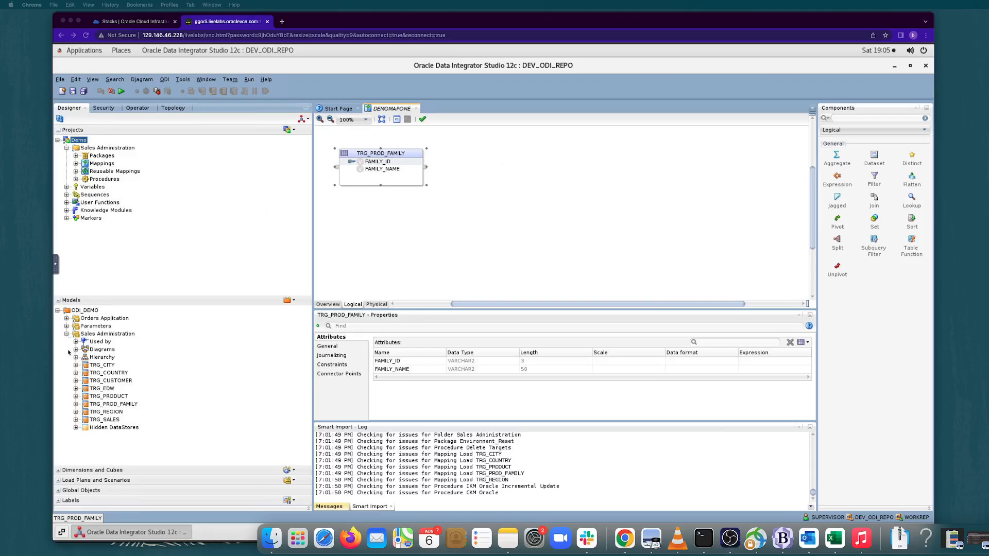
# Add the SRC_PRODUCT datastore from the ODI_DEMO Orders Application model to the mapping's logical diagram.
pyautogui.click(67, 319)
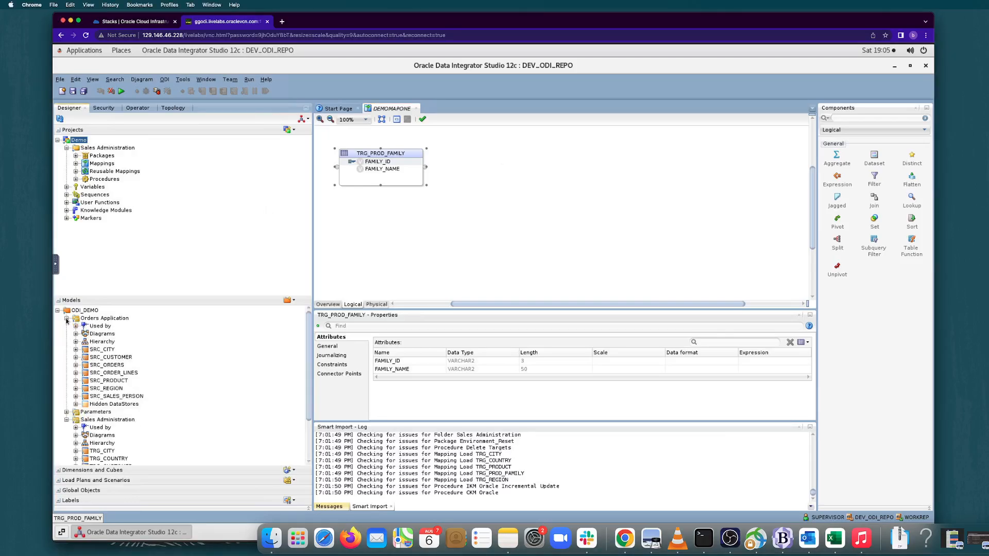
pyautogui.click(118, 366)
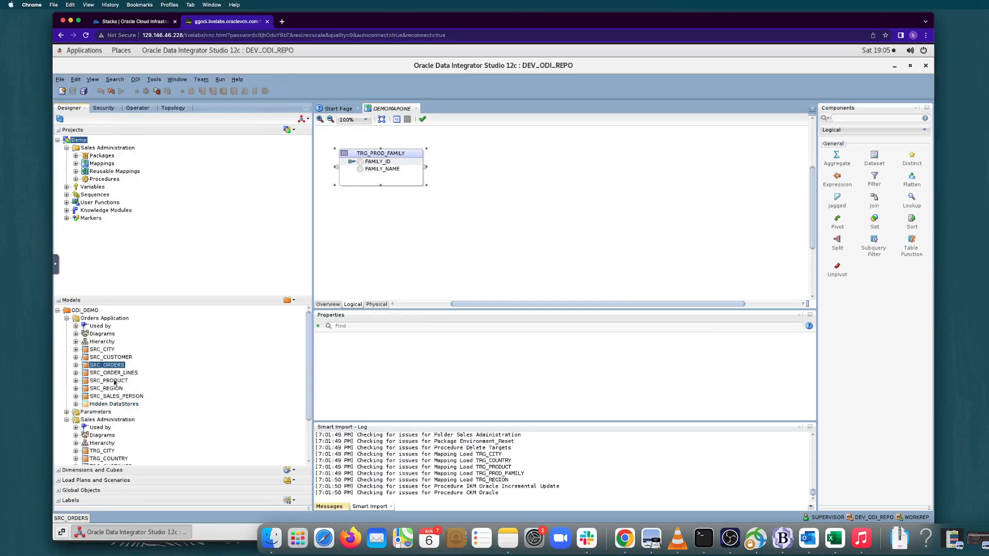
pyautogui.click(115, 381)
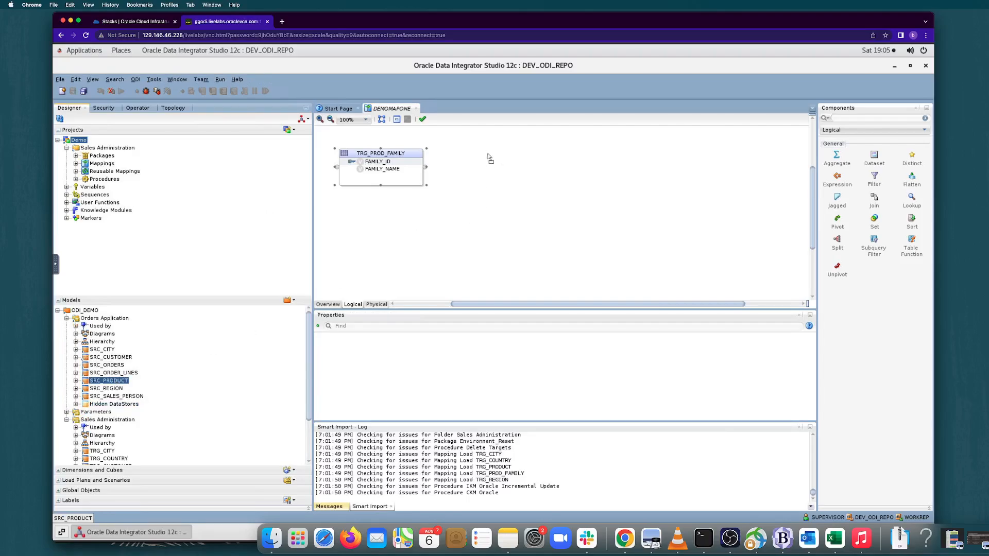
pyautogui.moveTo(490, 164); pyautogui.dragTo(507, 156)
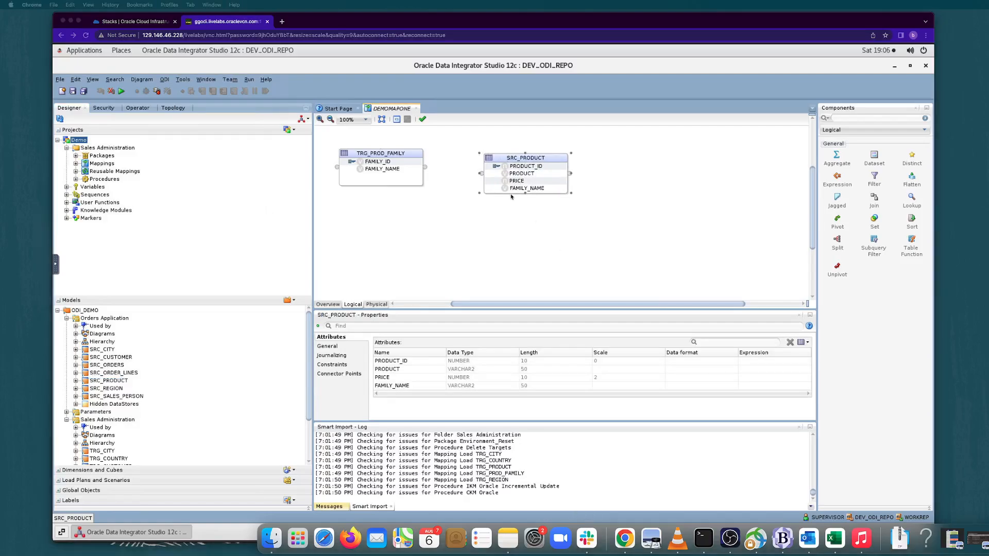
# Arrange the diagram so SRC_PRODUCT sits on the left and TRG_PROD_FAMILY beside it on the right.
pyautogui.click(525, 162)
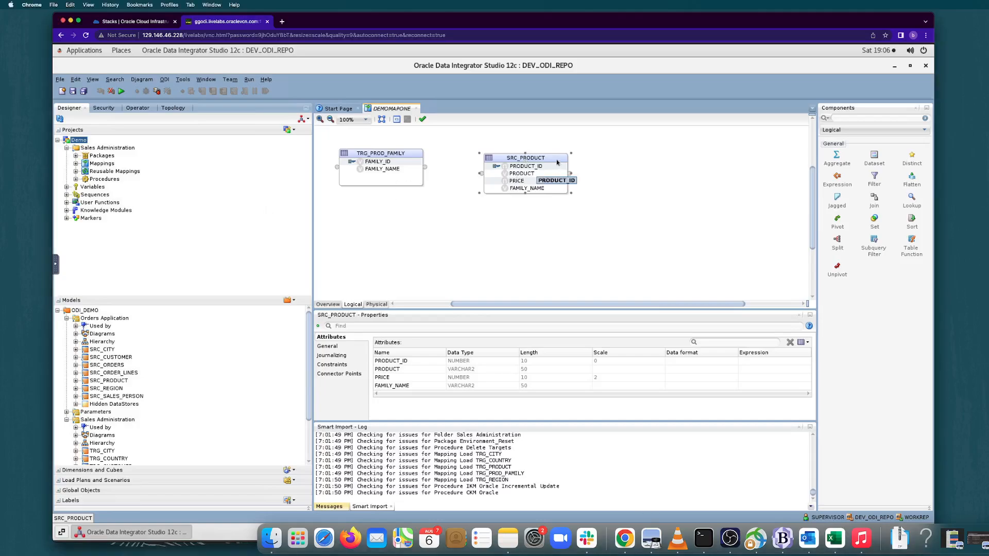
pyautogui.moveTo(548, 163); pyautogui.dragTo(412, 212)
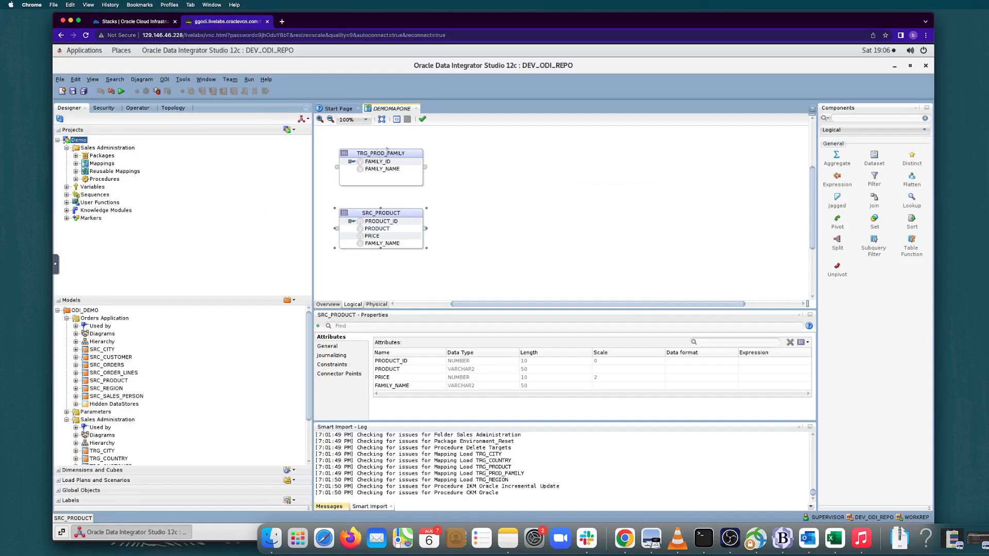
pyautogui.moveTo(387, 151); pyautogui.dragTo(601, 152)
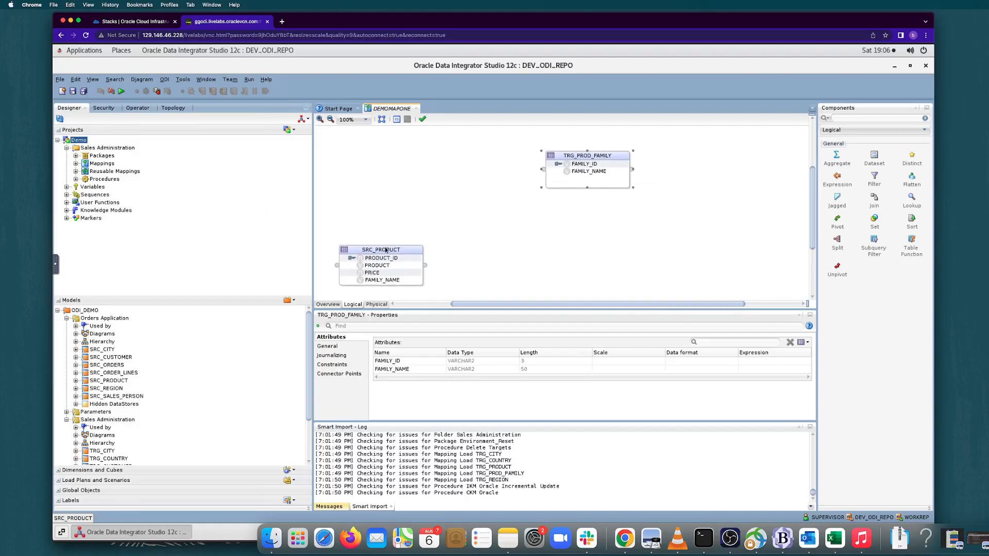
pyautogui.moveTo(387, 249); pyautogui.dragTo(390, 167)
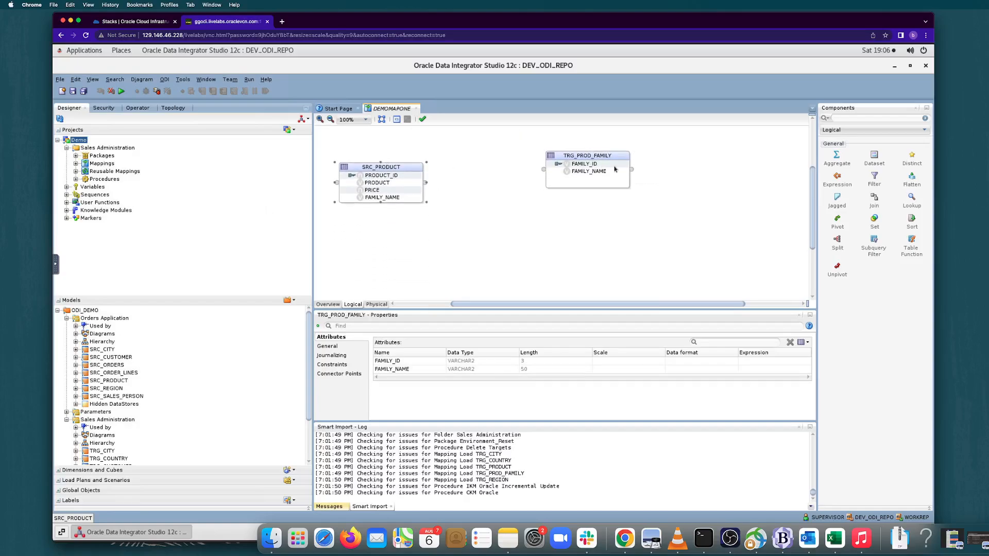
pyautogui.moveTo(614, 156); pyautogui.dragTo(559, 166)
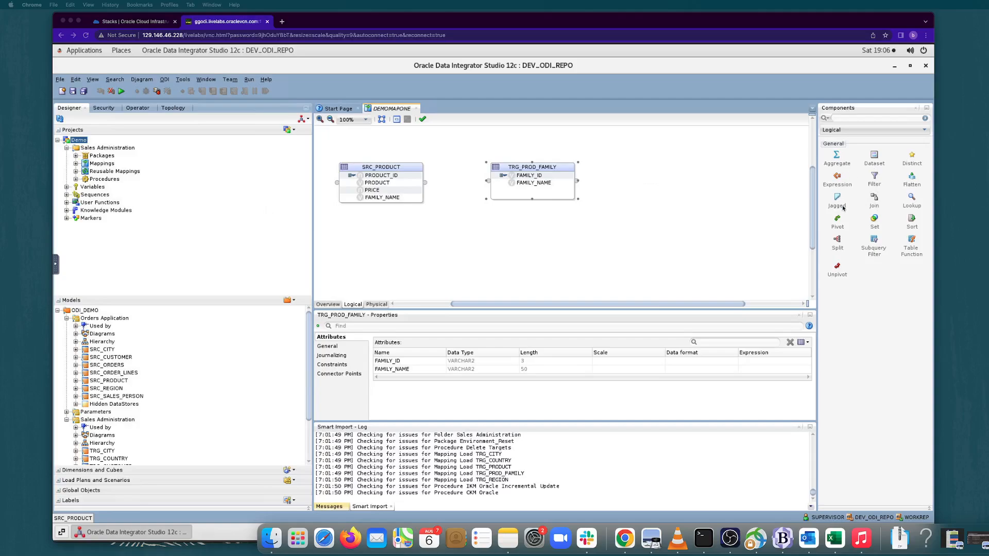
# Add a Distinct component to the mapping and position it between SRC_PRODUCT and TRG_PROD_FAMILY.
pyautogui.click(912, 157)
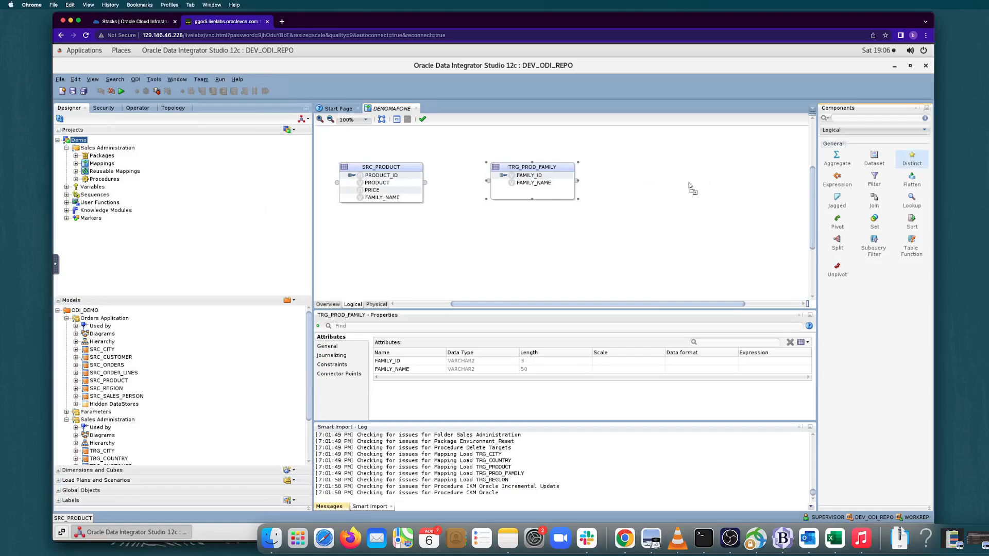
pyautogui.click(547, 235)
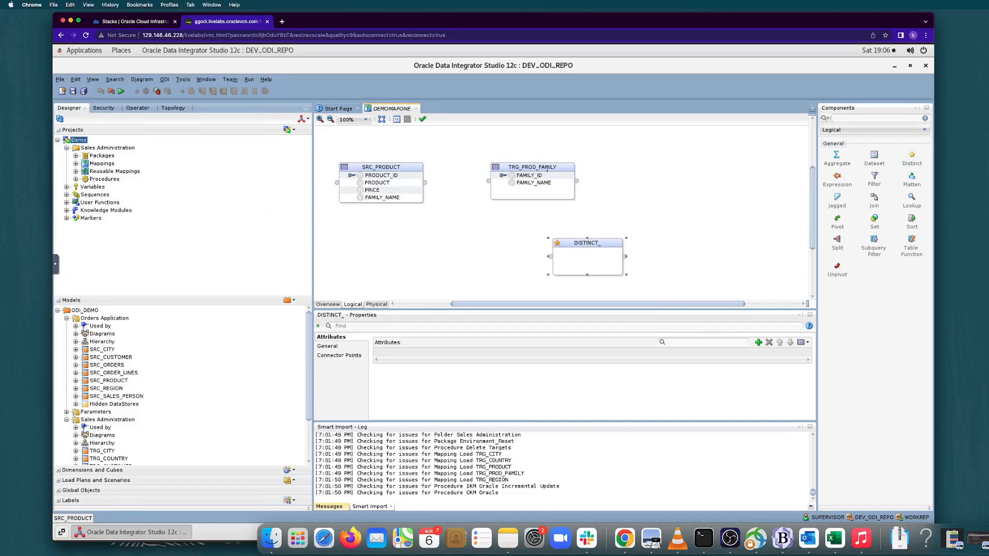
pyautogui.moveTo(537, 170); pyautogui.dragTo(708, 178)
pyautogui.moveTo(576, 245); pyautogui.dragTo(511, 164)
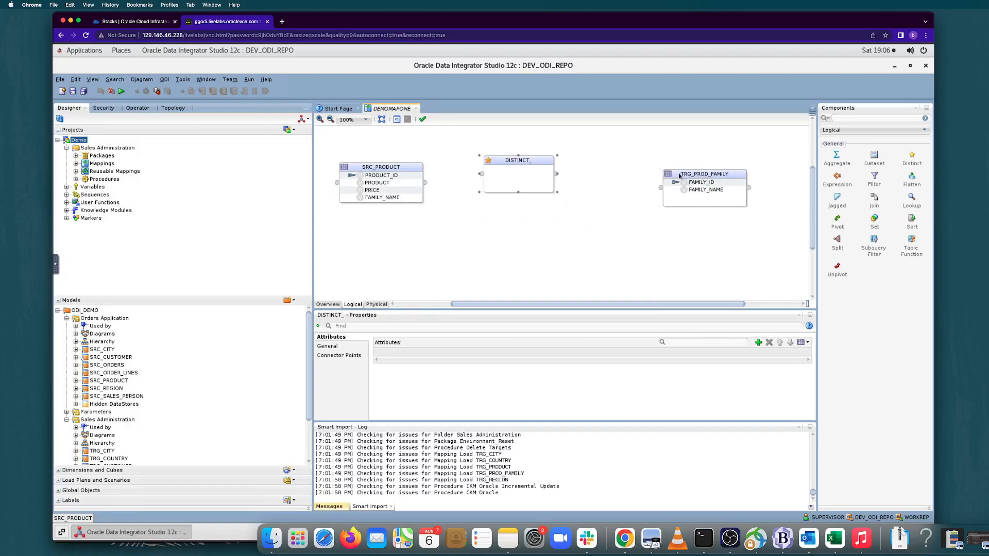
pyautogui.moveTo(678, 170); pyautogui.dragTo(619, 163)
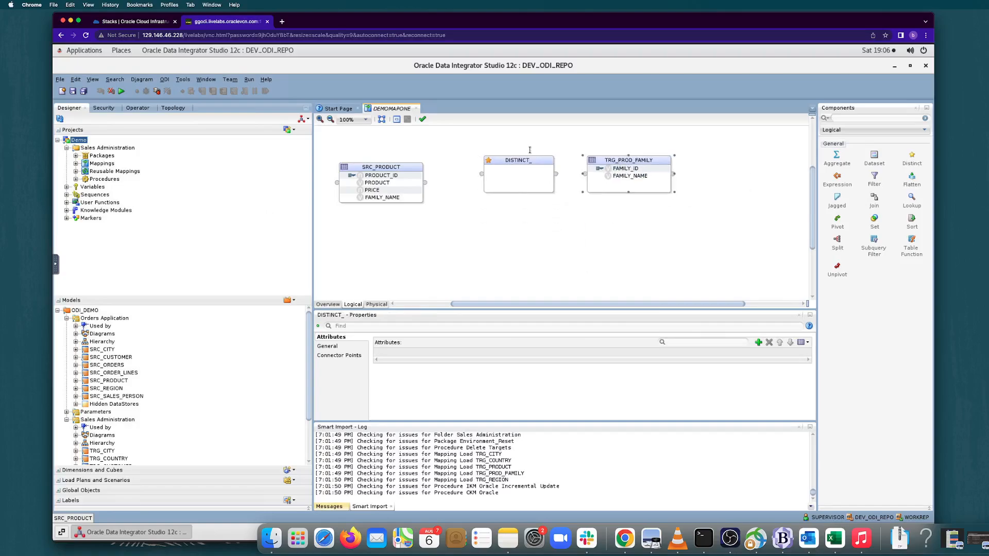
pyautogui.moveTo(526, 162); pyautogui.dragTo(513, 169)
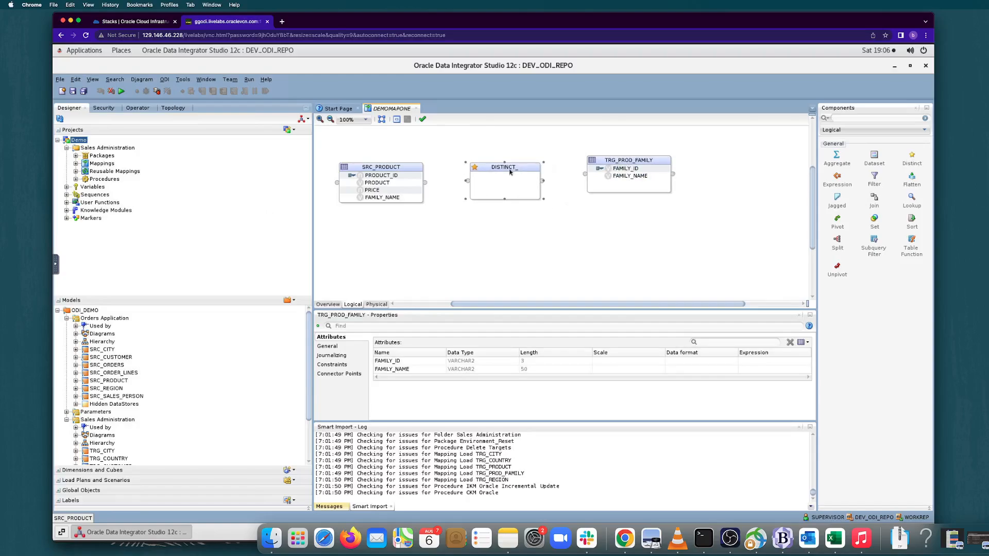
pyautogui.moveTo(625, 160); pyautogui.dragTo(631, 174)
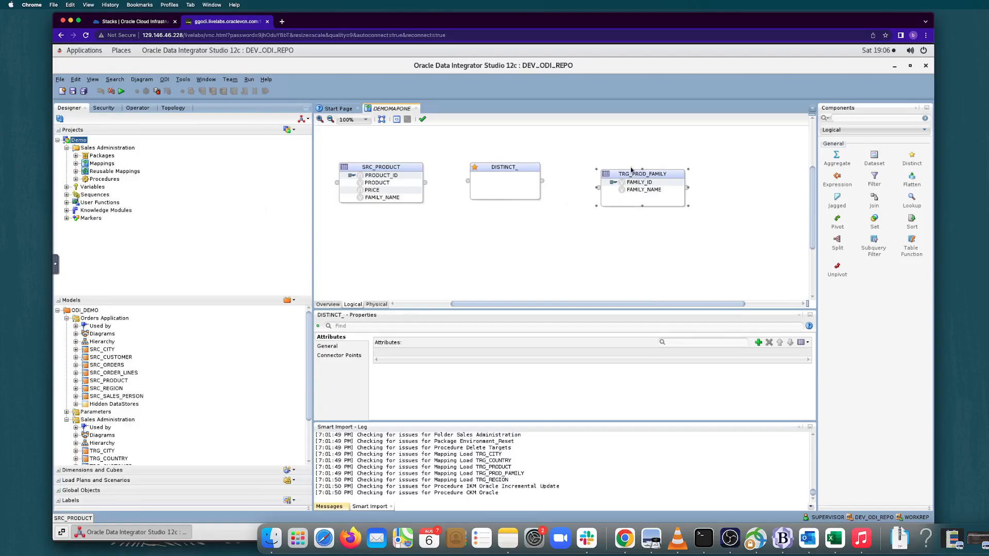
pyautogui.click(586, 263)
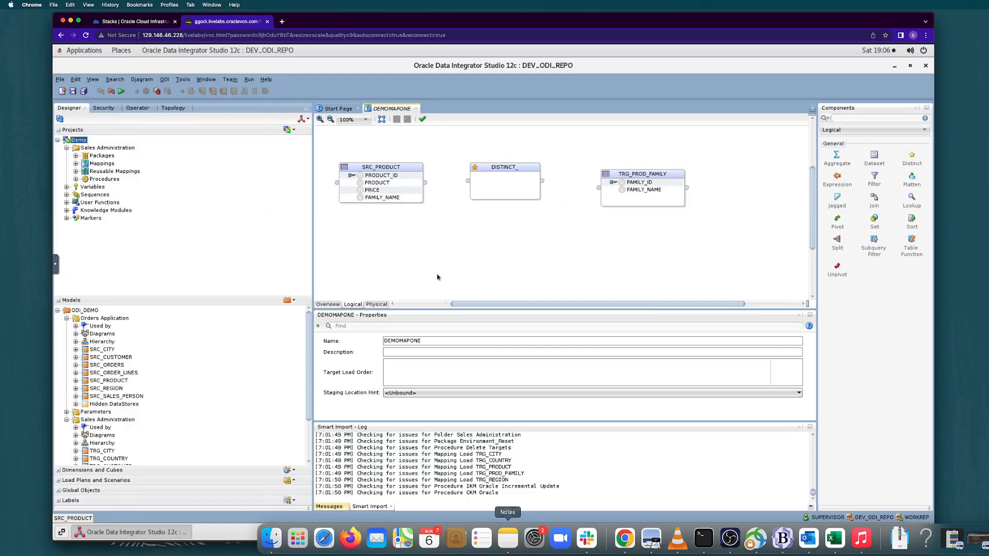
# Map SRC_PRODUCT's FAMILY_NAME through the Distinct component to FAMILY_NAME in TRG_PROD_FAMILY, and save the mapping.
pyautogui.click(398, 198)
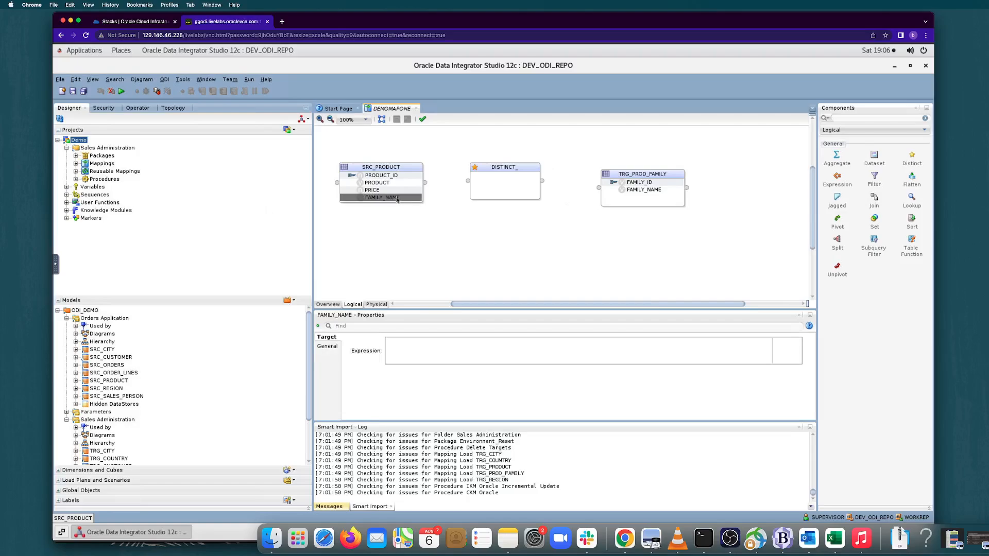
pyautogui.moveTo(398, 199); pyautogui.dragTo(631, 190)
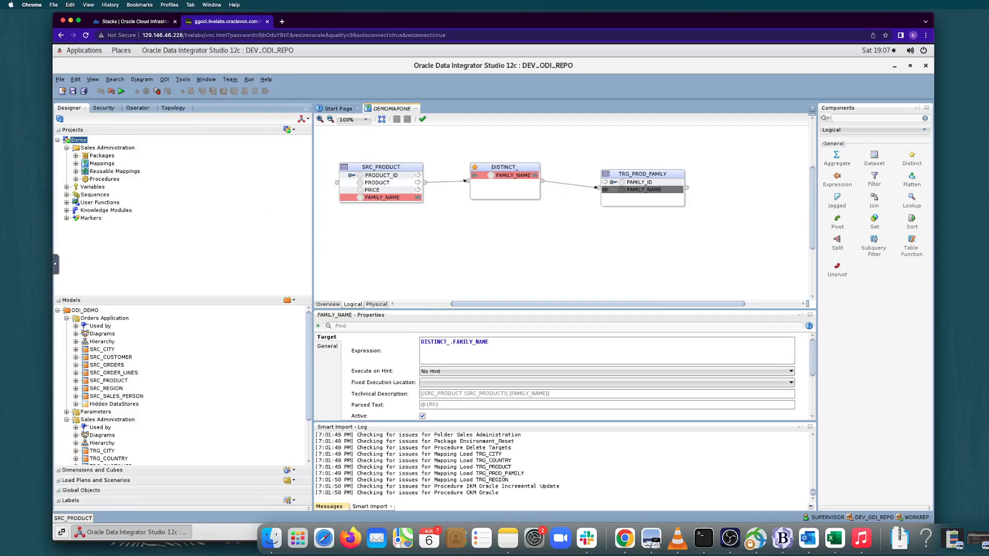
pyautogui.click(73, 91)
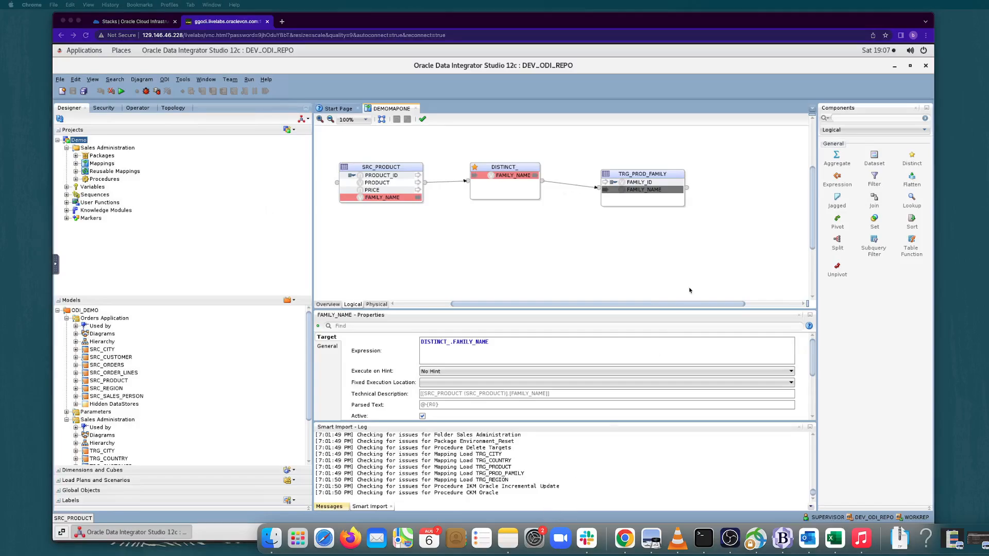
# Set the target expression of FAMILY_ID in TRG_PROD_FAMILY to UPPER(SUBSTR(DISTINCT_.FAMILY_NAME,1,3)).
pyautogui.click(642, 182)
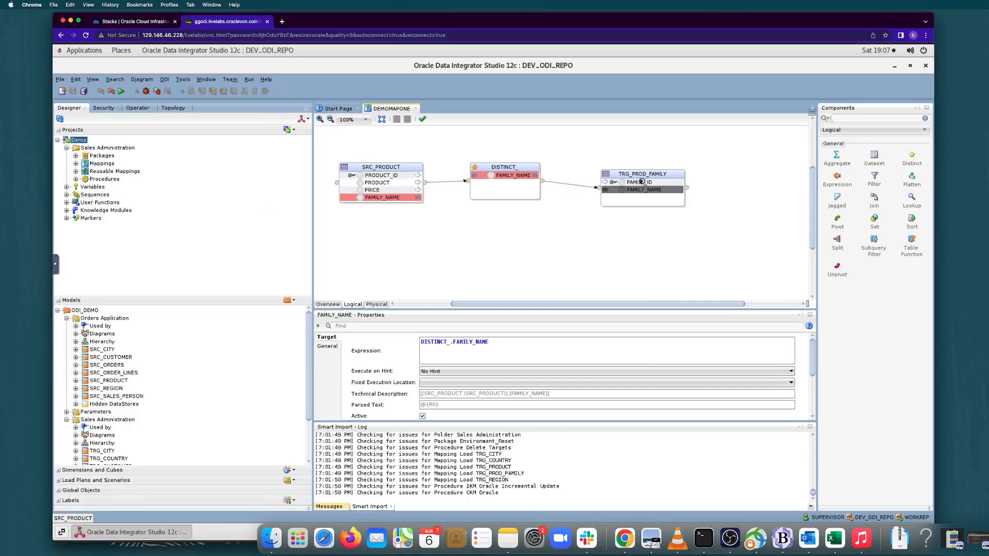
pyautogui.click(642, 182)
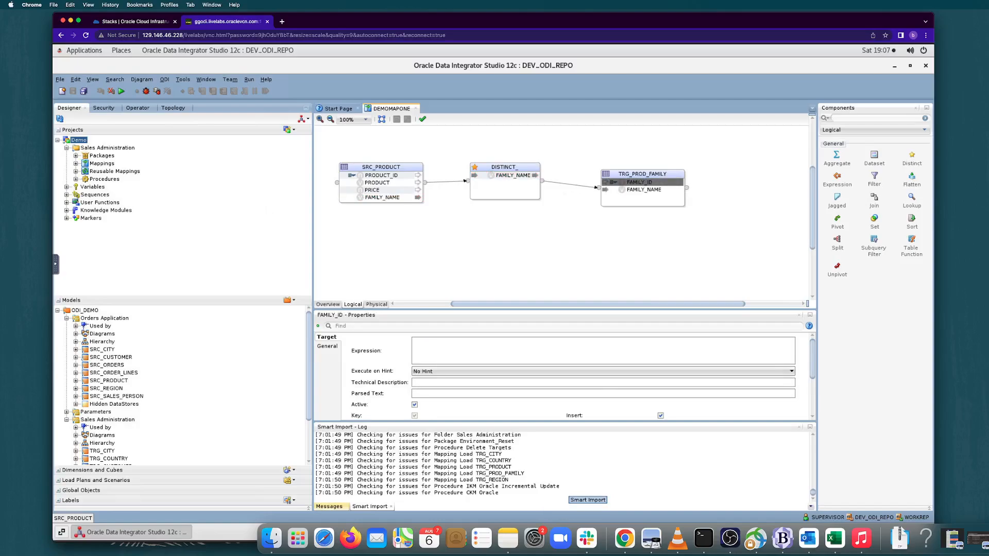
pyautogui.click(471, 356)
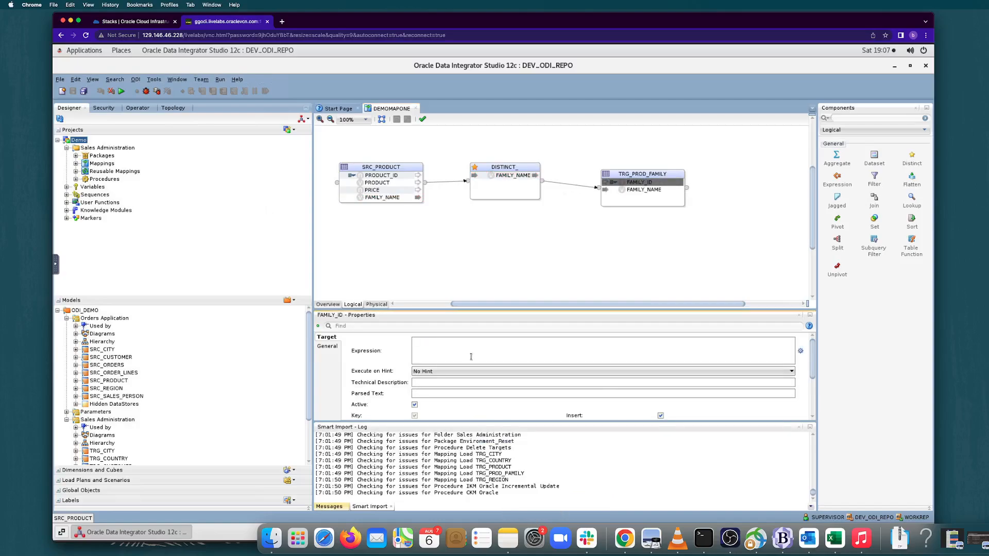
pyautogui.write('UPPER(SUBSTR(DISTINCT_.FAMILY_')
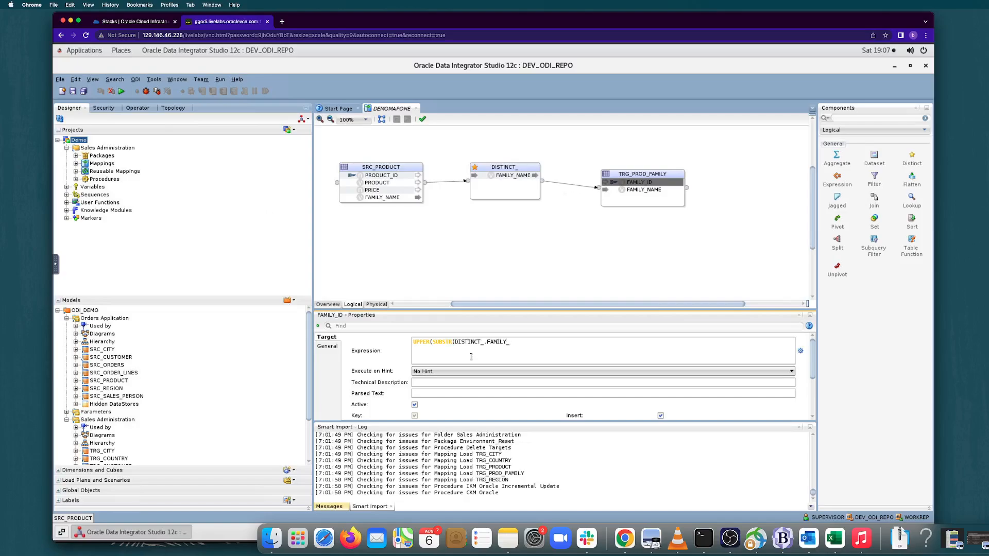
pyautogui.write('NAME,1,3))')
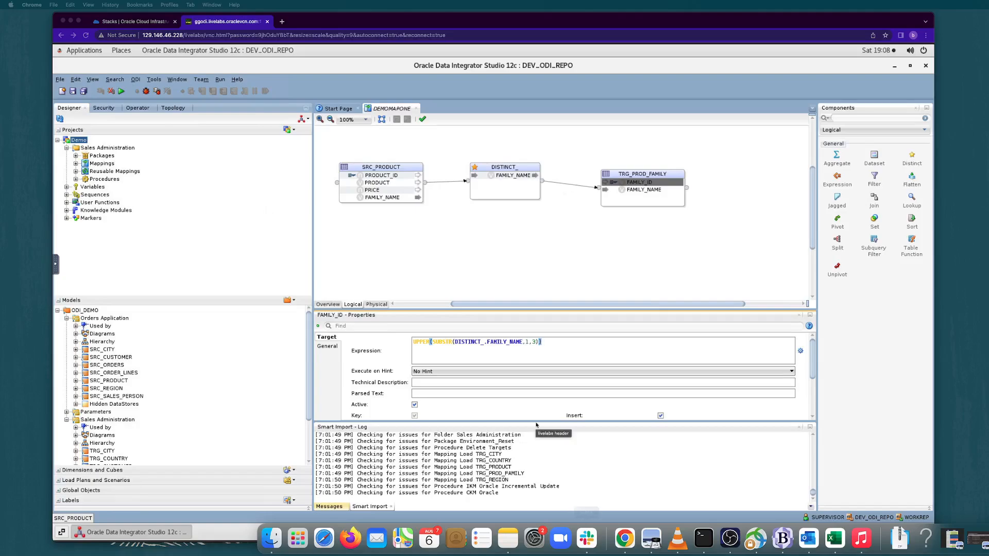
pyautogui.click(337, 355)
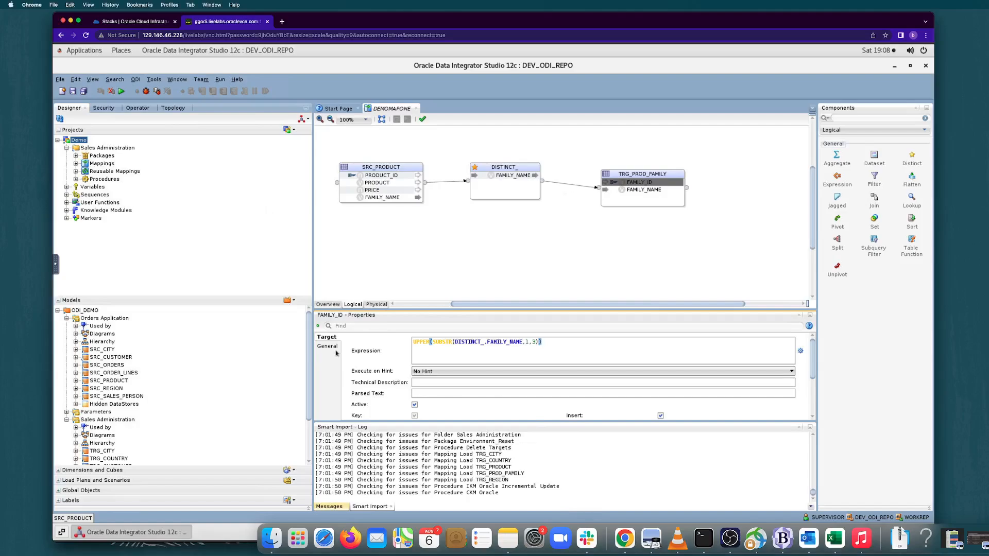
pyautogui.click(336, 354)
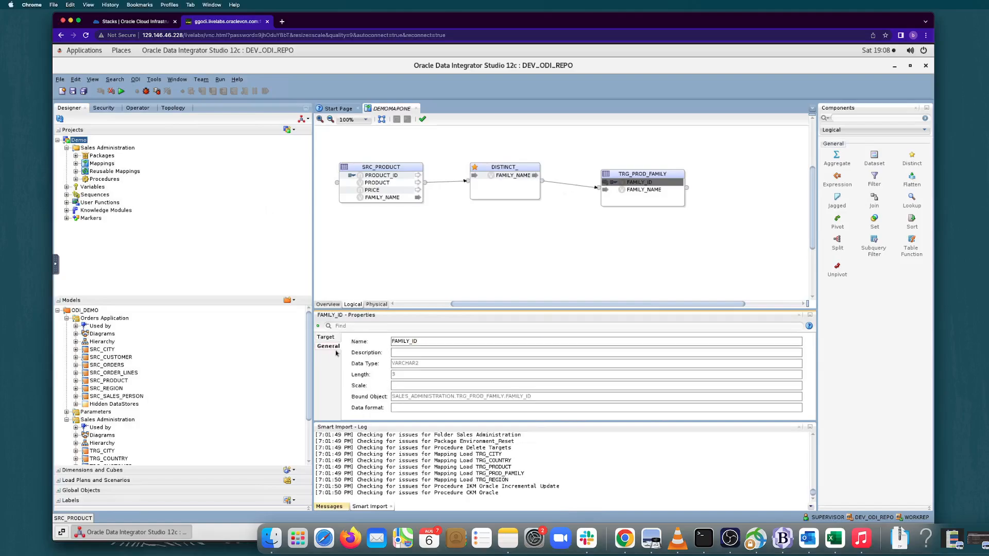
# Set the integration type of the TRG_PROD_FAMILY target datastore to Incremental Update.
pyautogui.click(632, 174)
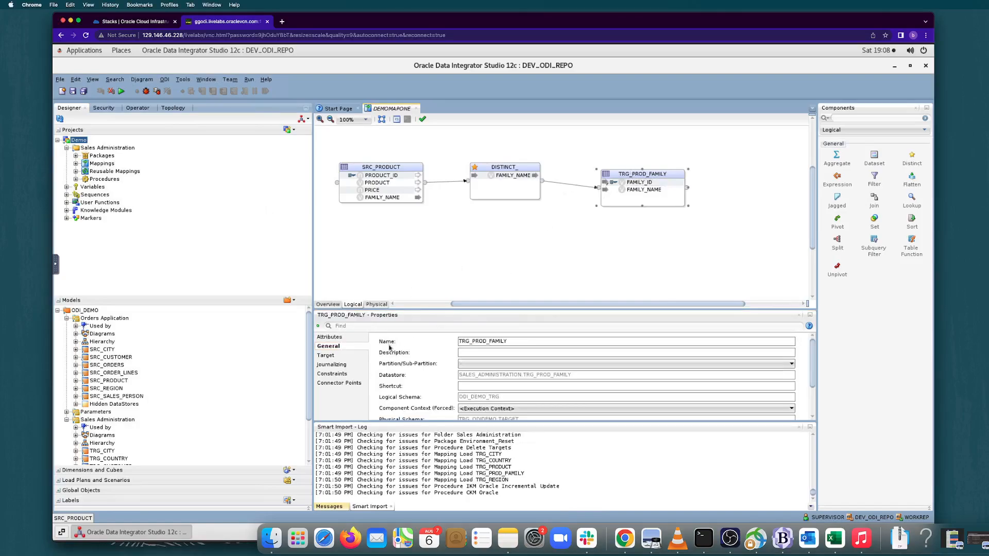
pyautogui.click(338, 339)
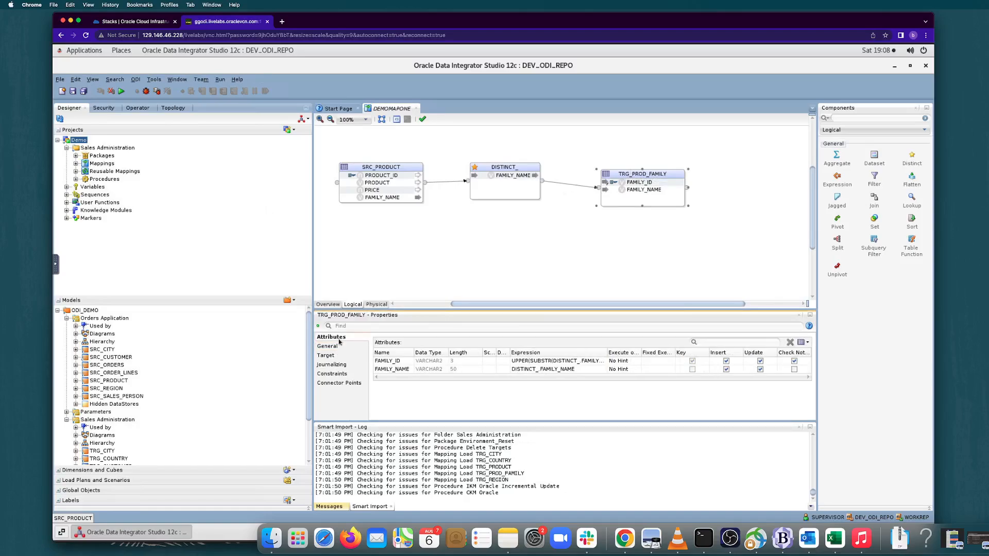
pyautogui.click(338, 347)
pyautogui.click(337, 356)
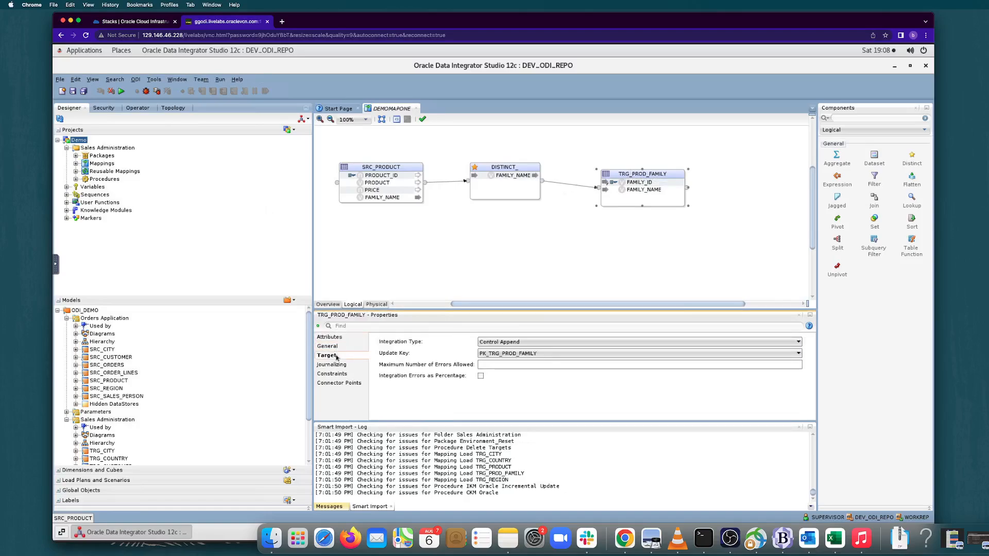
pyautogui.click(552, 344)
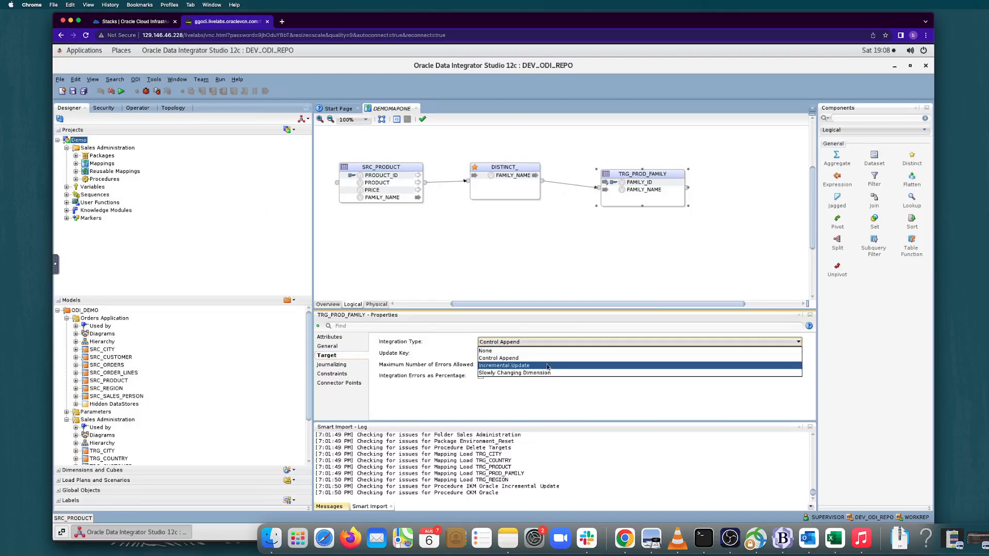
pyautogui.click(547, 366)
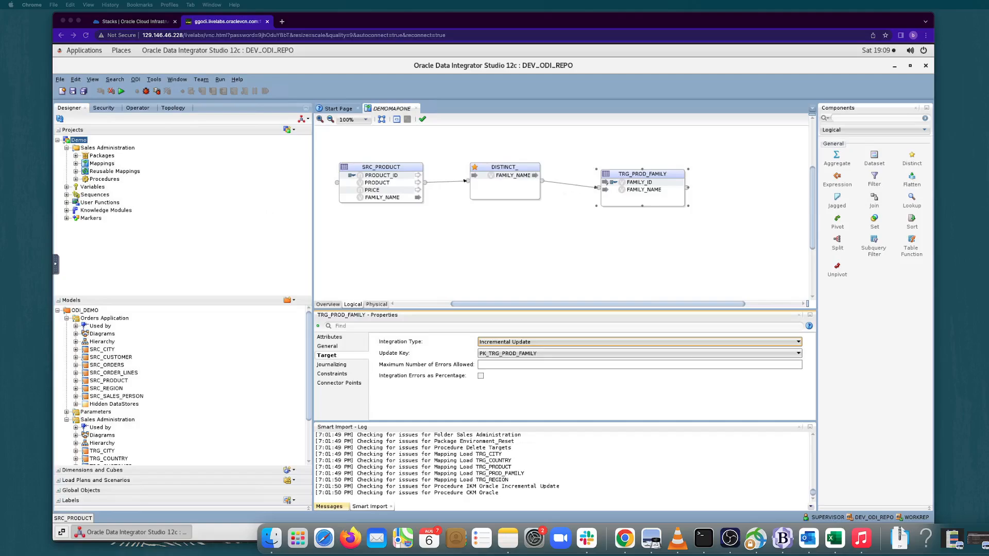
# In the physical design, set the loading knowledge module of the target group's Distinct access point to LKM SQL to SQL (Built-In).GLOBAL and save.
pyautogui.click(376, 305)
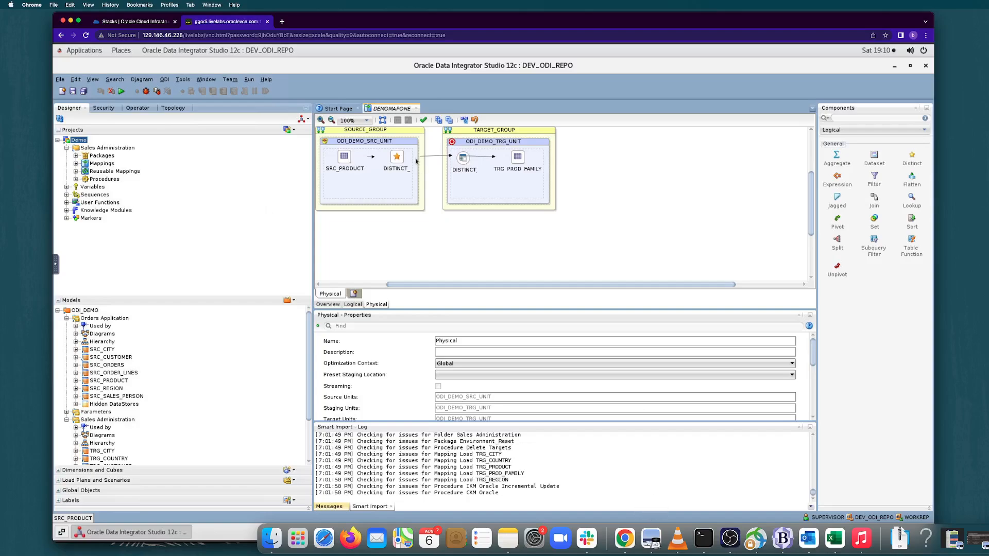
pyautogui.click(396, 158)
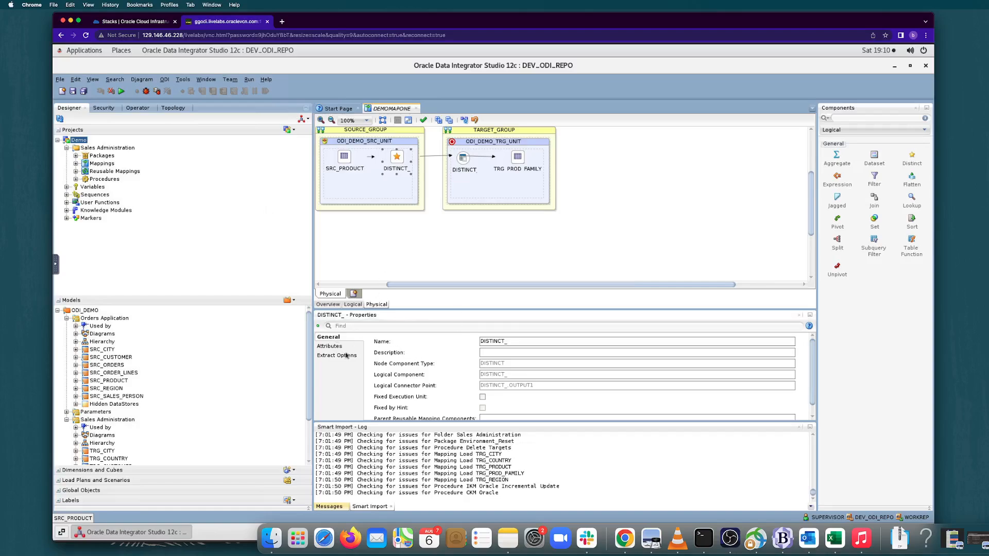
pyautogui.click(461, 170)
pyautogui.click(461, 170)
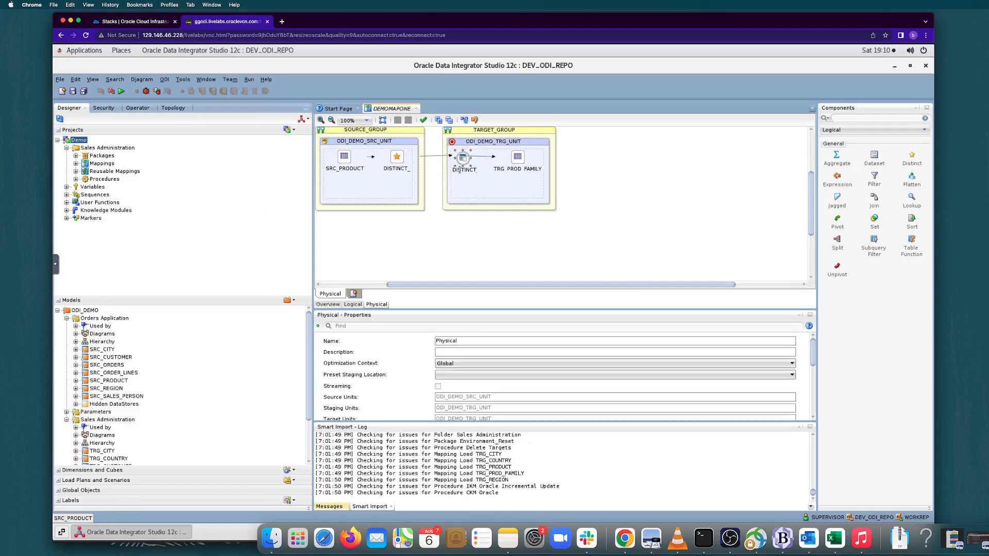
pyautogui.click(372, 356)
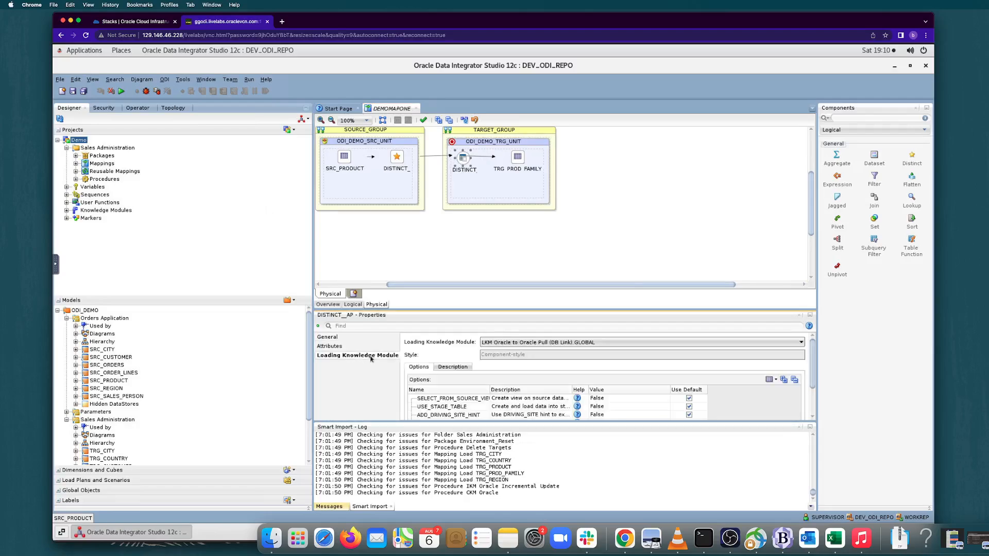
pyautogui.click(539, 343)
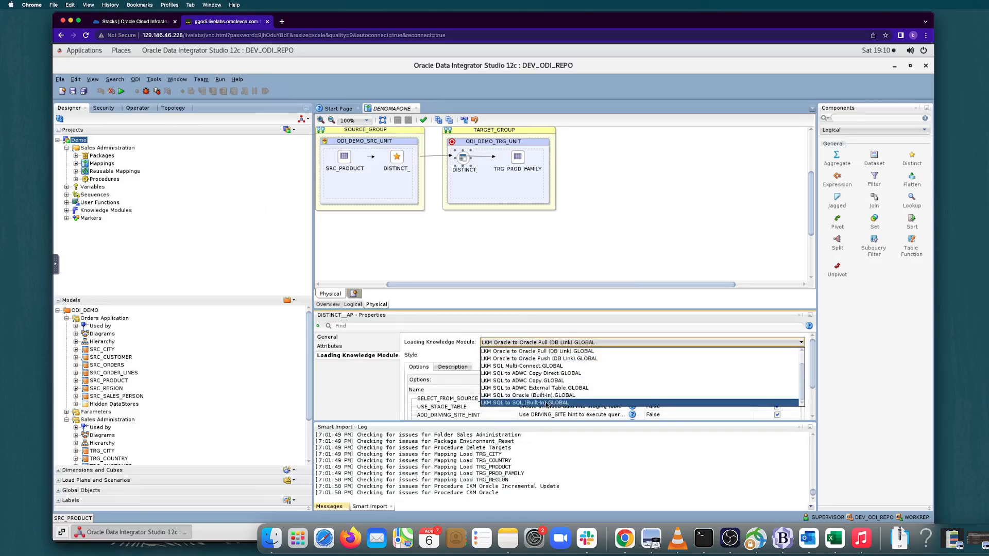
pyautogui.click(557, 404)
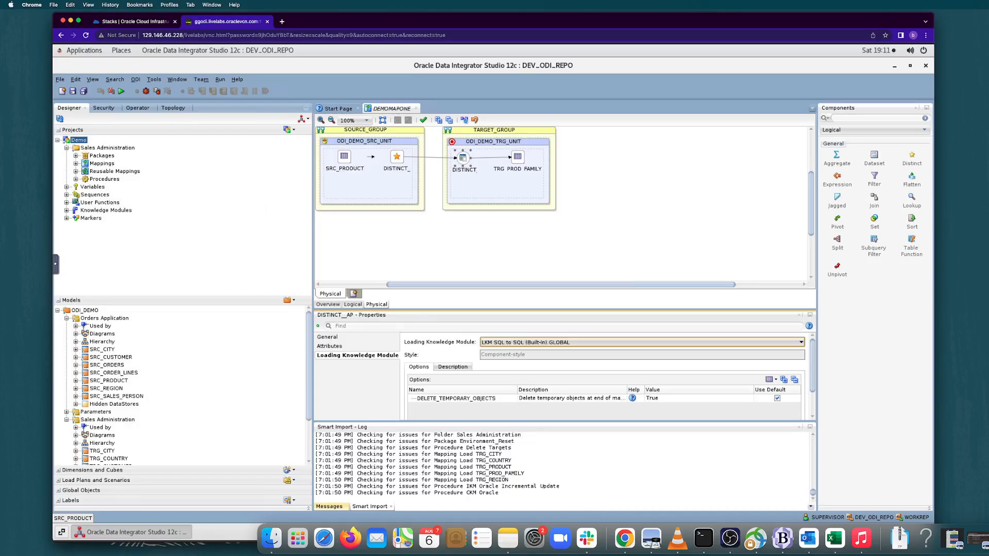
pyautogui.click(72, 91)
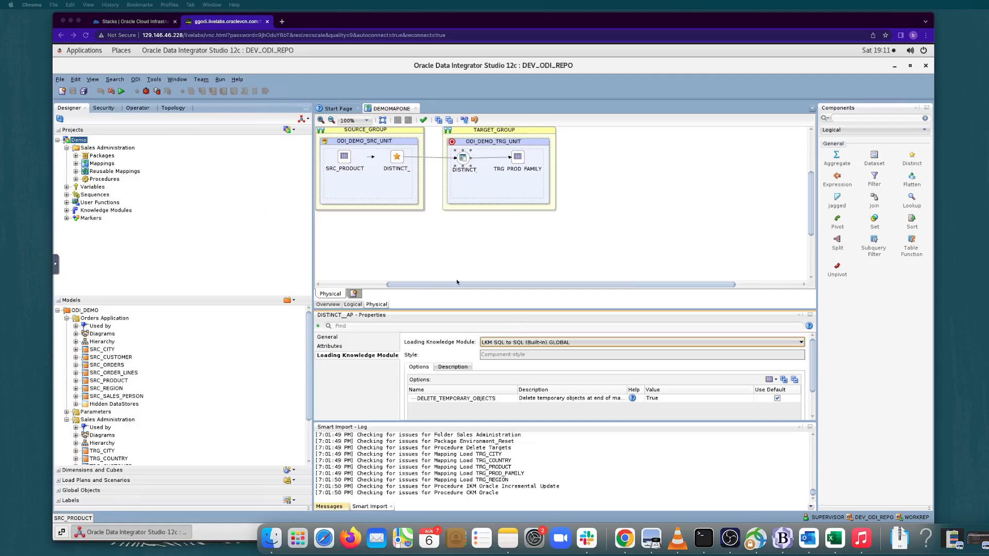
# Set the integration knowledge module of TRG_PROD_FAMILY in the physical design to IKM Oracle Incremental Update and save.
pyautogui.click(503, 177)
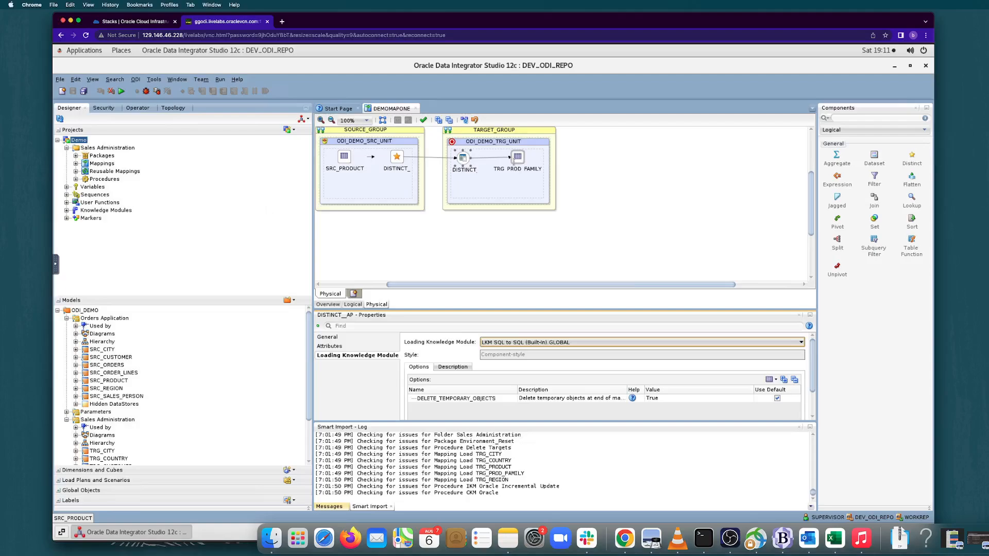
pyautogui.click(520, 162)
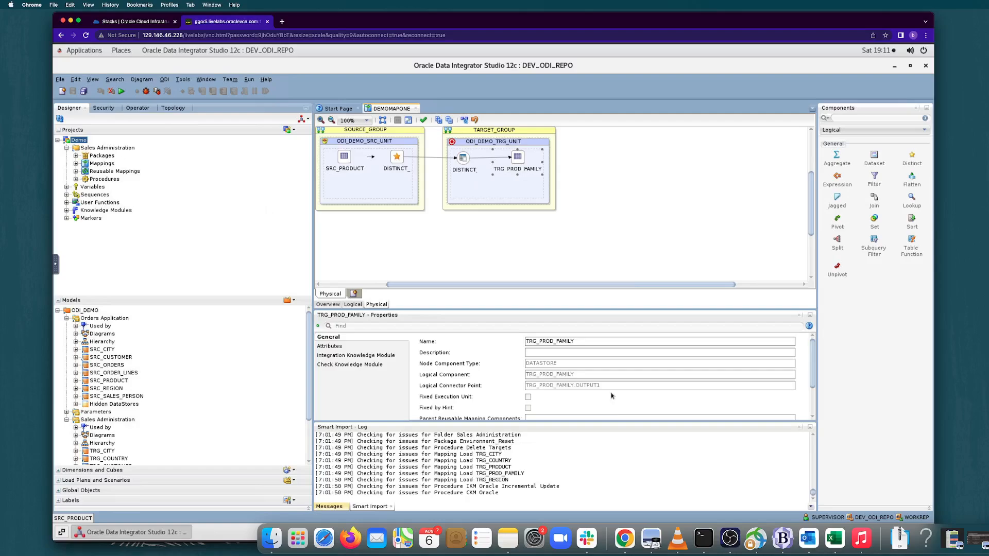
pyautogui.click(388, 358)
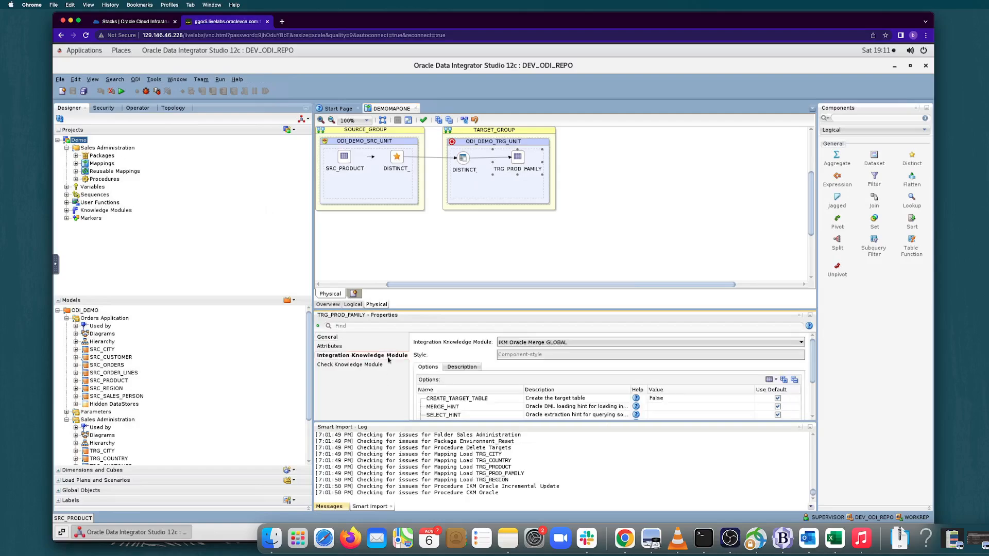
pyautogui.click(557, 344)
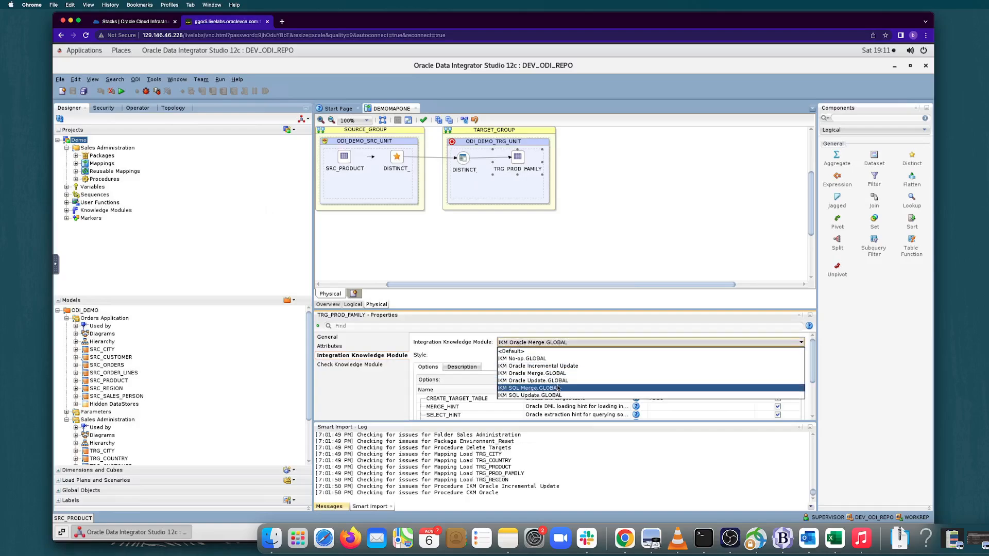
pyautogui.click(570, 366)
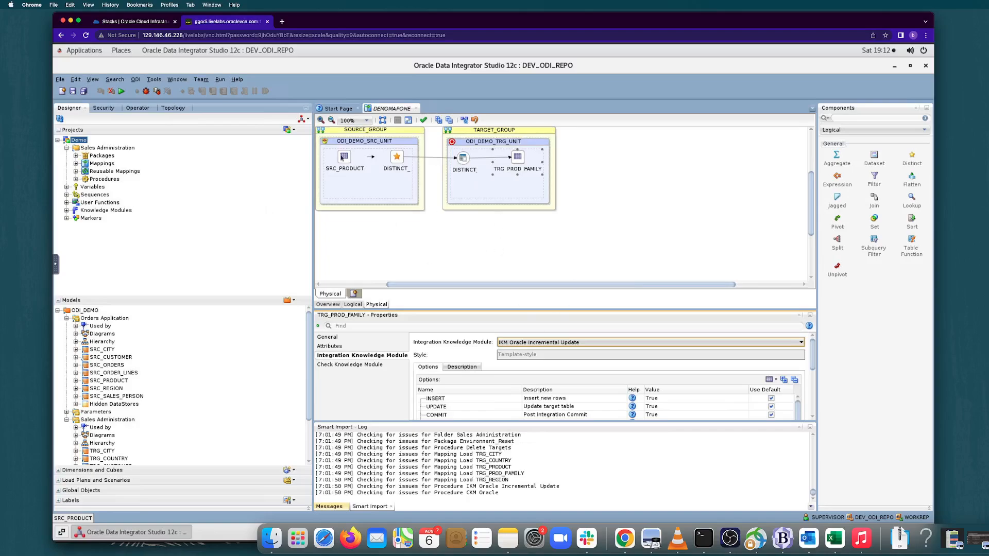
pyautogui.click(72, 92)
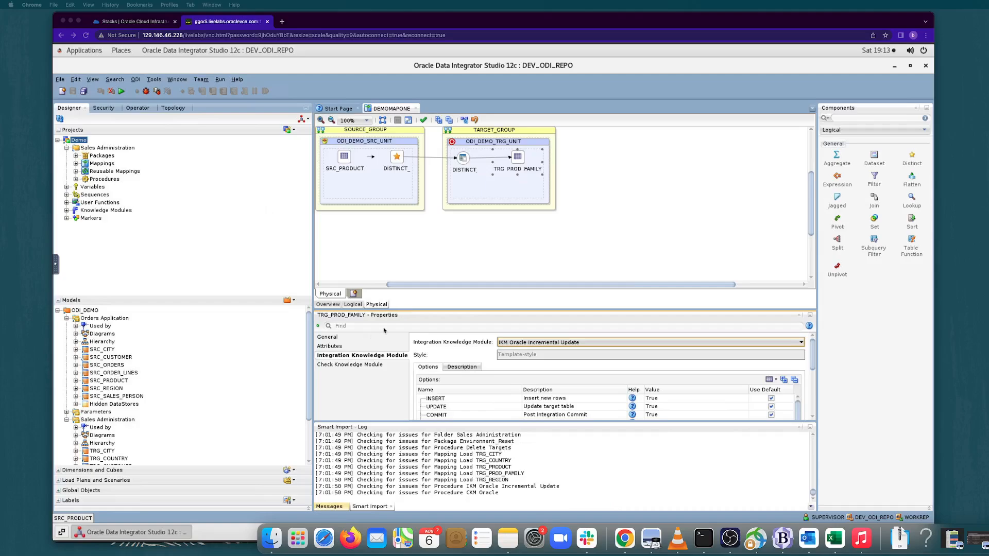
# Inspect TRG_PROD_FAMILY's check knowledge module settings and return to the mapping's logical diagram.
pyautogui.click(365, 366)
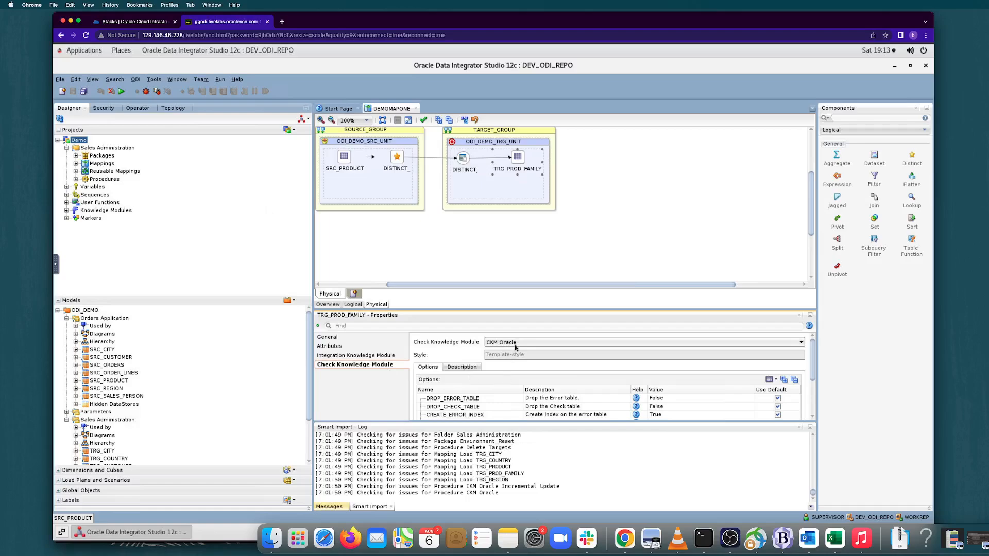
pyautogui.click(353, 304)
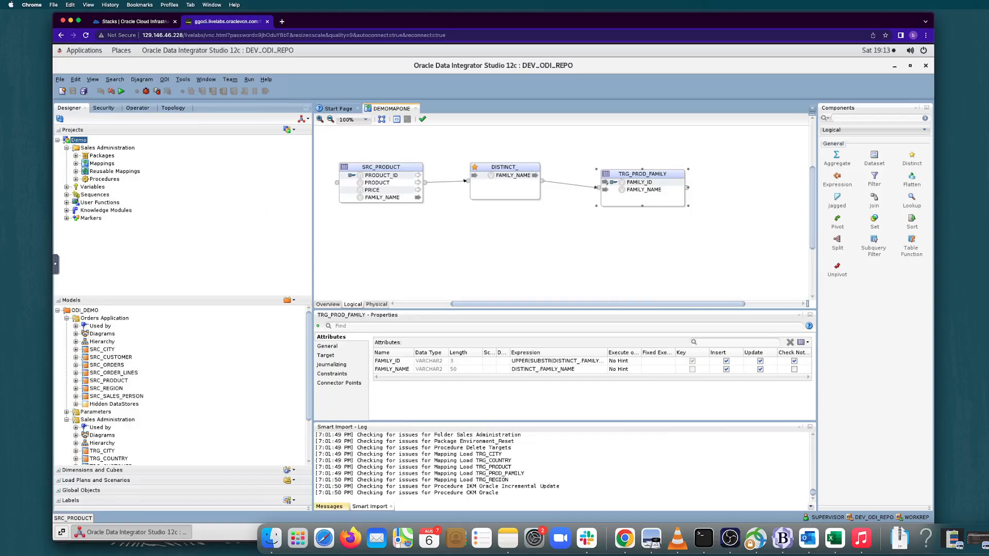
pyautogui.click(73, 91)
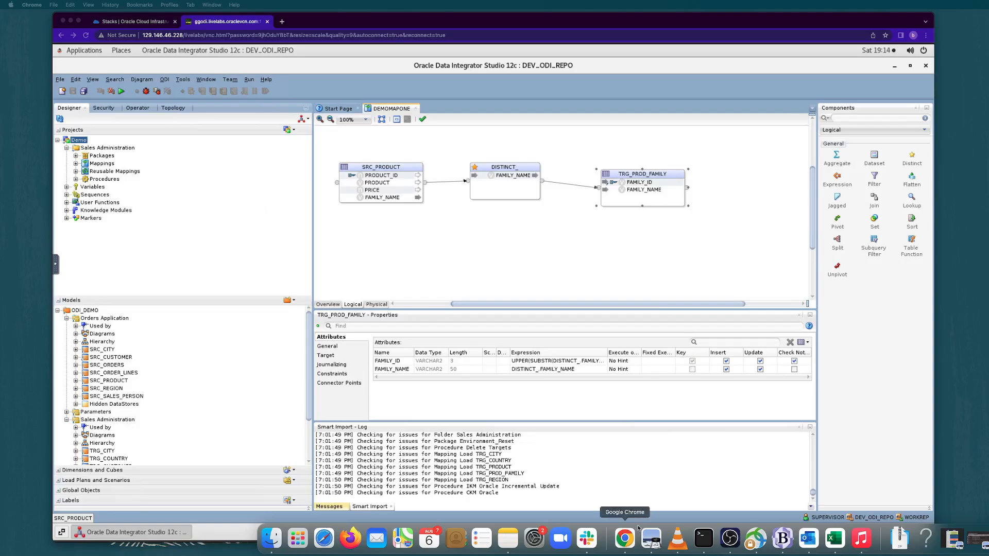
# View the data currently stored in the TRG_PROD_FAMILY datastore and close the data viewer.
pyautogui.rightClick(662, 177)
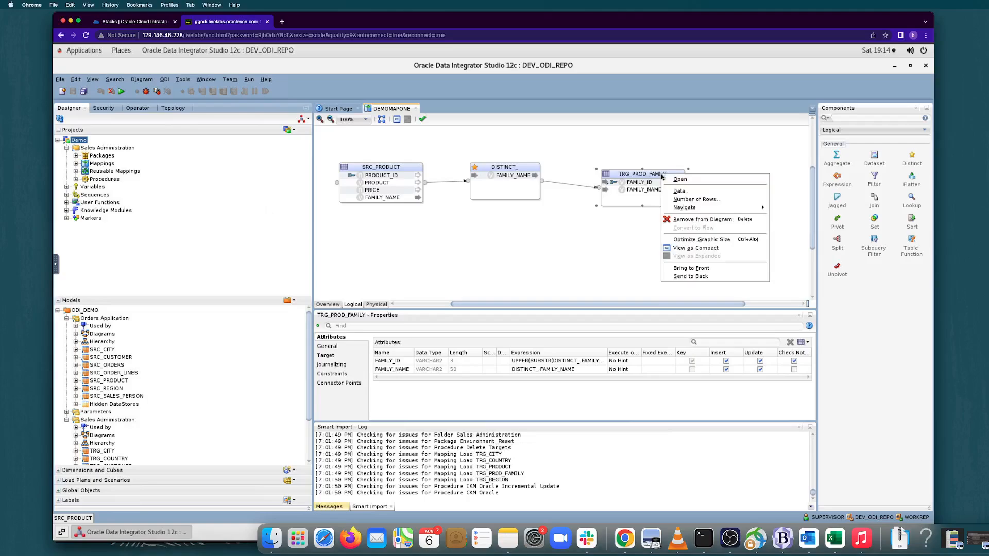
pyautogui.click(683, 193)
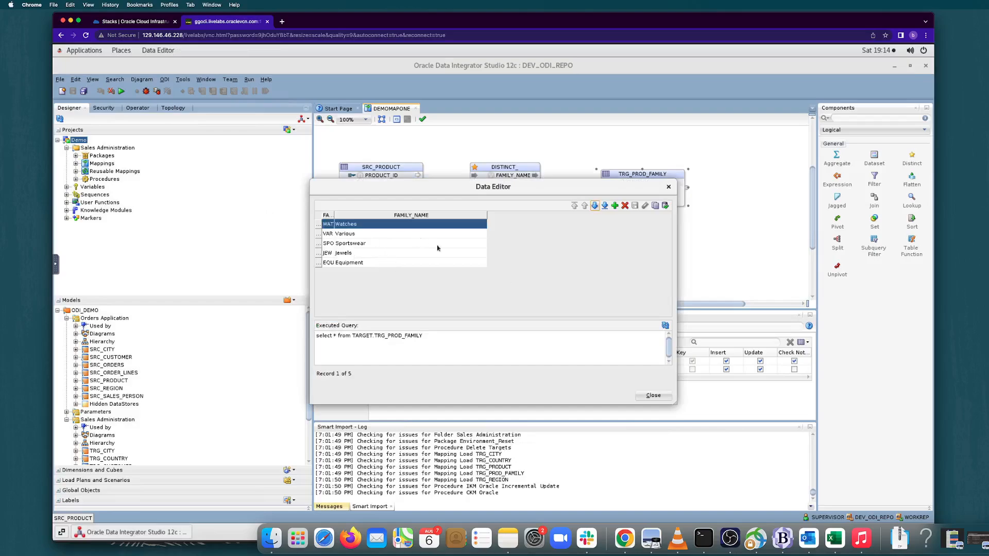
pyautogui.click(652, 397)
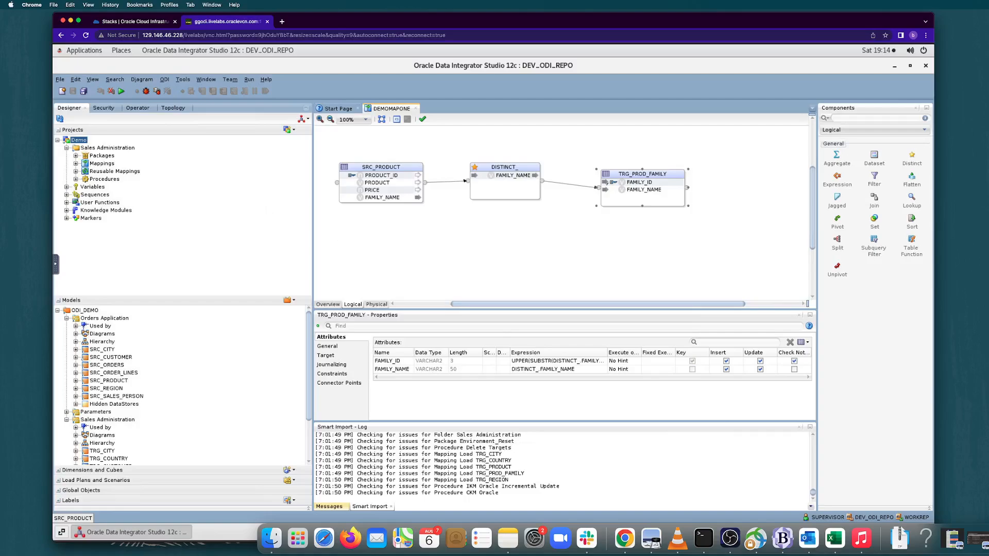
# Run the DEMOMAPONE mapping in the Global context with the Physical design, Local (No Agent) and log level 5.
pyautogui.click(122, 91)
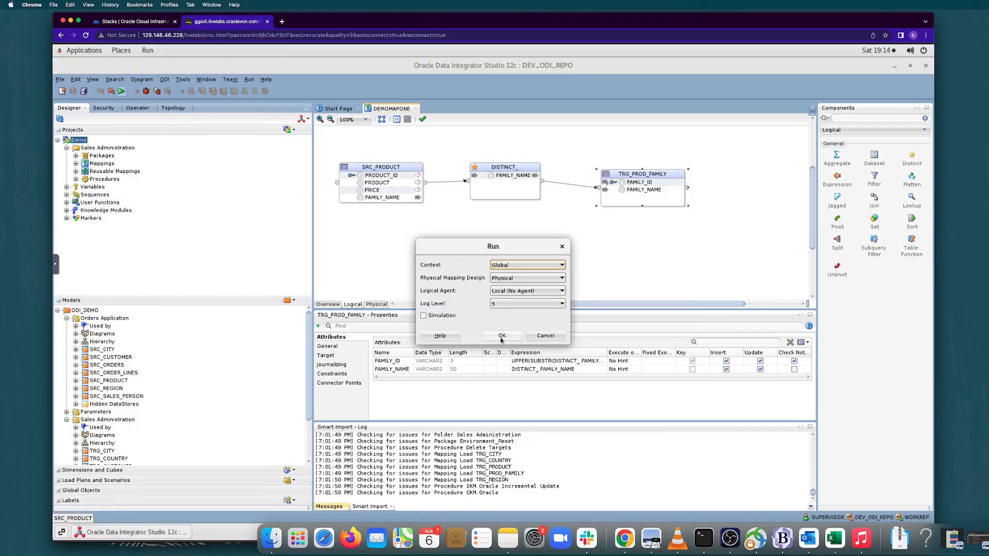
pyautogui.click(502, 336)
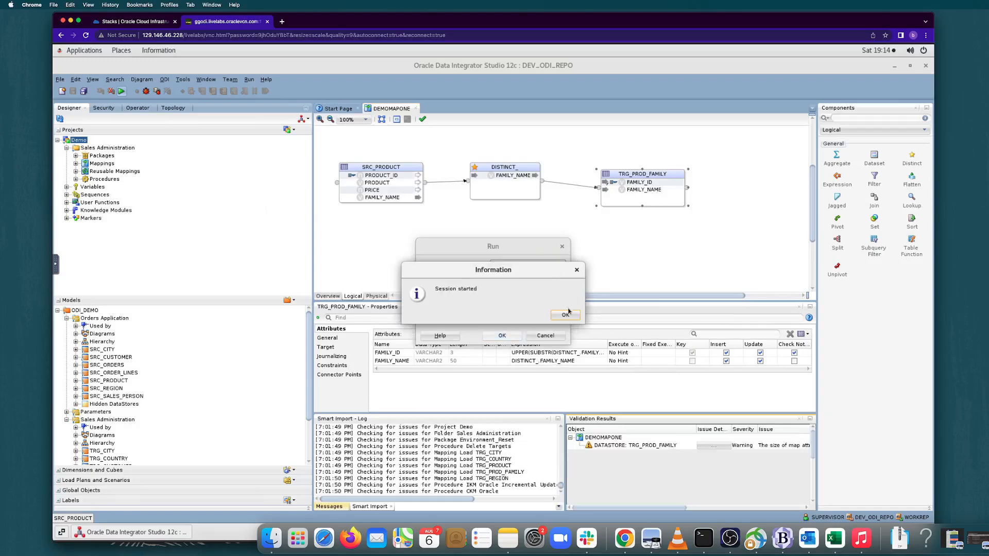
pyautogui.click(565, 316)
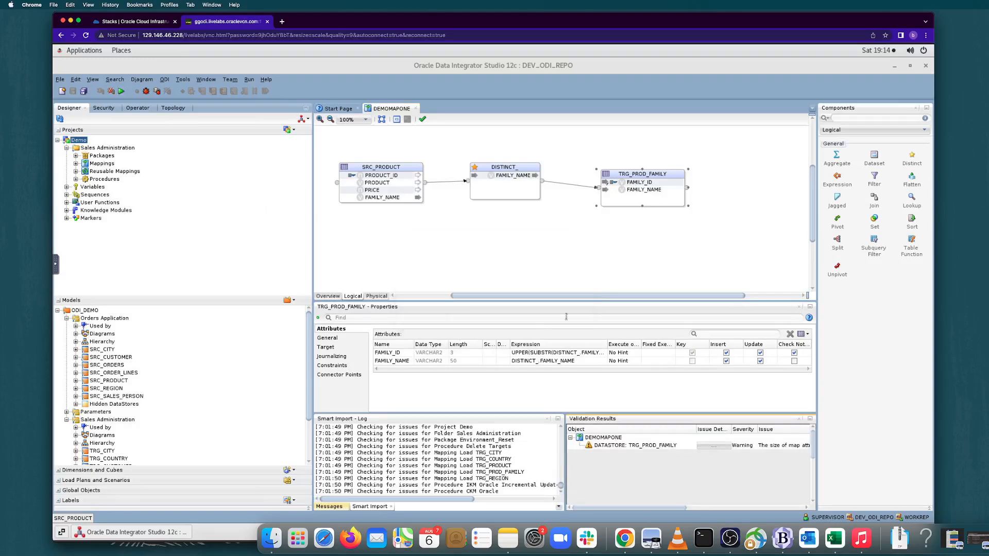
# Refresh the designer tree, review DEMOMAPONE's physical design and return to its logical diagram.
pyautogui.click(560, 269)
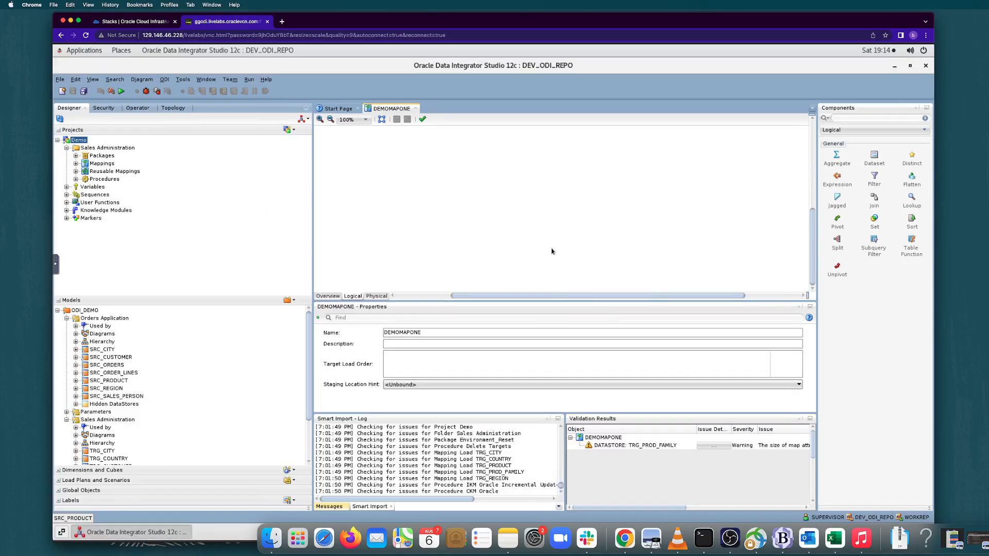
pyautogui.click(61, 119)
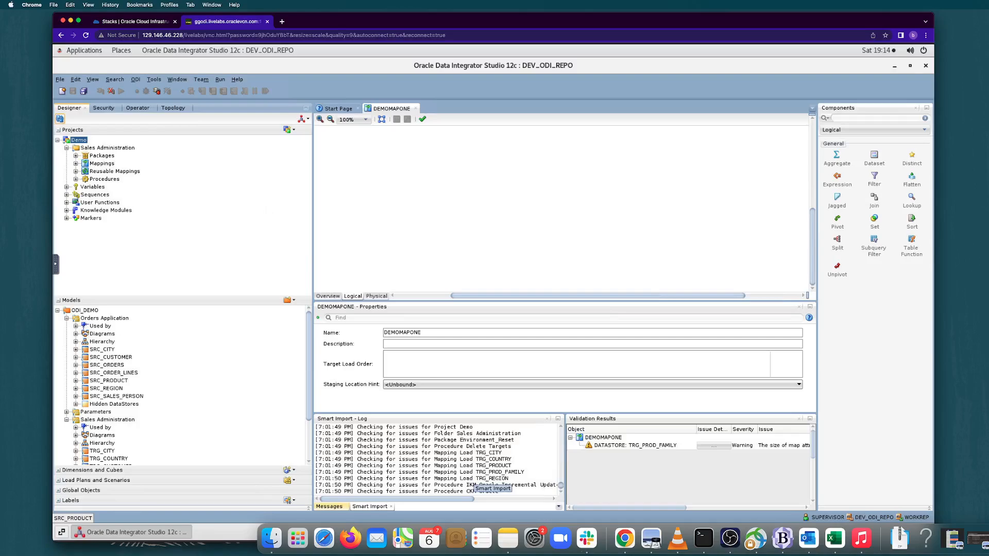
pyautogui.click(377, 296)
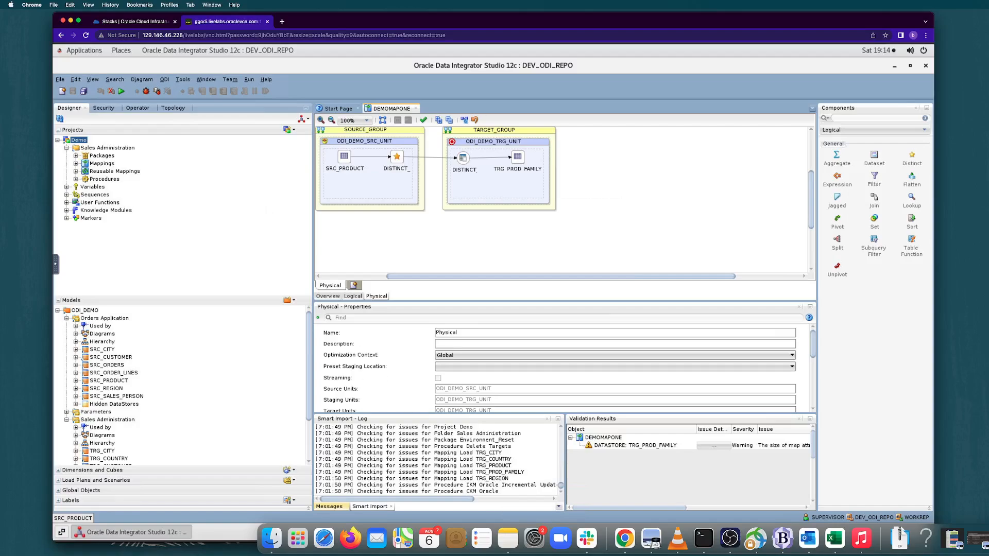
pyautogui.click(354, 296)
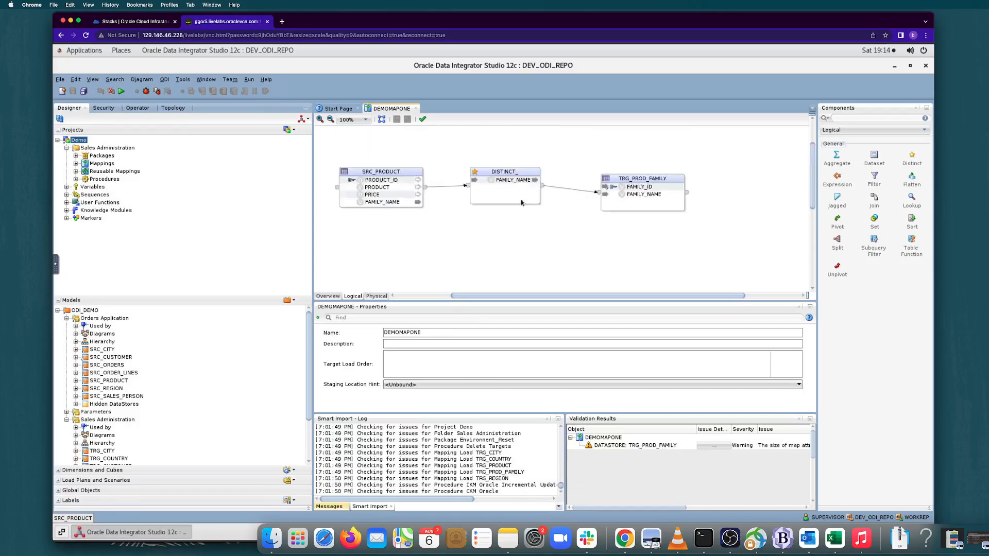
# Open the TRG_PROD_FAMILY target's data after the run, look through the loaded rows and close the viewer.
pyautogui.rightClick(645, 234)
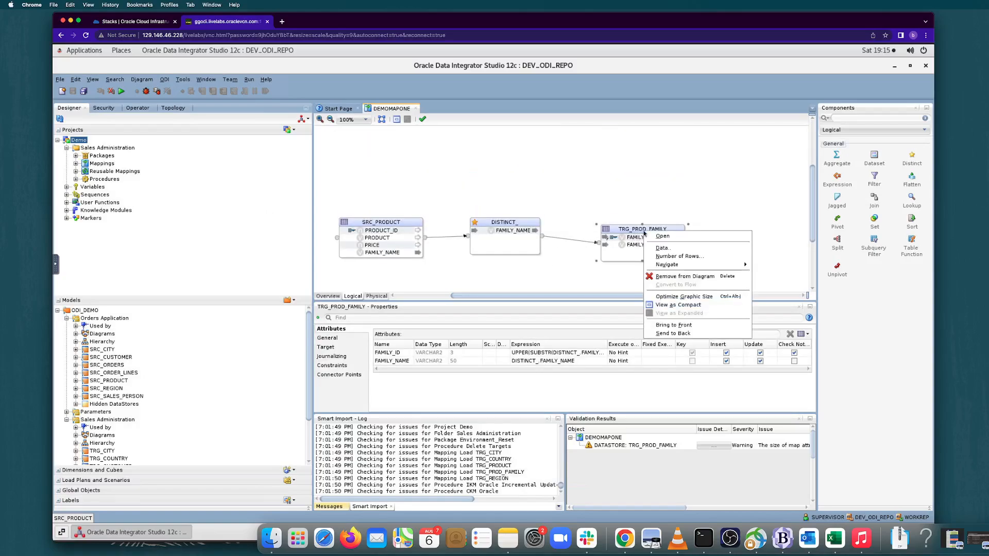
pyautogui.click(672, 250)
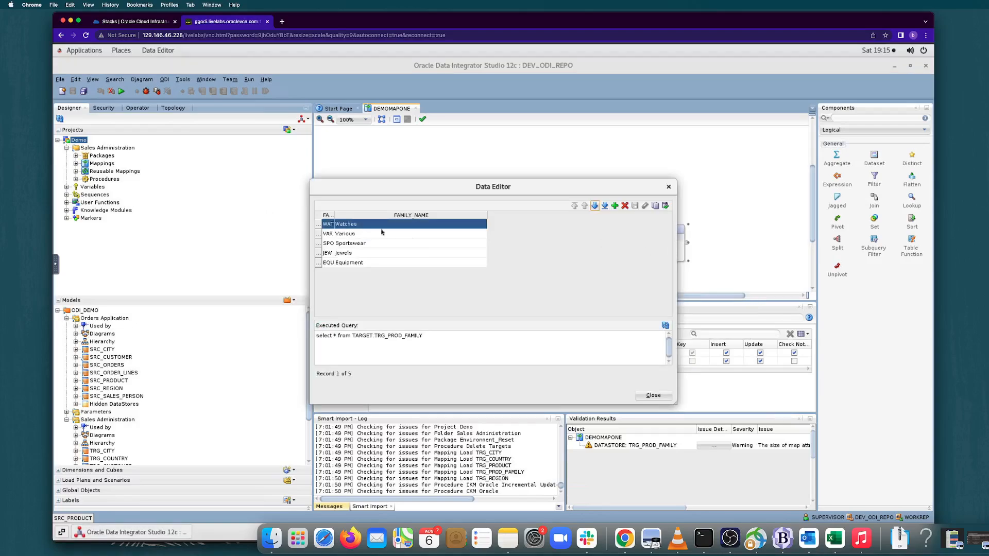
pyautogui.press('Down')
pyautogui.press('Down')
pyautogui.press('Down')
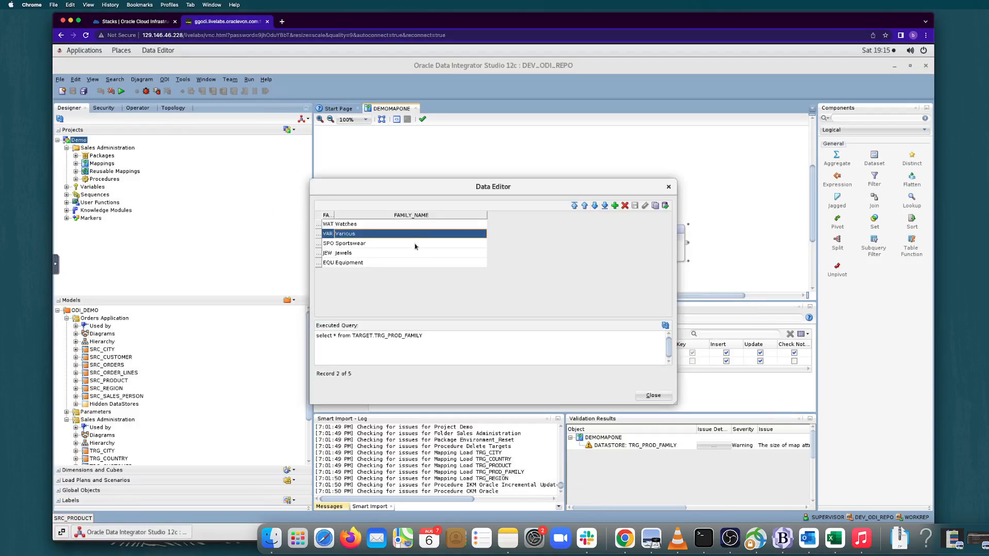
pyautogui.click(659, 396)
# Check the Operator session list by status for the DEMOMAPONE run, under both Done and Error, and return to the Designer.
pyautogui.click(143, 108)
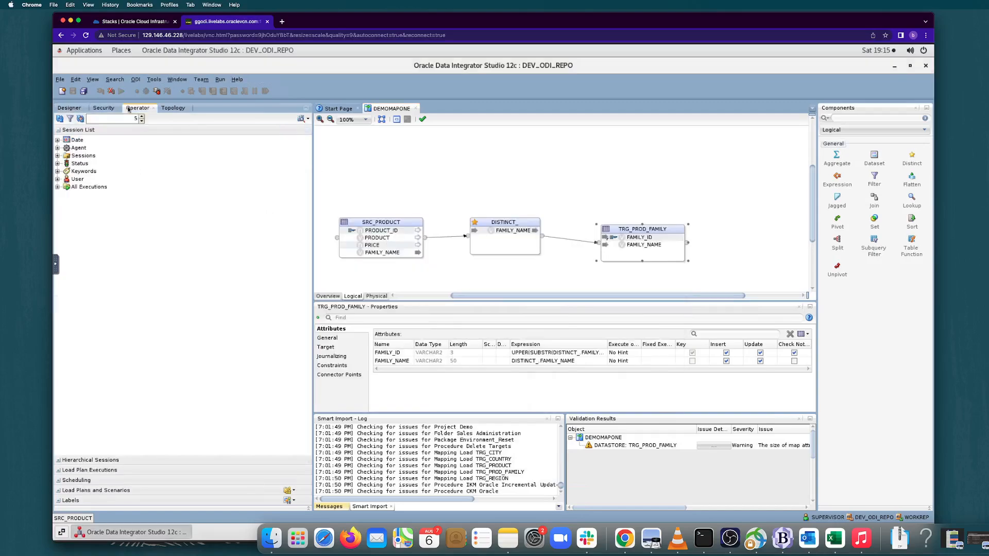
pyautogui.click(58, 163)
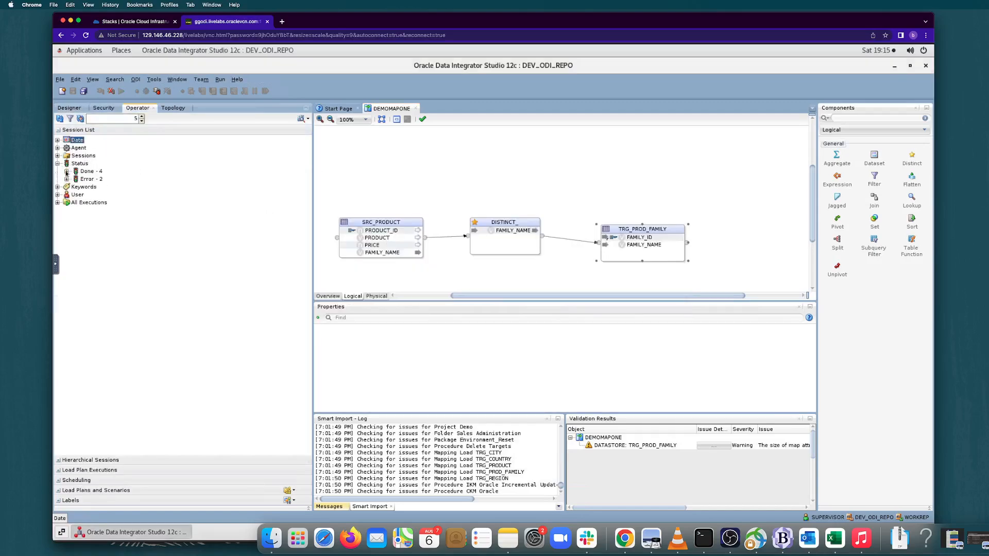
pyautogui.click(66, 171)
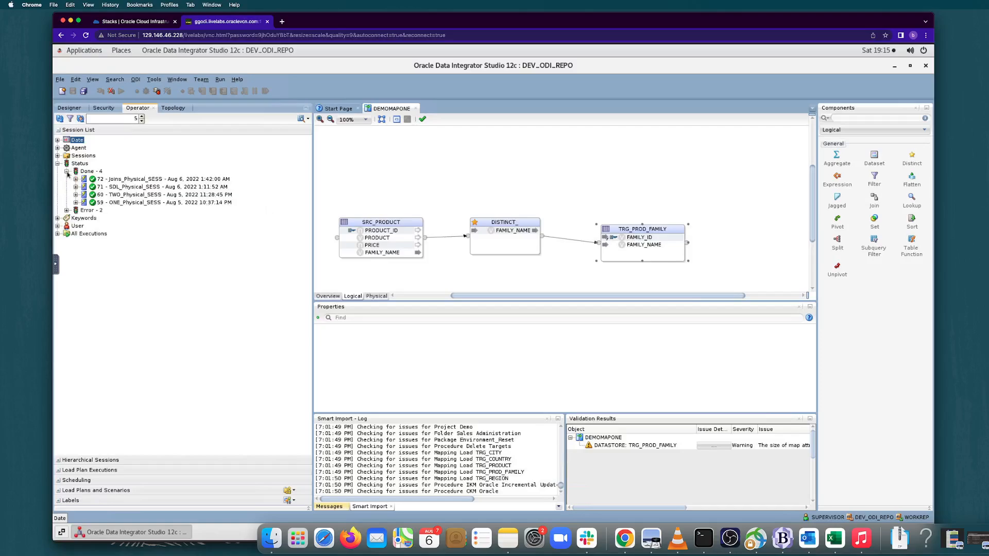
pyautogui.click(67, 211)
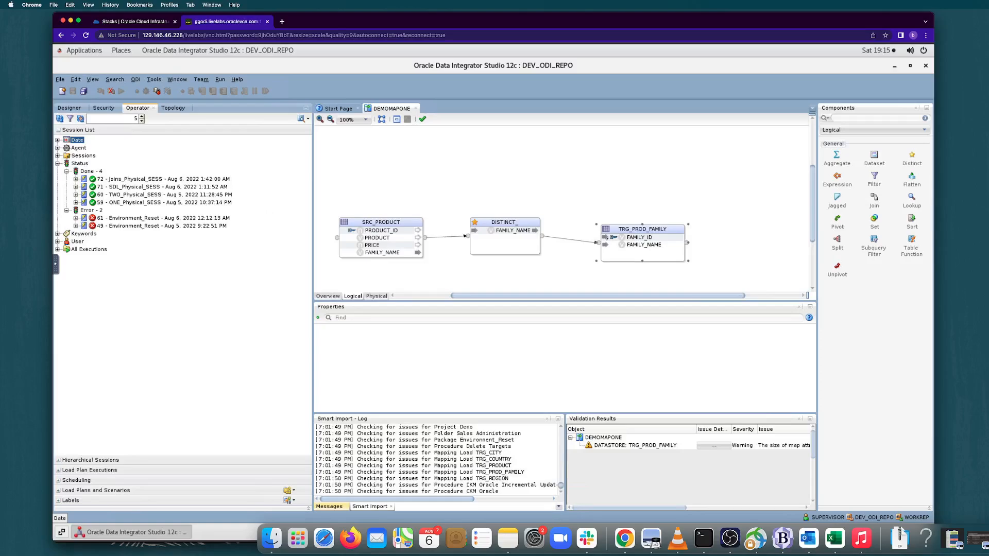
pyautogui.click(70, 108)
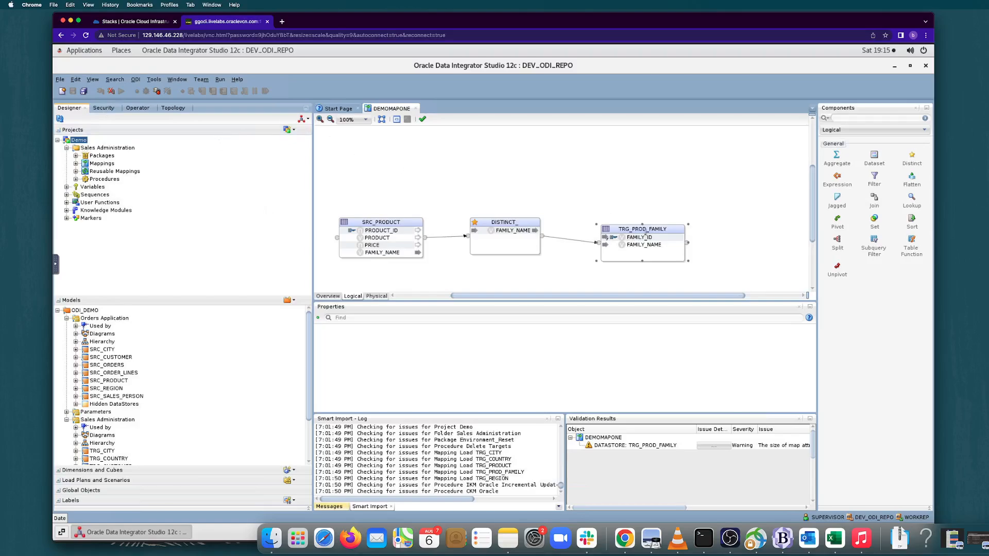
# Disconnect from the repository and reconnect to DEV_ODI_REPO, entering the wallet password.
pyautogui.click(647, 230)
pyautogui.click(112, 92)
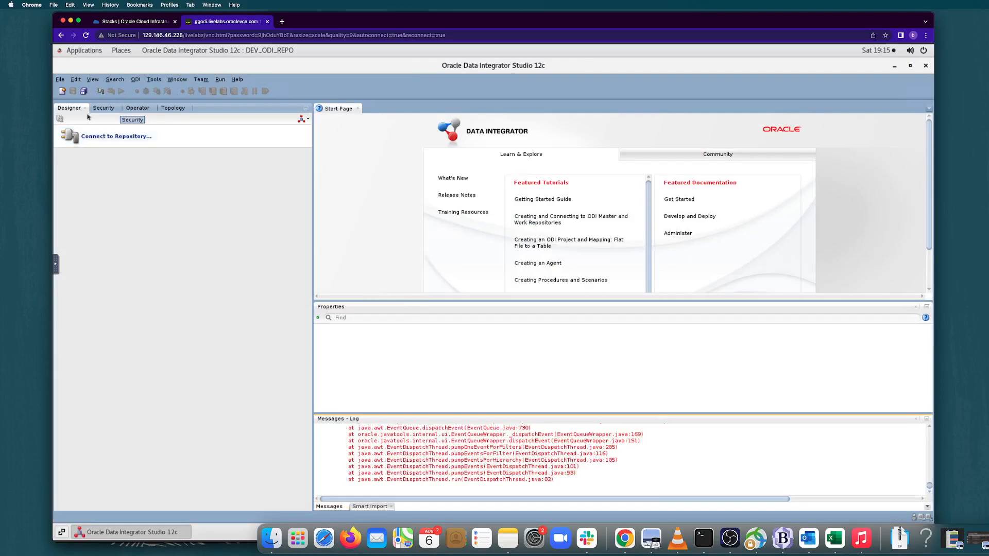
pyautogui.click(92, 141)
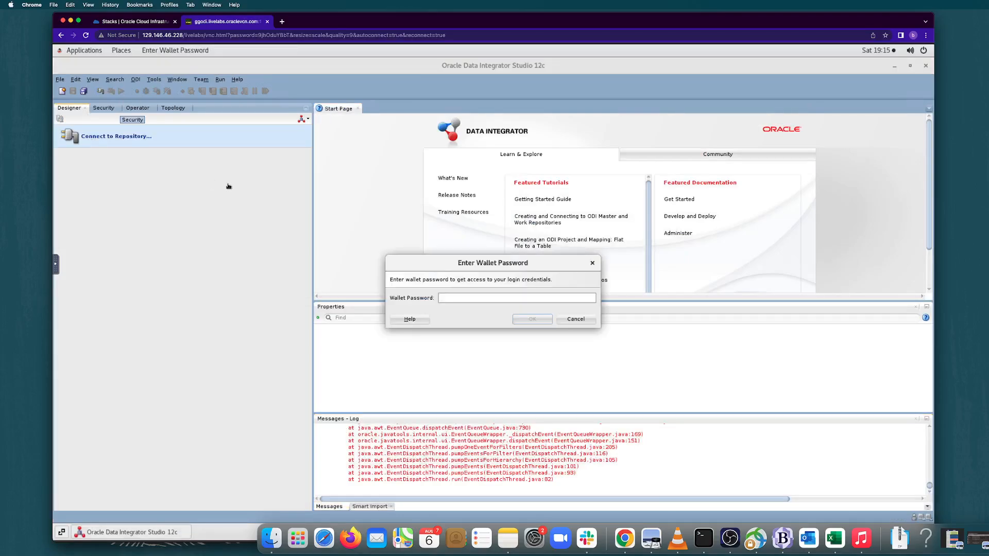
pyautogui.write('••••••••••')
pyautogui.click(532, 319)
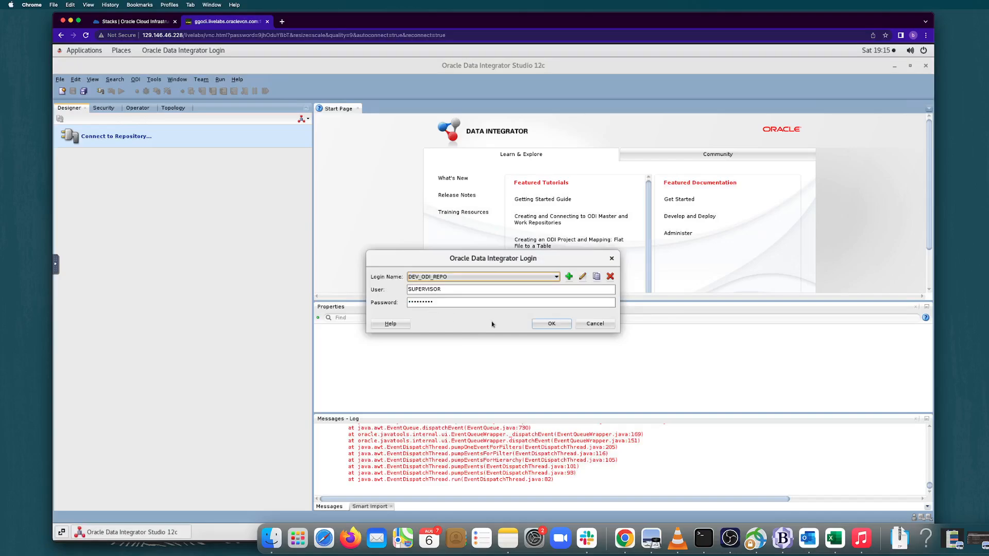
pyautogui.click(549, 323)
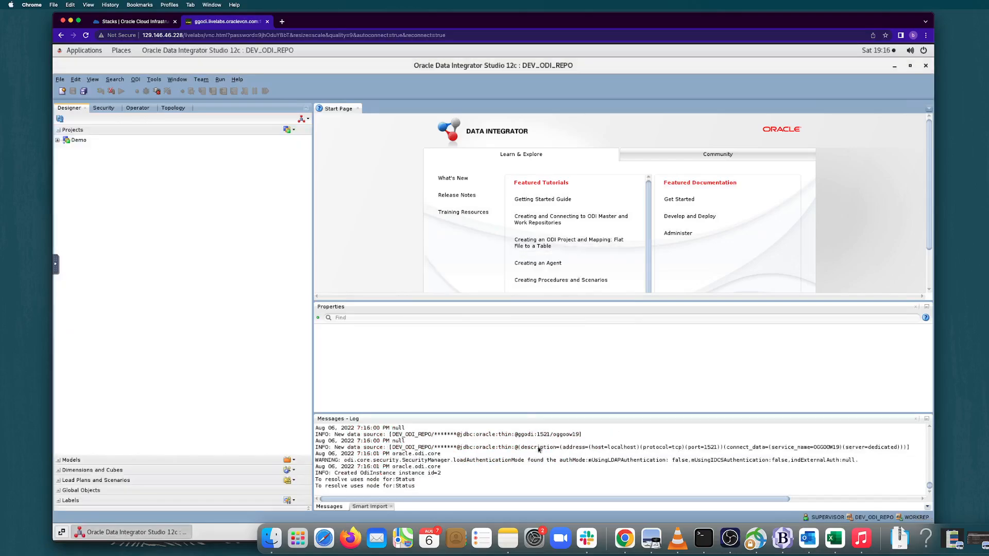
# Find the DEMOMAPONE_Physical_SESS session among the completed executions in Operator and select it.
pyautogui.click(134, 108)
pyautogui.click(66, 173)
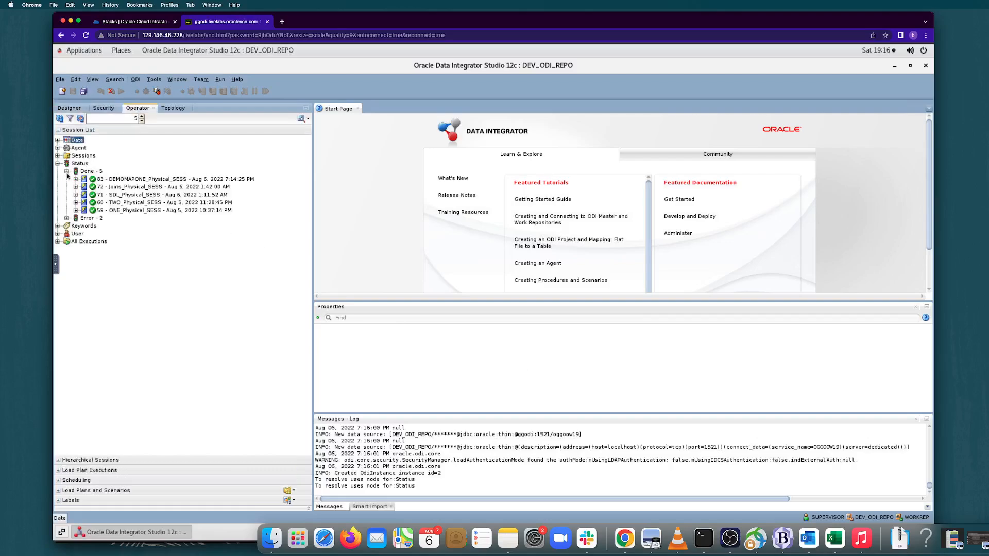
pyautogui.click(145, 179)
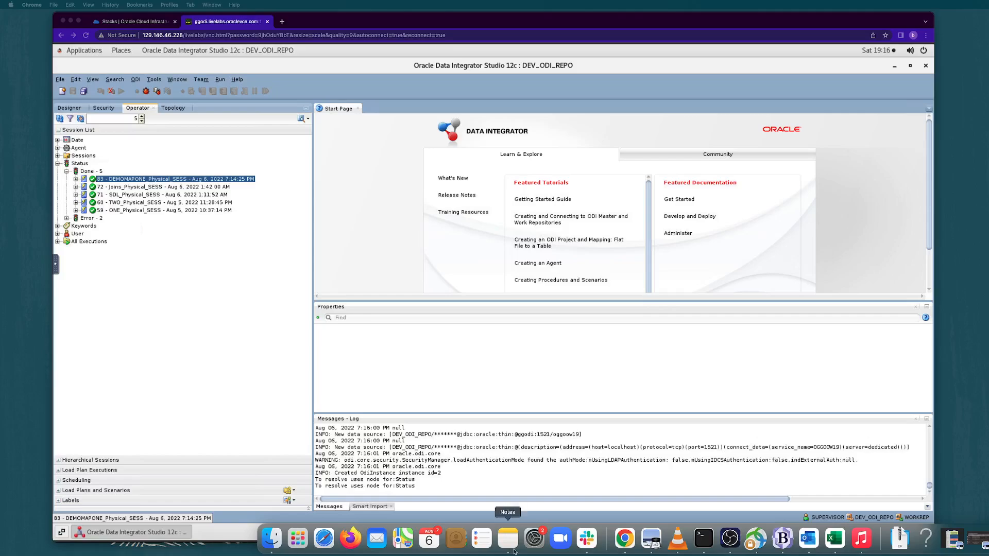
# Create a mapping named DEMOMAPTWO, without an empty dataset, in the Demo project's Sales Administration folder.
pyautogui.click(65, 109)
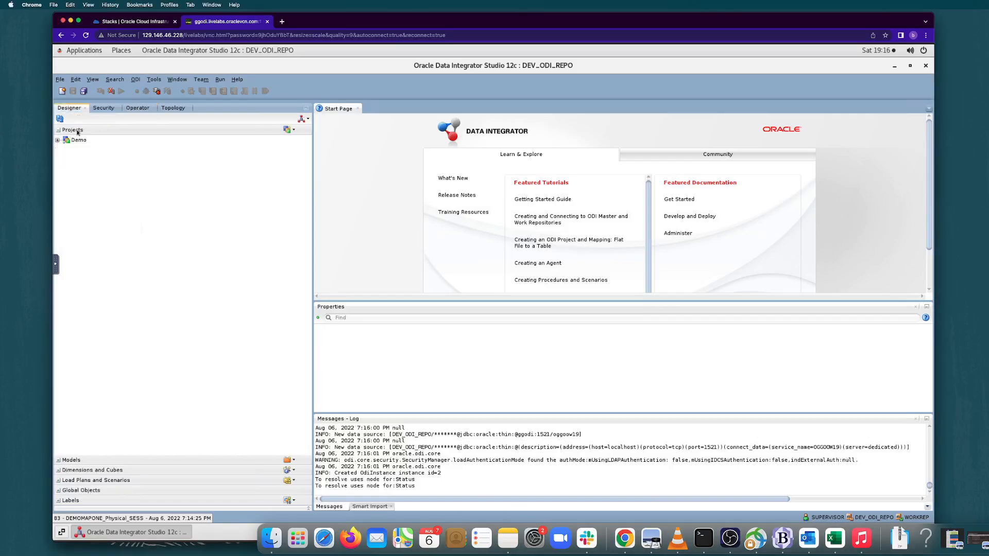
pyautogui.click(58, 140)
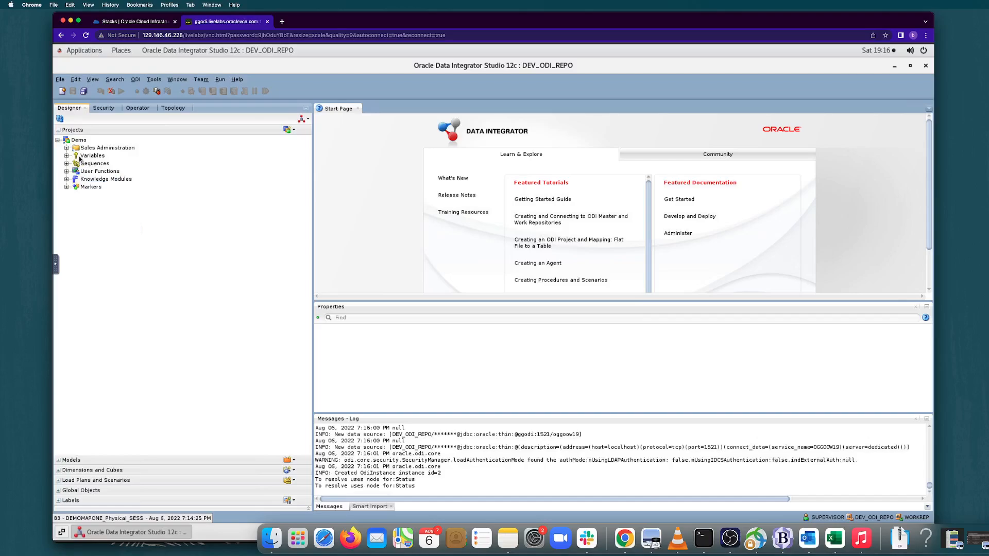
pyautogui.click(66, 149)
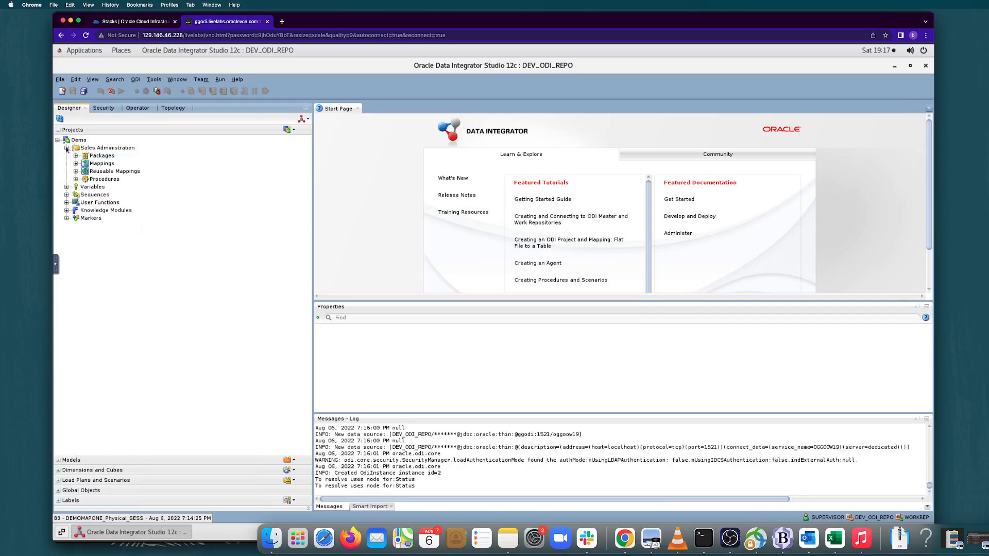
pyautogui.rightClick(109, 164)
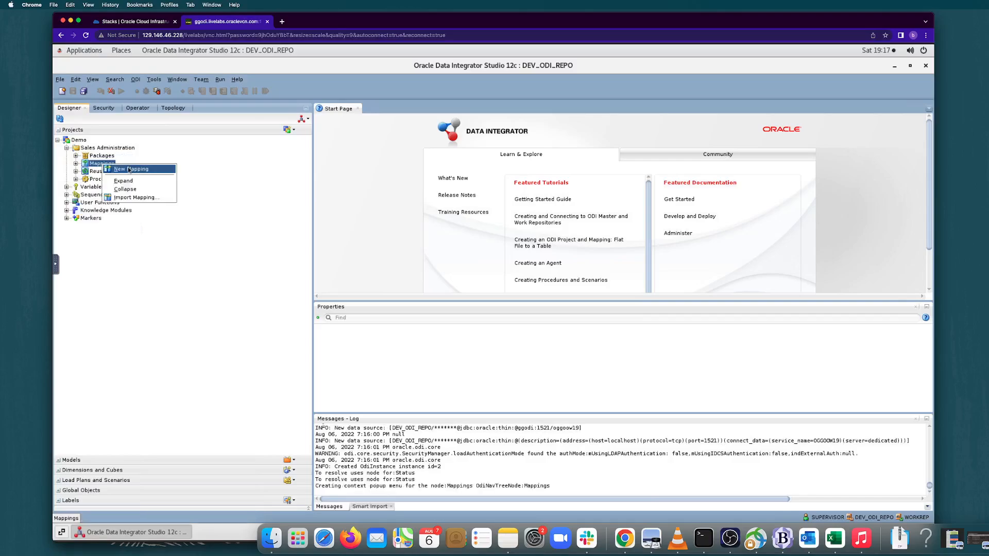
pyautogui.click(129, 169)
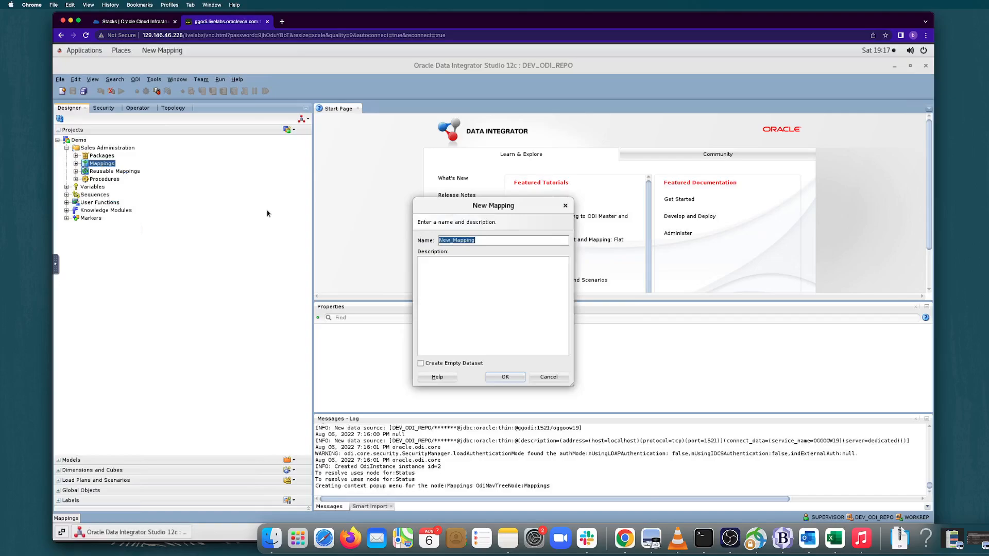
pyautogui.press('BackSpace')
pyautogui.write('DEMOMAPTWO')
pyautogui.click(501, 378)
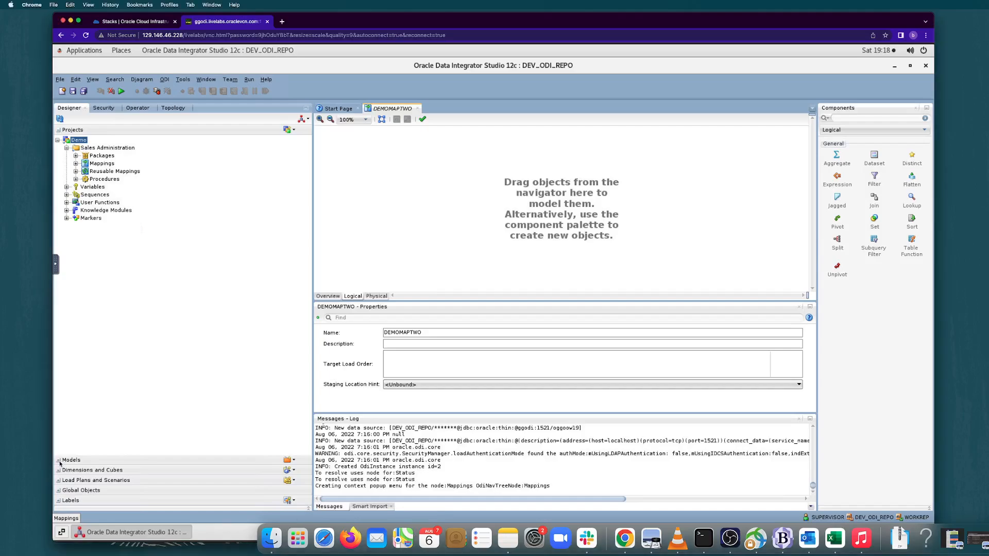
# Add the SRC_PRODUCT datastore from ODI_DEMO's Orders Application model to the DEMOMAPTWO logical diagram.
pyautogui.click(60, 463)
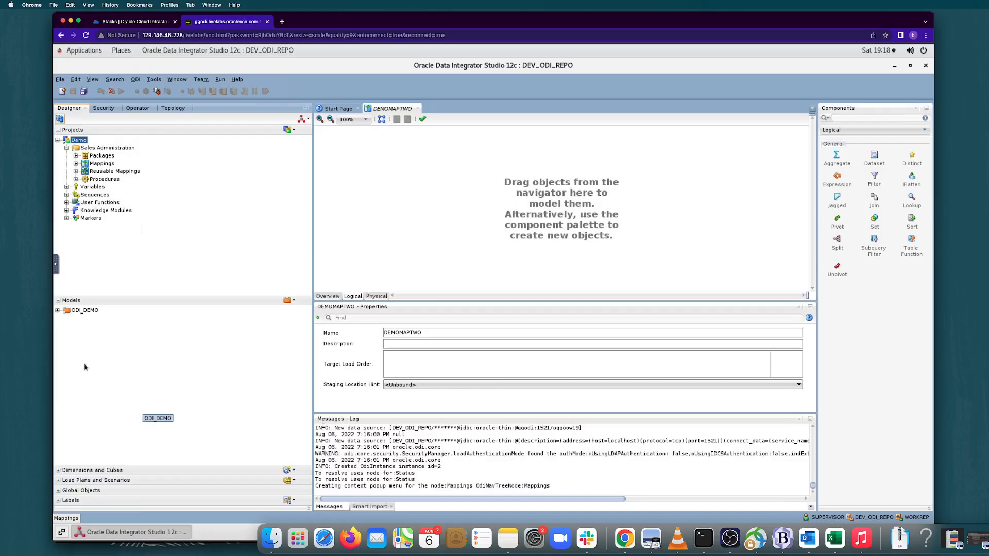
pyautogui.click(57, 311)
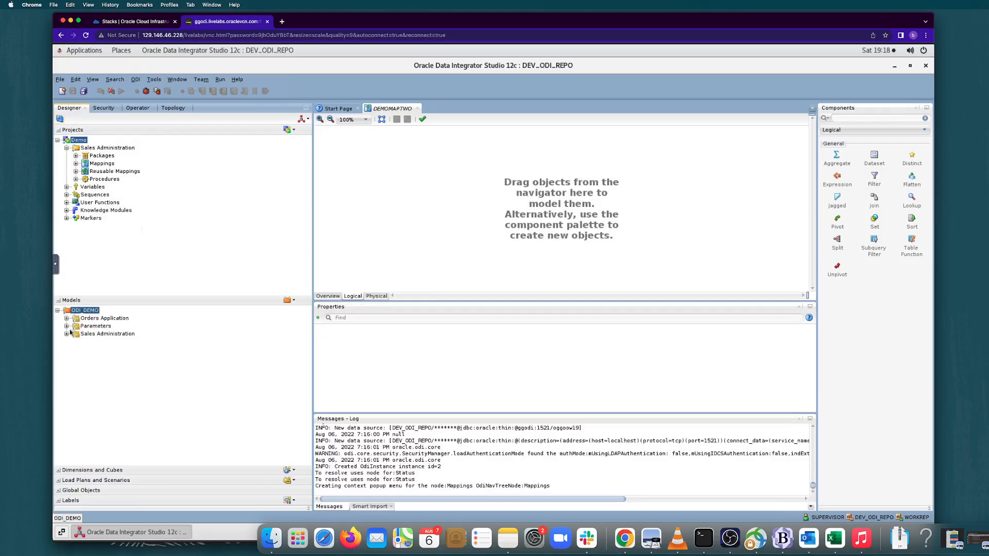
pyautogui.click(66, 319)
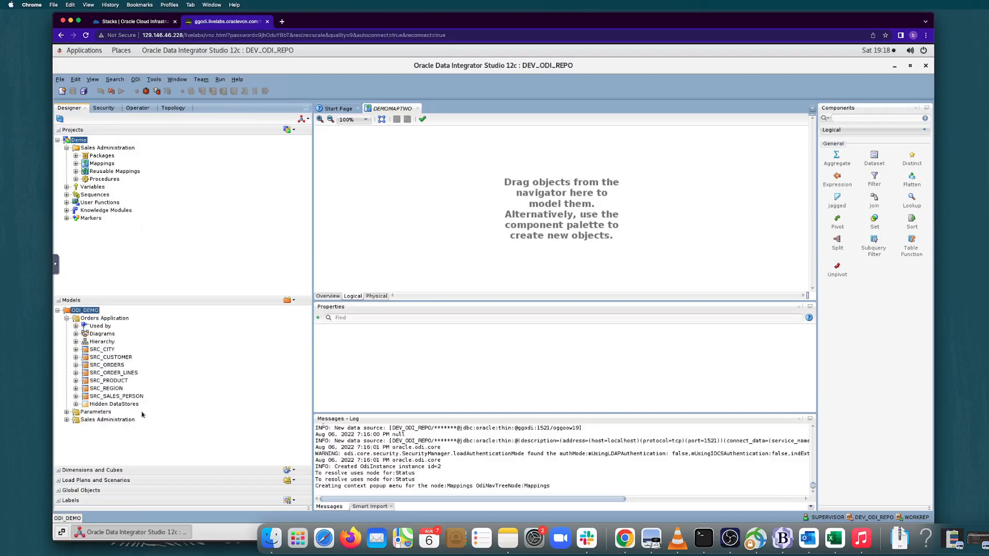
pyautogui.click(124, 382)
pyautogui.moveTo(124, 383); pyautogui.dragTo(362, 175)
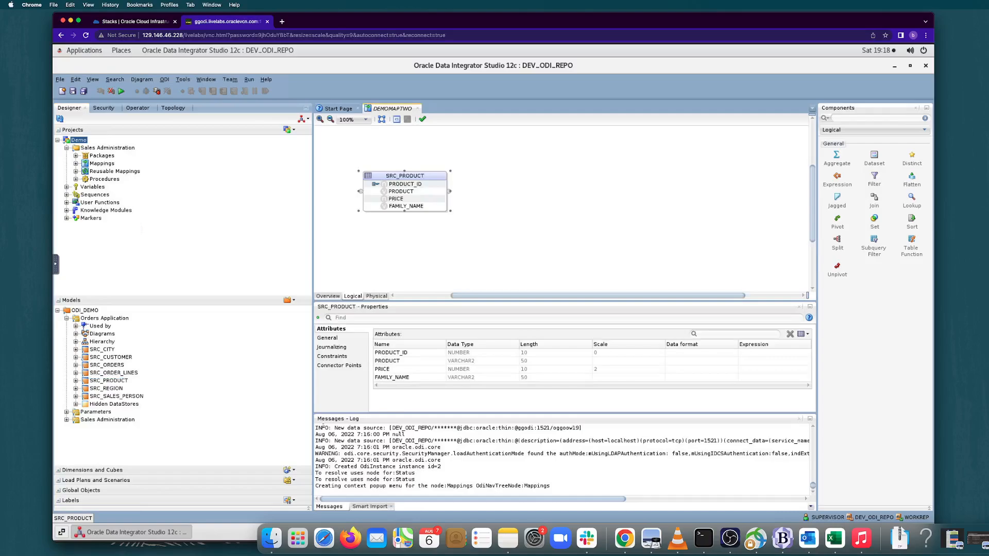
# Add the TRG_PROD_FAMILY and TRG_PRODUCT datastores from the Sales Administration model to the DEMOMAPTWO diagram.
pyautogui.doubleClick(67, 420)
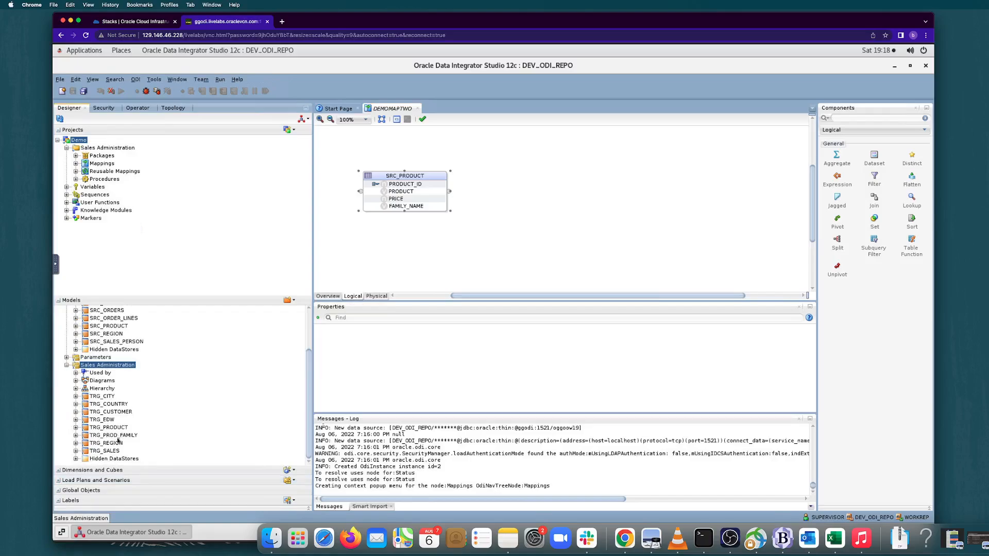
pyautogui.click(116, 435)
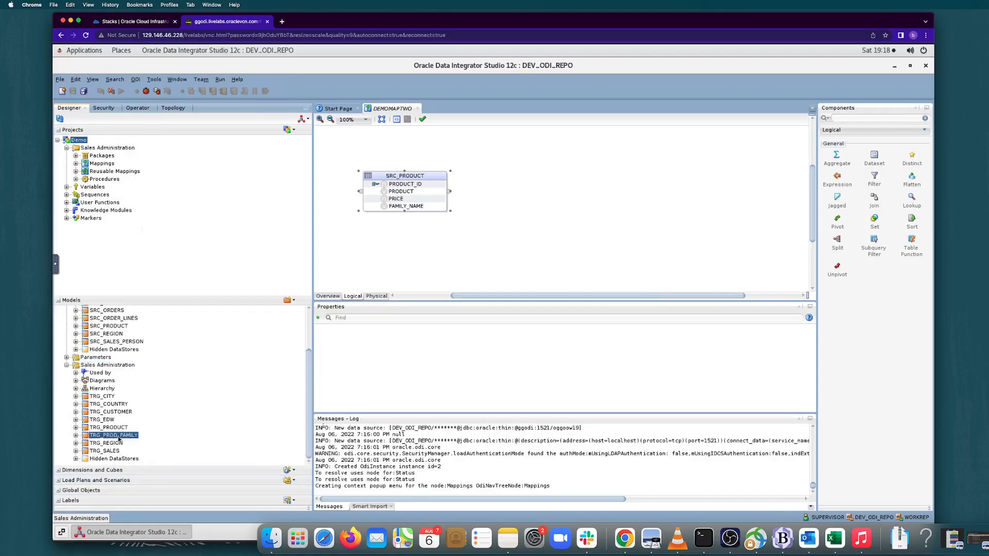
pyautogui.moveTo(489, 203); pyautogui.dragTo(523, 191)
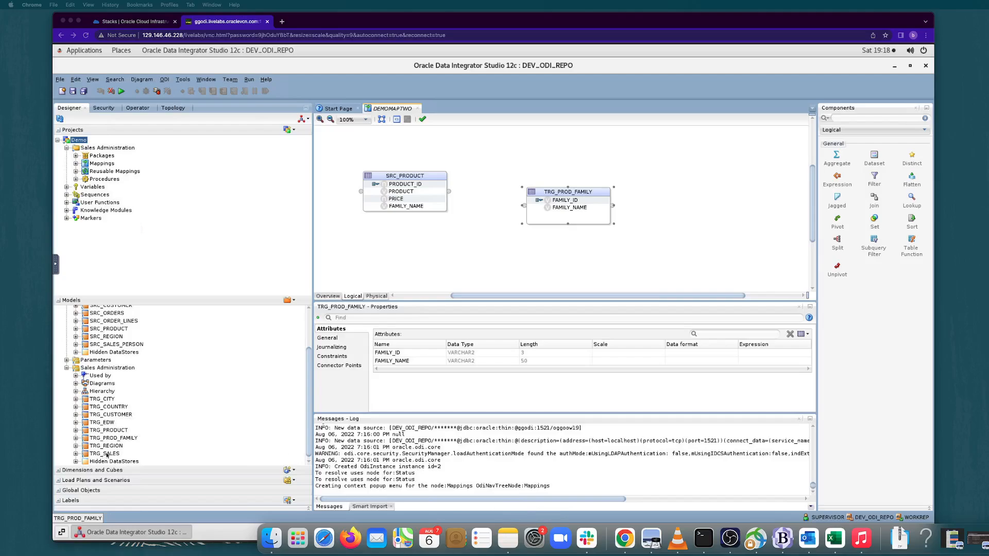
pyautogui.moveTo(123, 432); pyautogui.dragTo(708, 177)
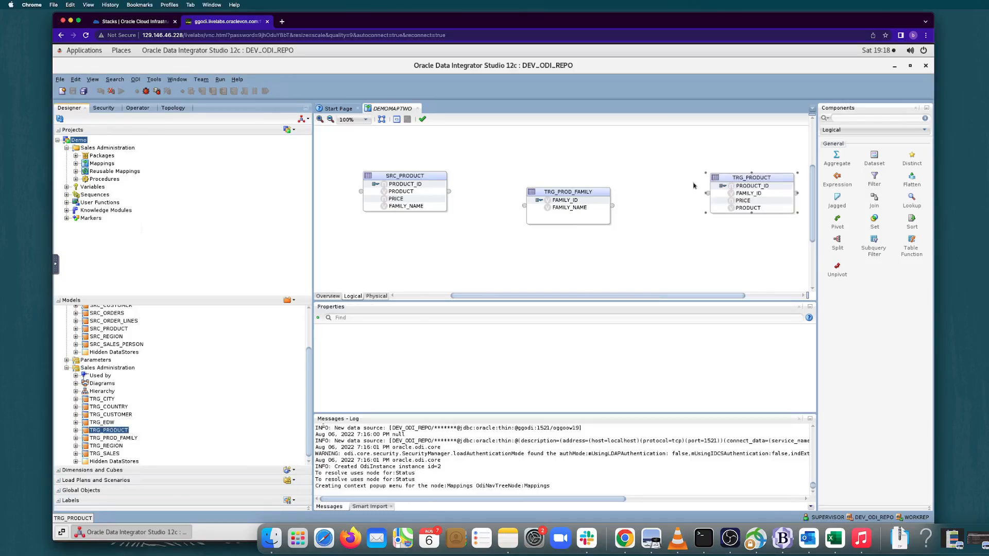
# Arrange the diagram with SRC_PRODUCT directly above TRG_PROD_FAMILY and TRG_PRODUCT to the right of both.
pyautogui.moveTo(420, 174); pyautogui.dragTo(423, 156)
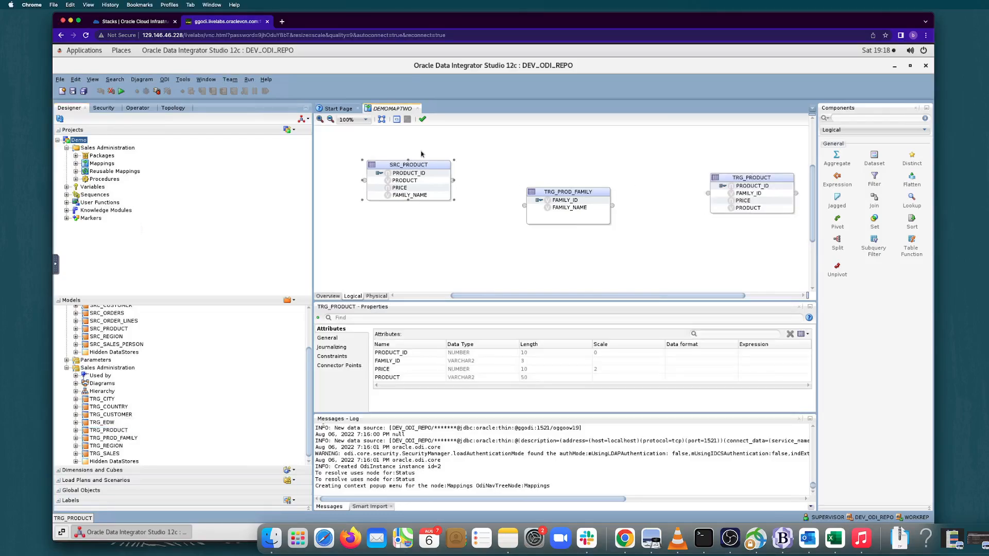
pyautogui.moveTo(567, 200); pyautogui.dragTo(408, 234)
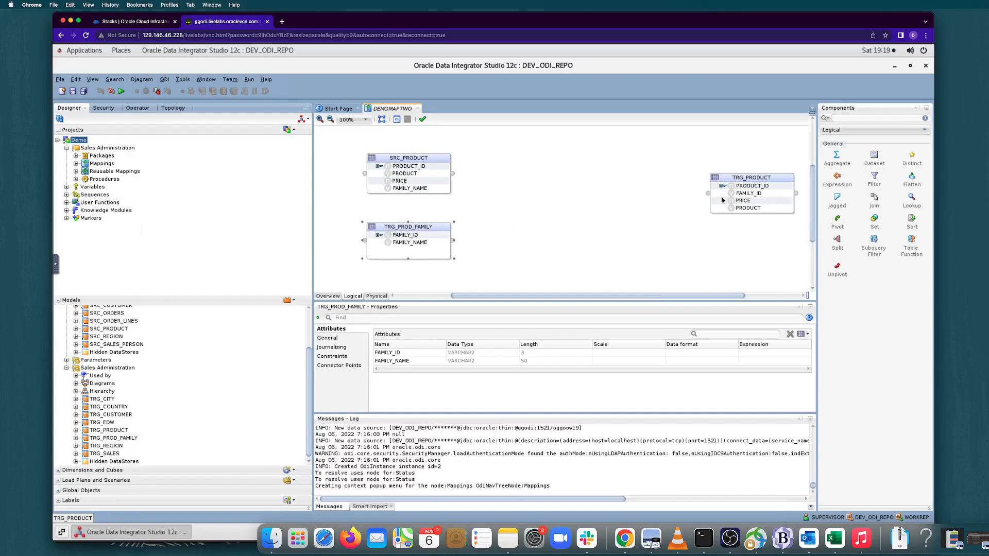
pyautogui.moveTo(722, 188); pyautogui.dragTo(656, 195)
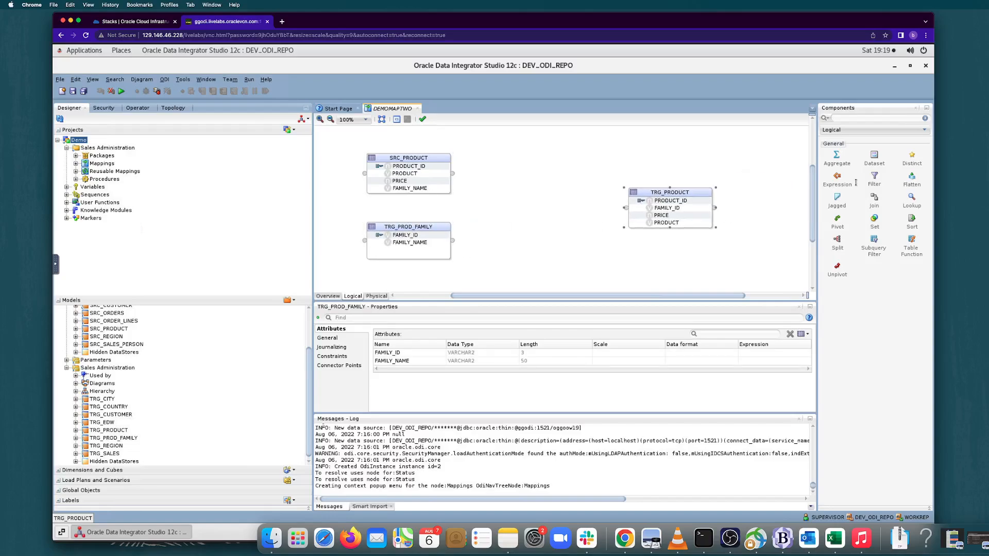
# Add Distinct and Join components between the source datastores and TRG_PRODUCT, spacing them out with JOIN before DISTINCT_.
pyautogui.moveTo(911, 157); pyautogui.dragTo(557, 201)
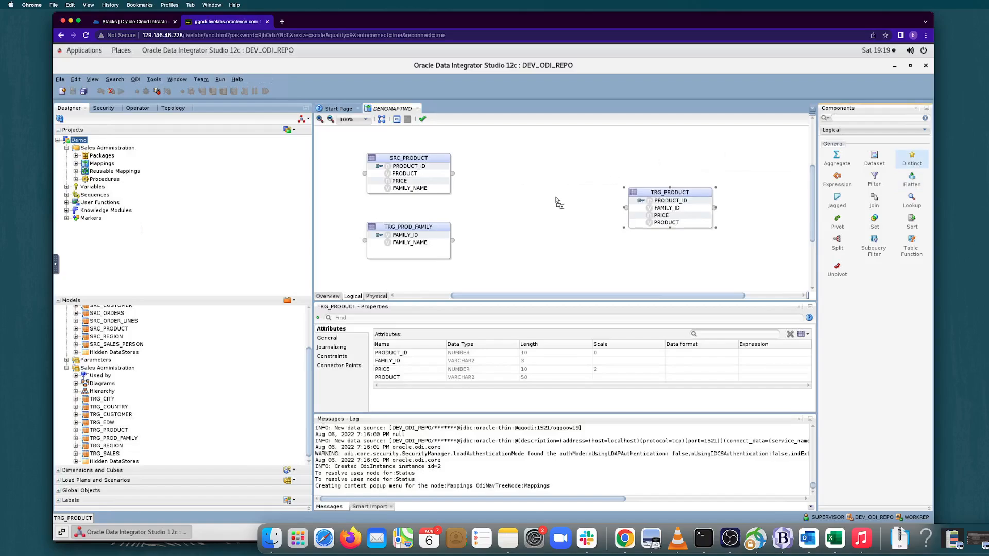
pyautogui.moveTo(874, 201); pyautogui.dragTo(499, 214)
pyautogui.moveTo(567, 205); pyautogui.dragTo(556, 186)
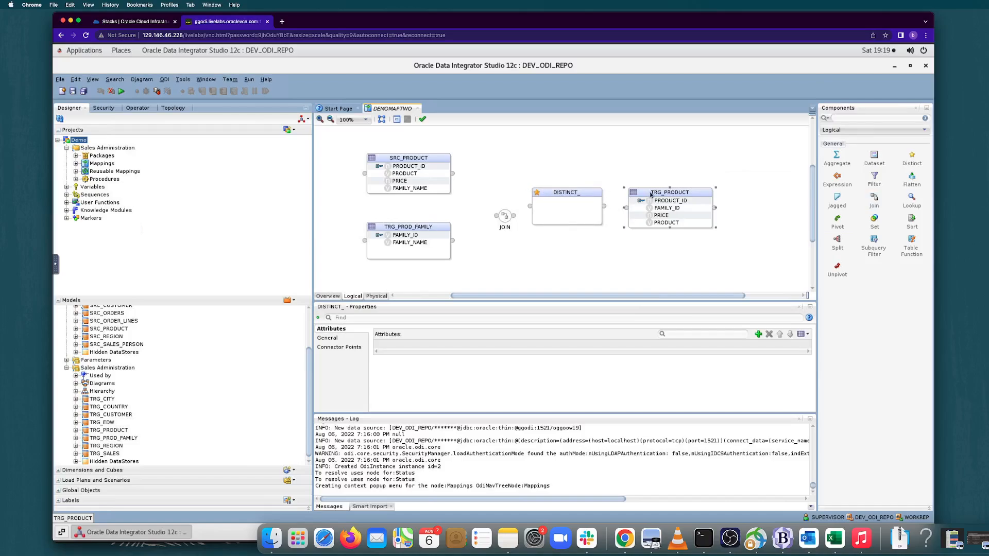
pyautogui.moveTo(653, 194); pyautogui.dragTo(698, 191)
pyautogui.moveTo(563, 193); pyautogui.dragTo(584, 193)
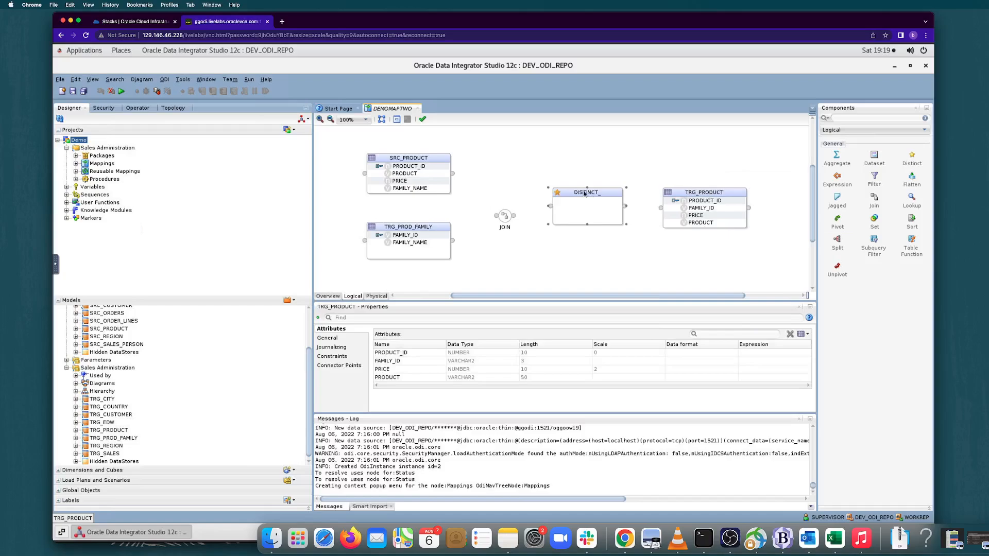
pyautogui.click(554, 166)
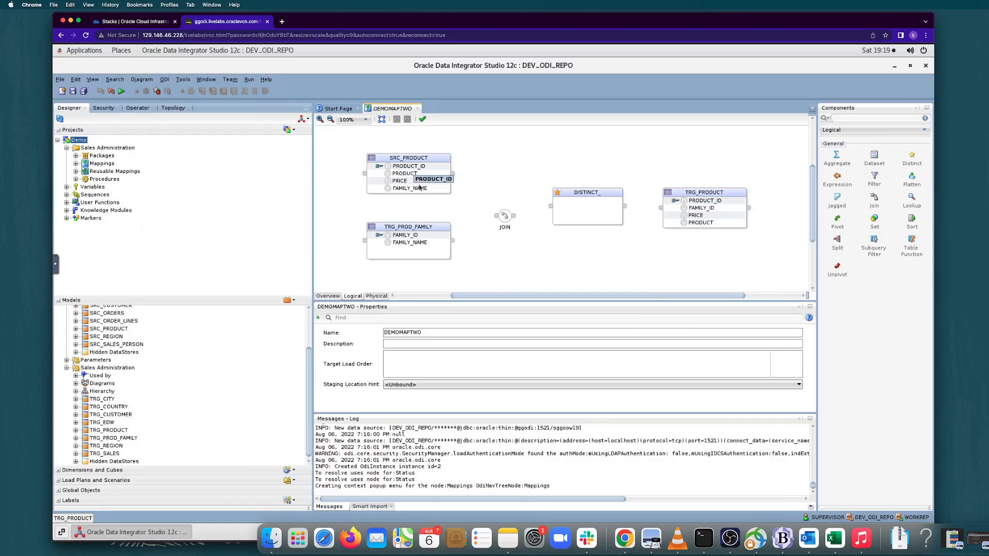
# Join SRC_PRODUCT and TRG_PROD_FAMILY on their FAMILY_NAME attributes through the JOIN component.
pyautogui.click(418, 181)
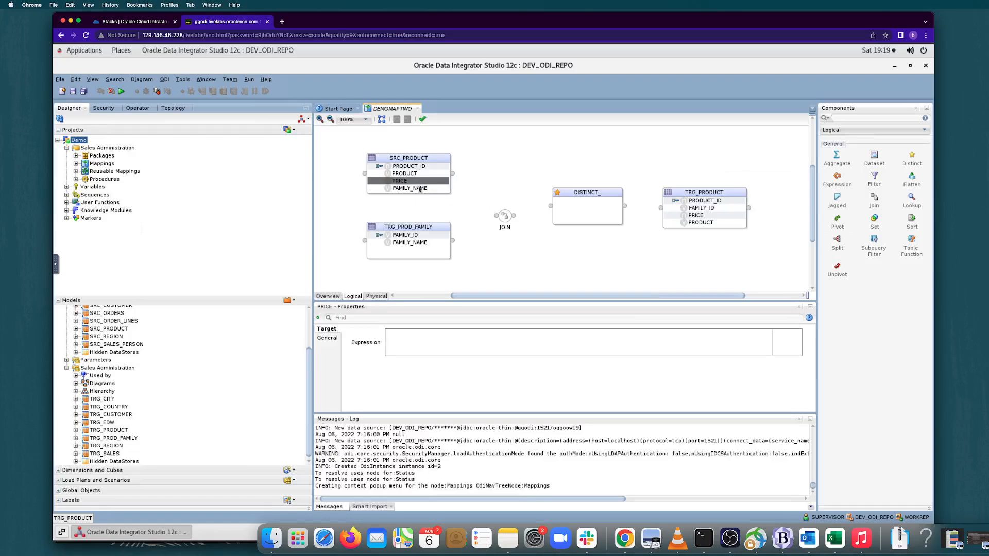
pyautogui.click(420, 188)
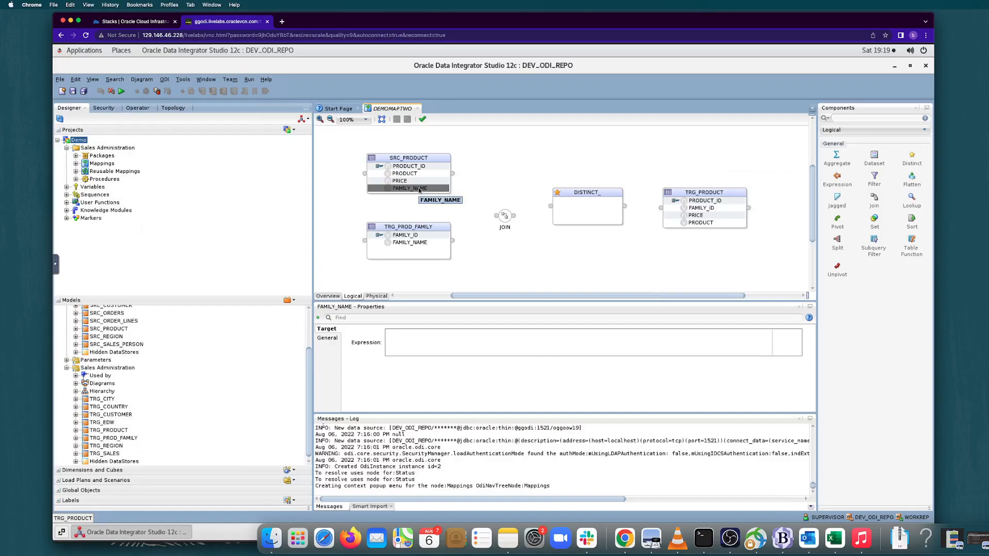
pyautogui.moveTo(419, 189); pyautogui.dragTo(502, 219)
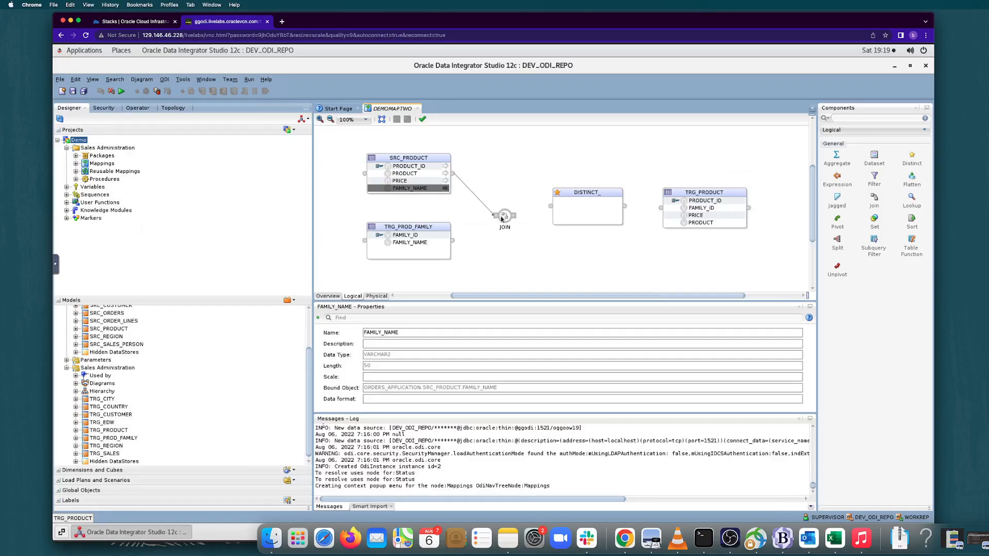
pyautogui.click(433, 244)
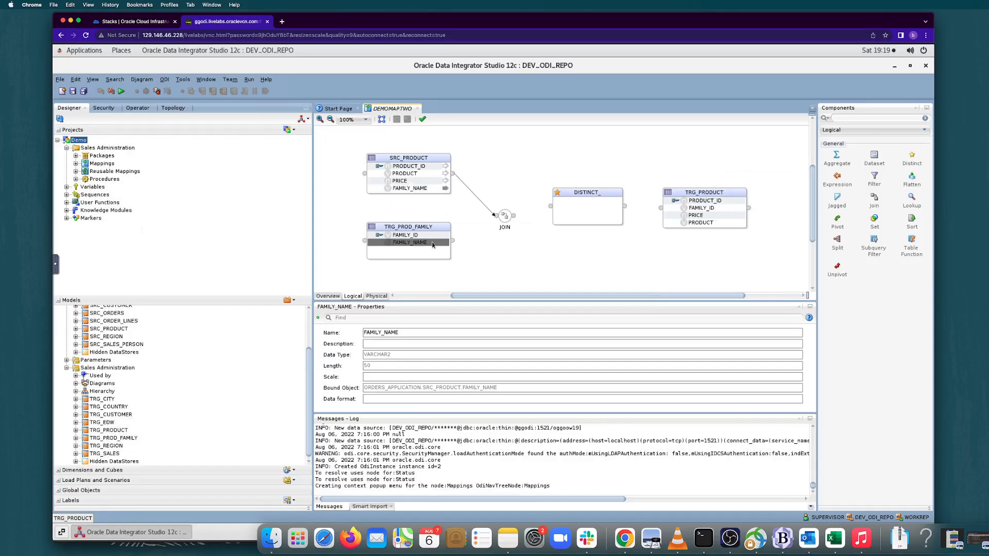
pyautogui.moveTo(433, 244); pyautogui.dragTo(504, 219)
# Connect JOIN to DISTINCT_ and DISTINCT_ to TRG_PRODUCT, auto-mapping attributes by name and creating missing ones on DISTINCT_.
pyautogui.moveTo(515, 218); pyautogui.dragTo(551, 206)
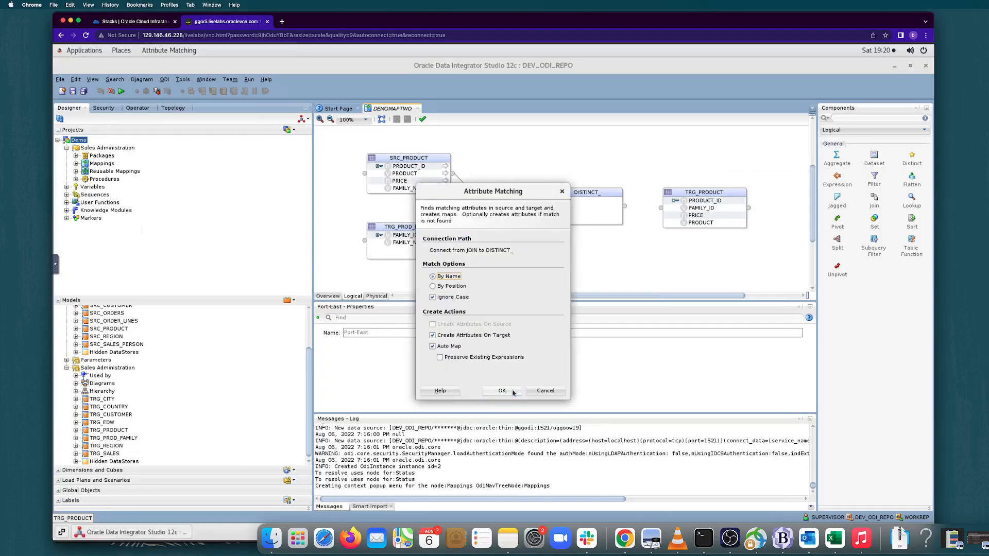
pyautogui.click(513, 392)
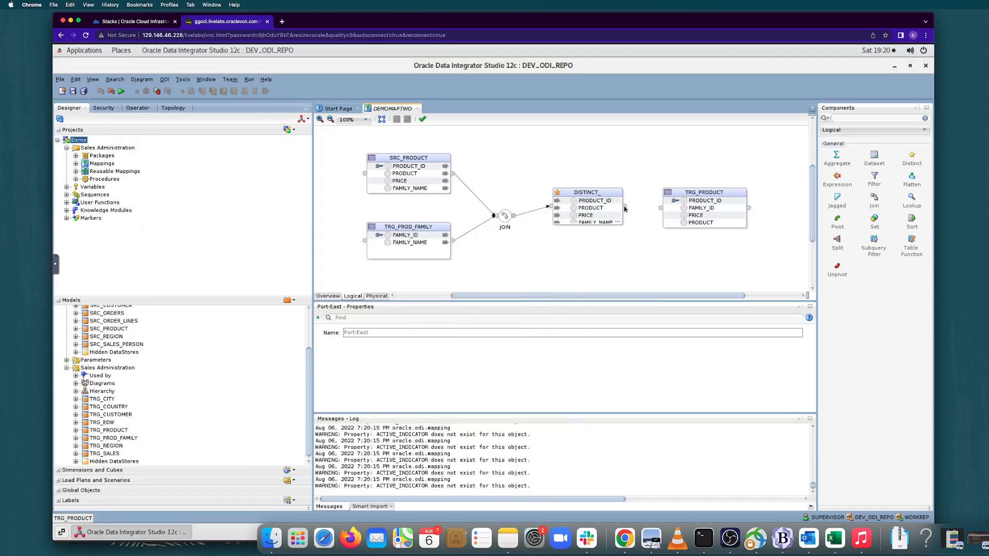
pyautogui.moveTo(625, 207); pyautogui.dragTo(660, 209)
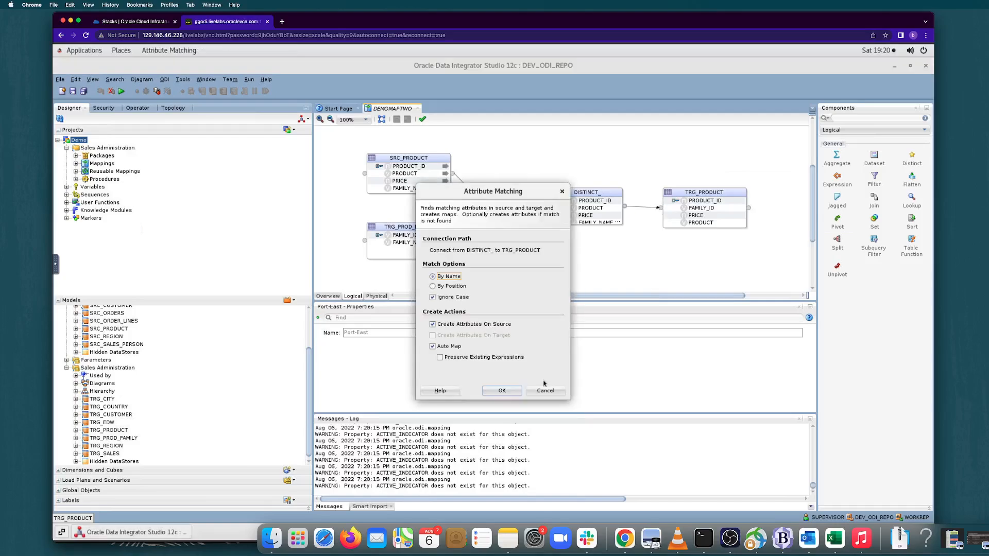
pyautogui.click(508, 391)
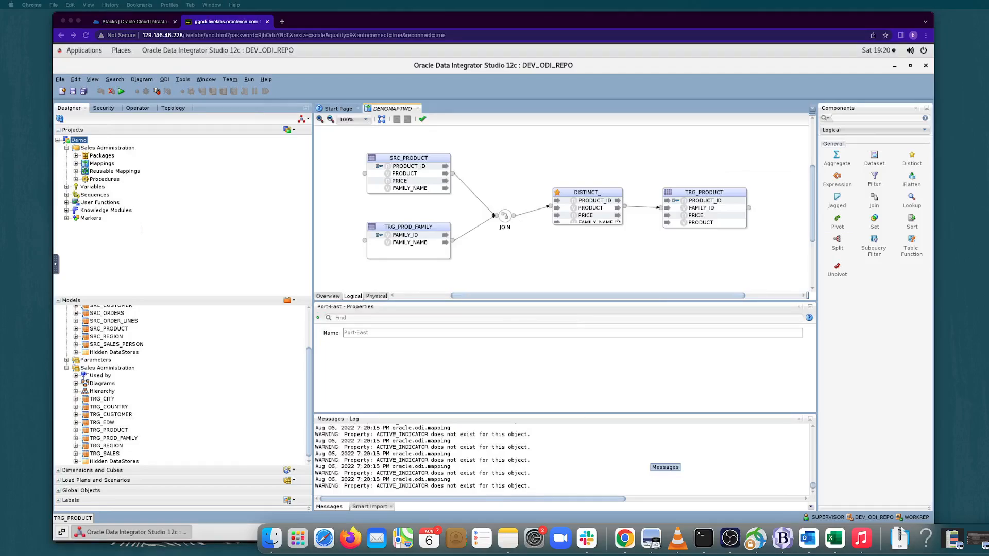
# Examine the join condition and join type of the JOIN component.
pyautogui.click(505, 217)
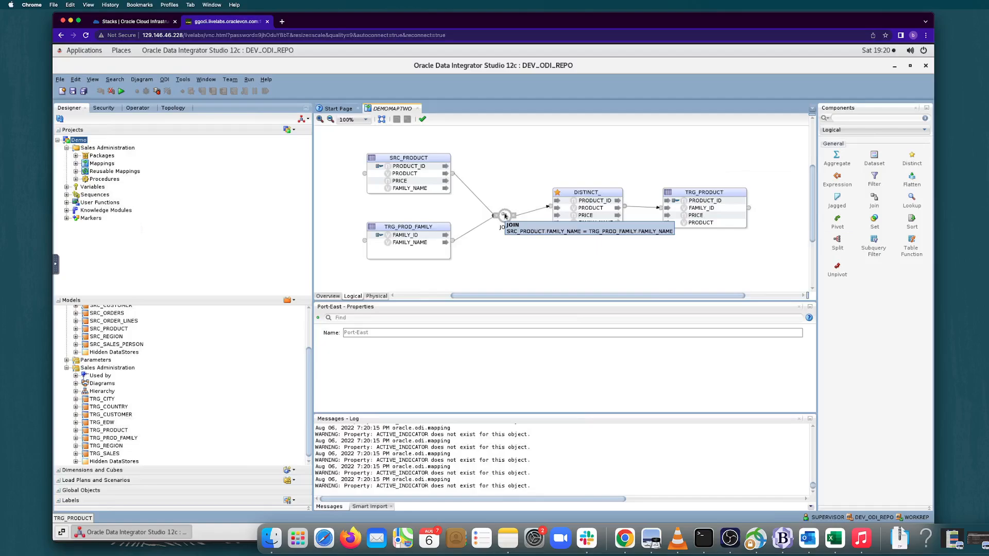
pyautogui.click(504, 216)
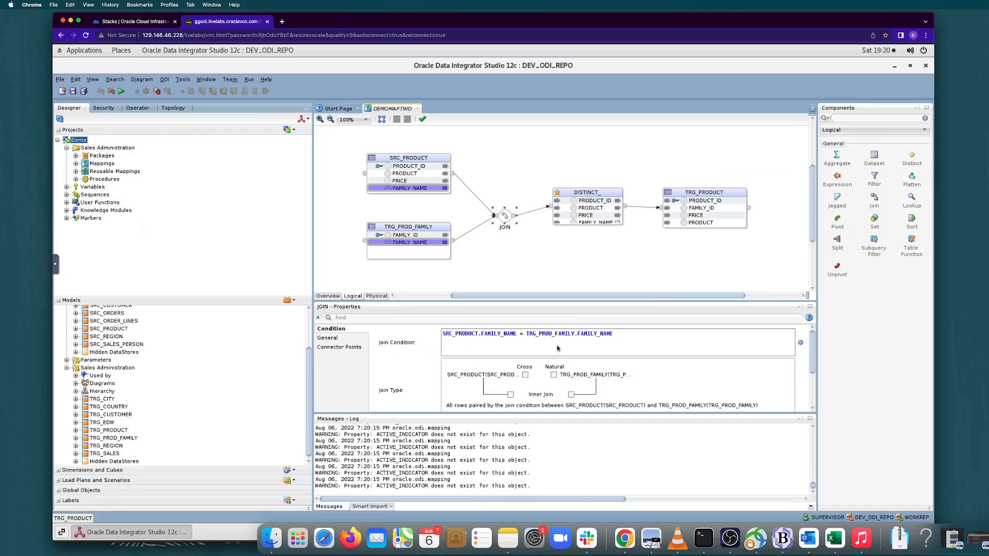
pyautogui.click(619, 335)
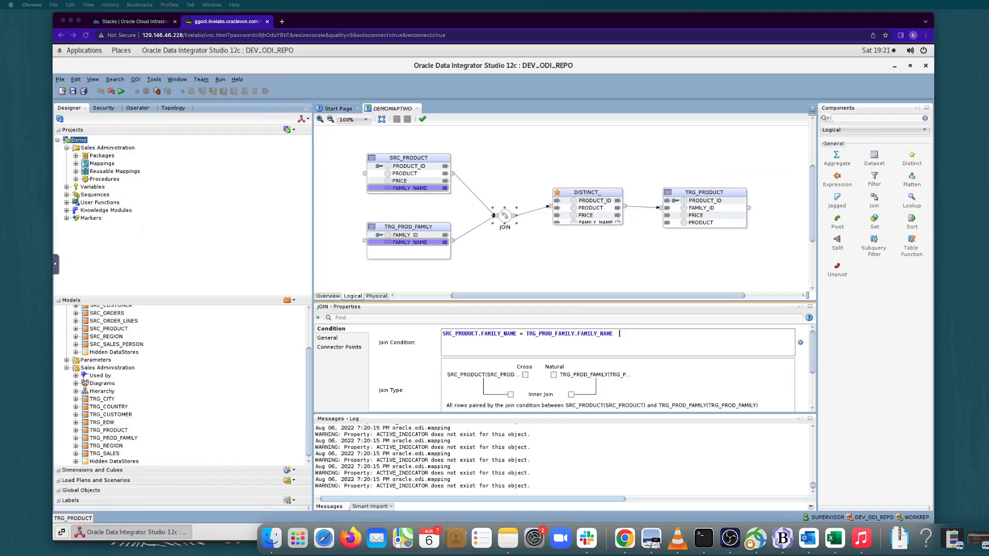
# Select Control Append as TRG_PRODUCT's integration type and save the mapping.
pyautogui.click(717, 191)
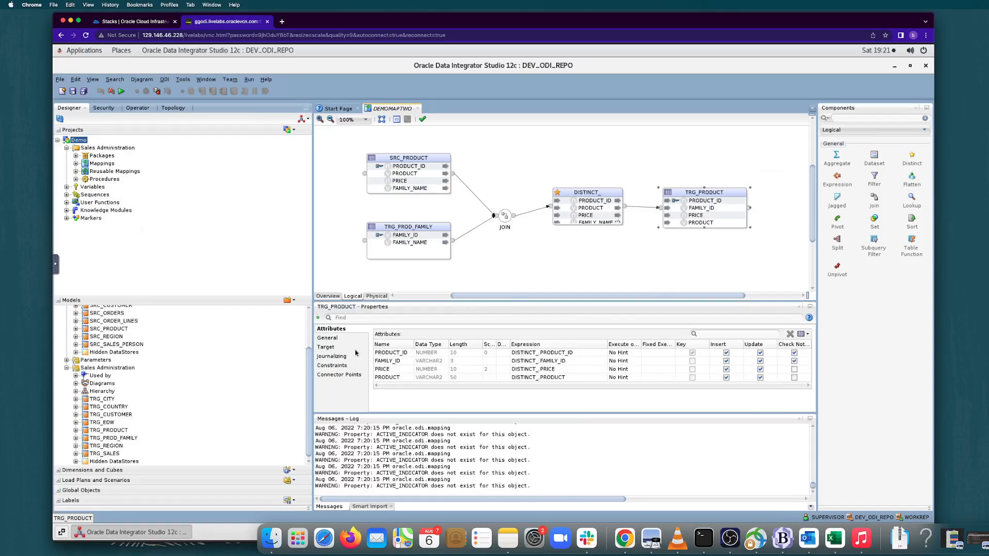
pyautogui.click(337, 346)
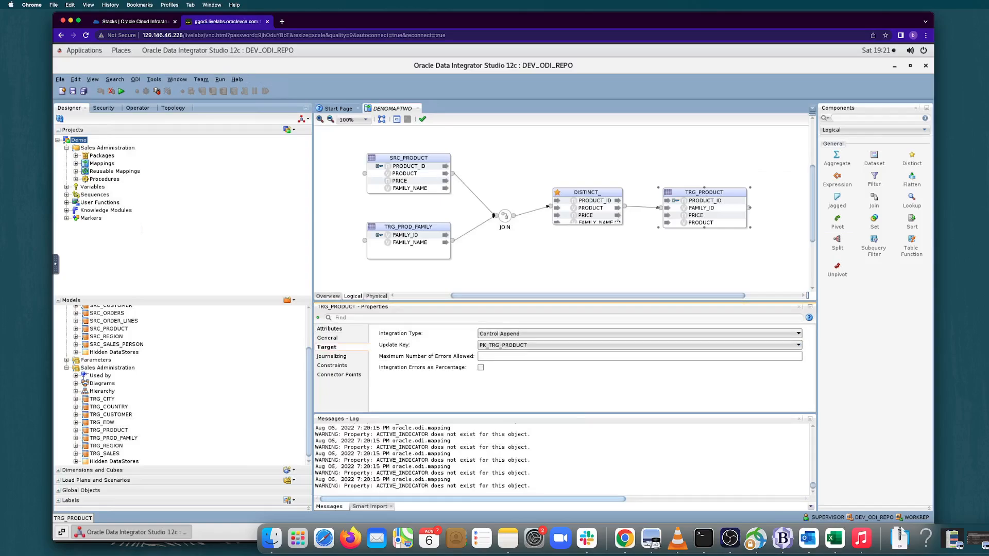
pyautogui.click(563, 335)
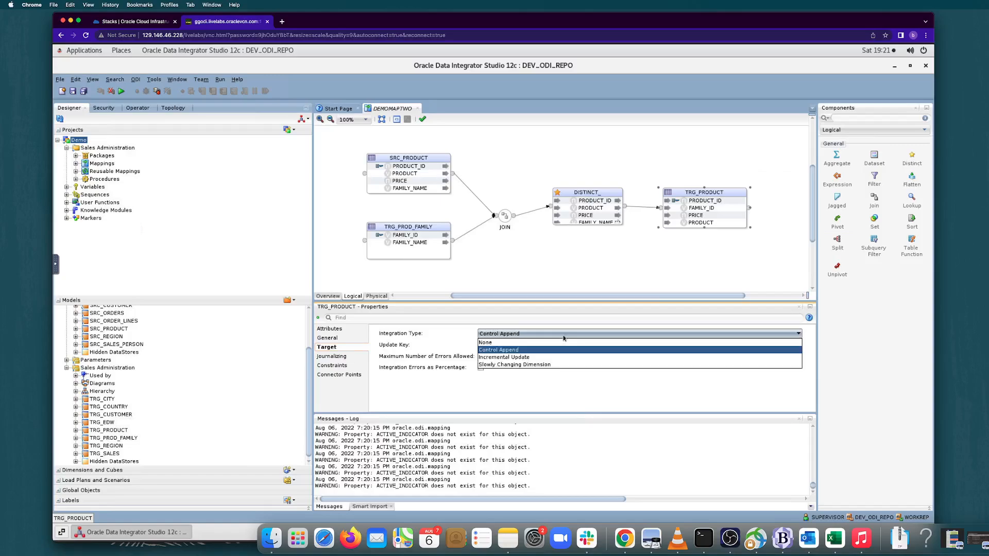
pyautogui.click(563, 350)
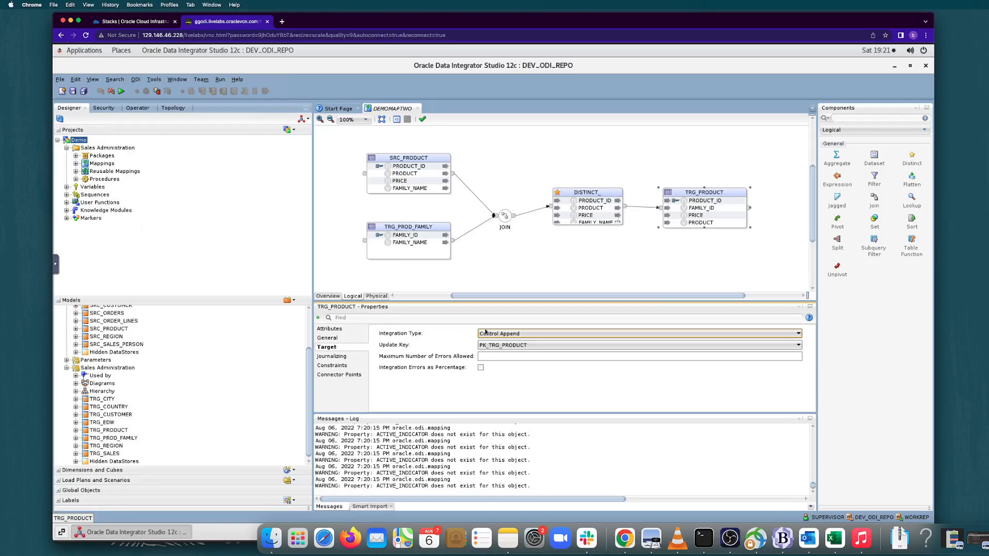
pyautogui.click(73, 92)
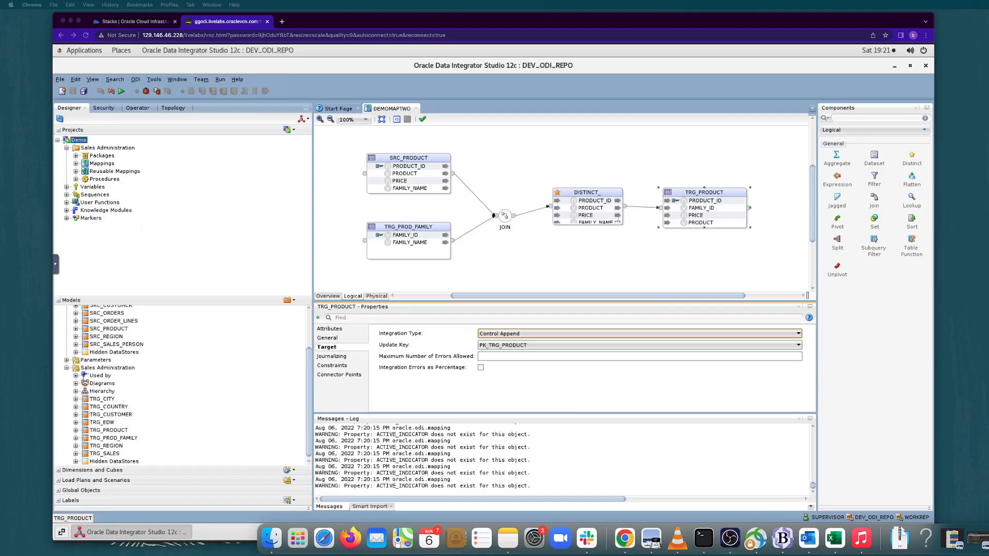
# In the physical design, set SRC_PRODUCT_AP's loading knowledge module to LKM SQL to SQL (Built-in).GLOBAL.
pyautogui.click(377, 296)
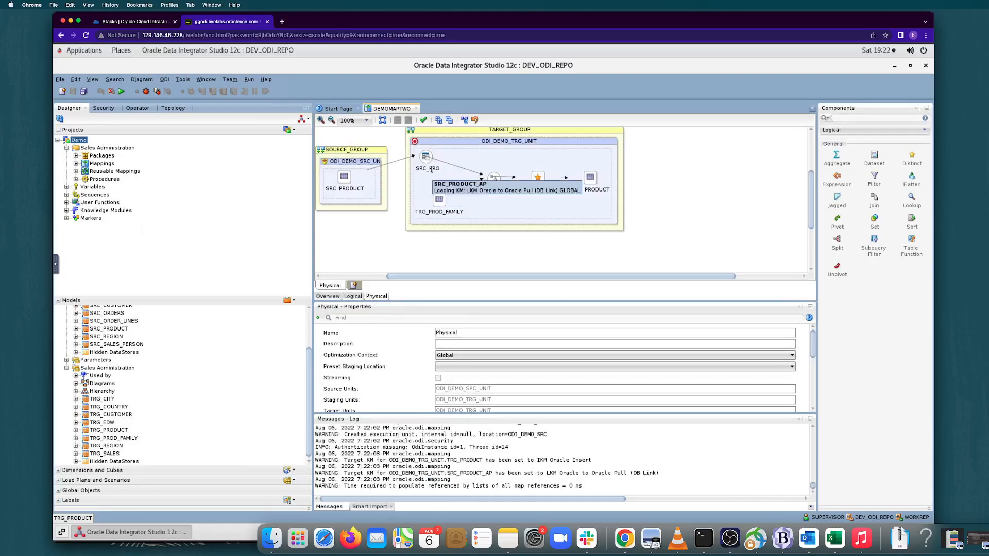
pyautogui.click(431, 169)
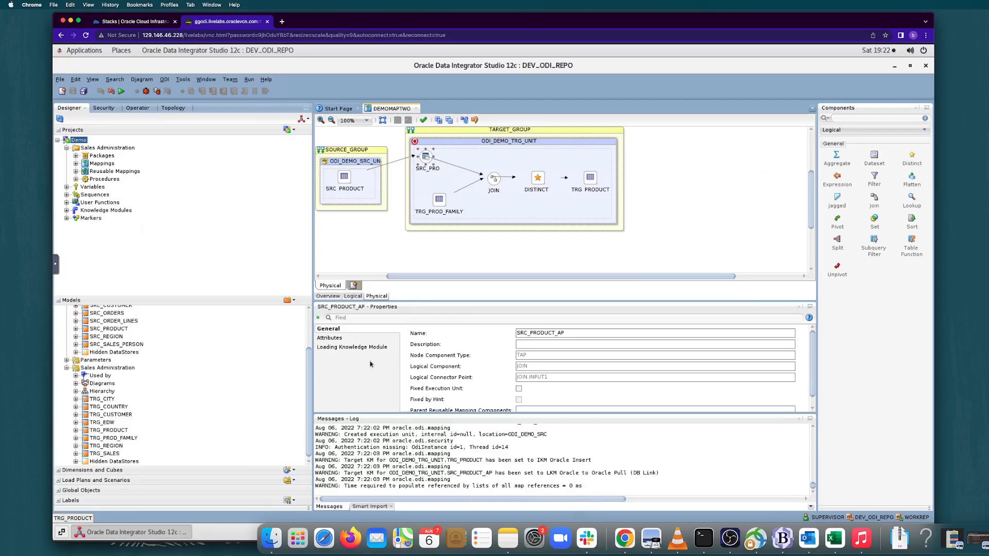
pyautogui.click(363, 338)
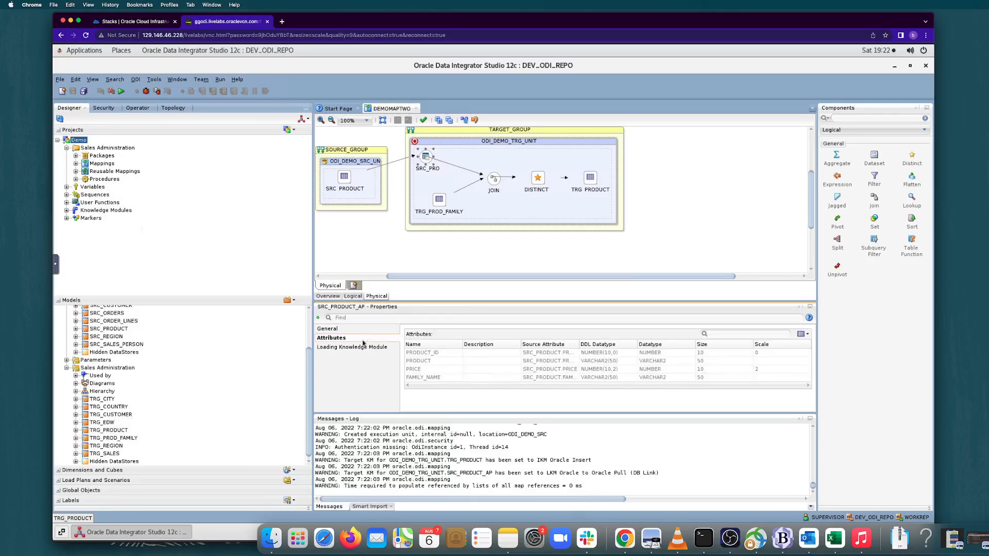
pyautogui.click(363, 347)
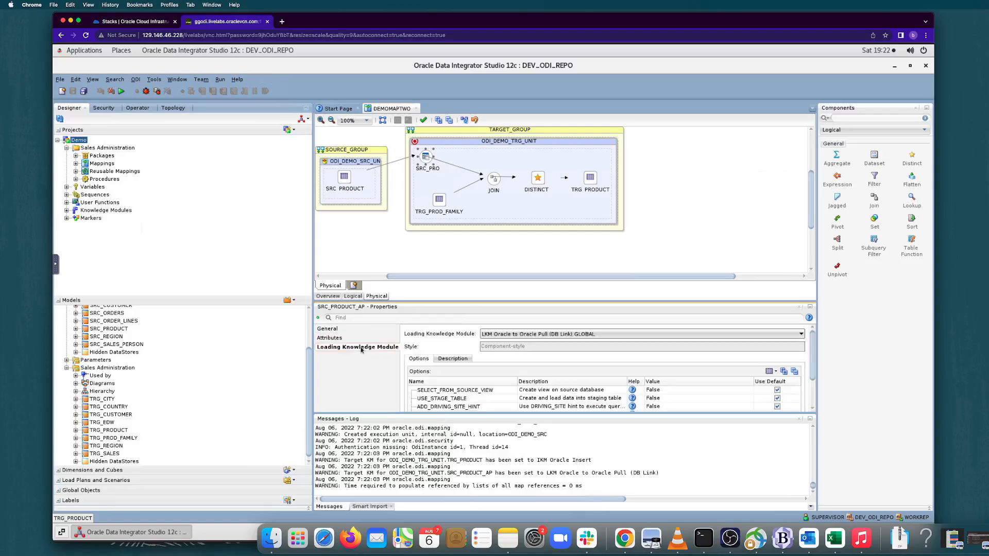
pyautogui.click(542, 335)
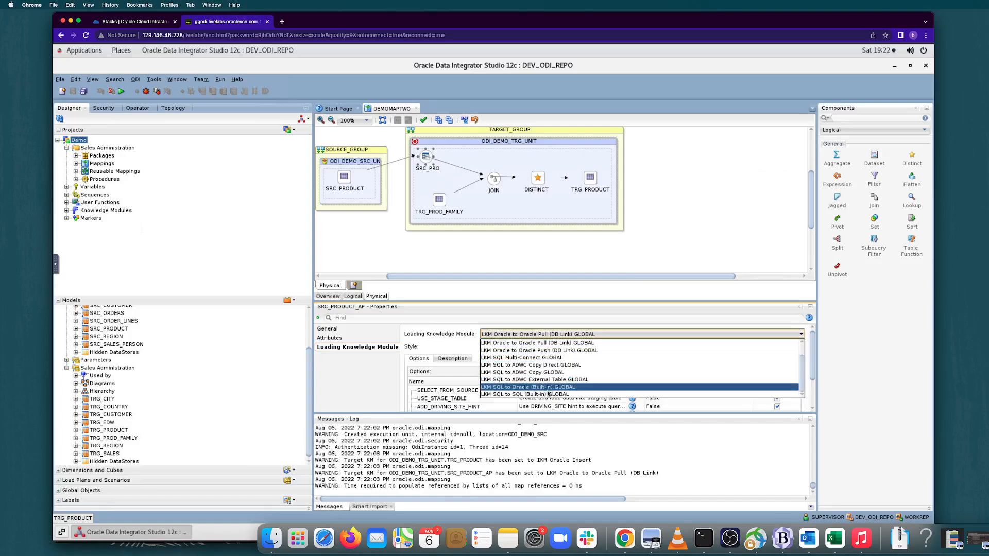
pyautogui.click(547, 395)
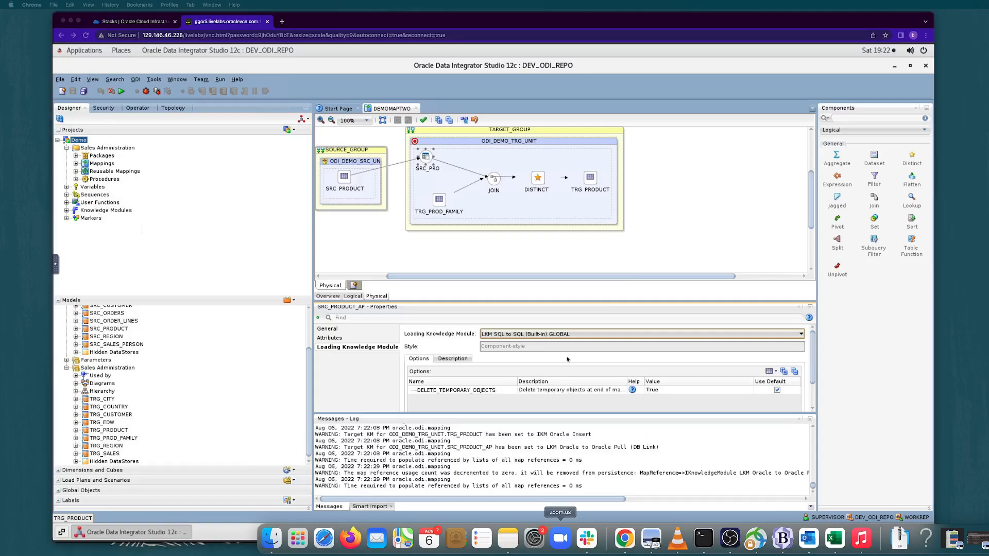
# Review the integration and check knowledge modules assigned to TRG_PRODUCT in the physical design.
pyautogui.click(587, 188)
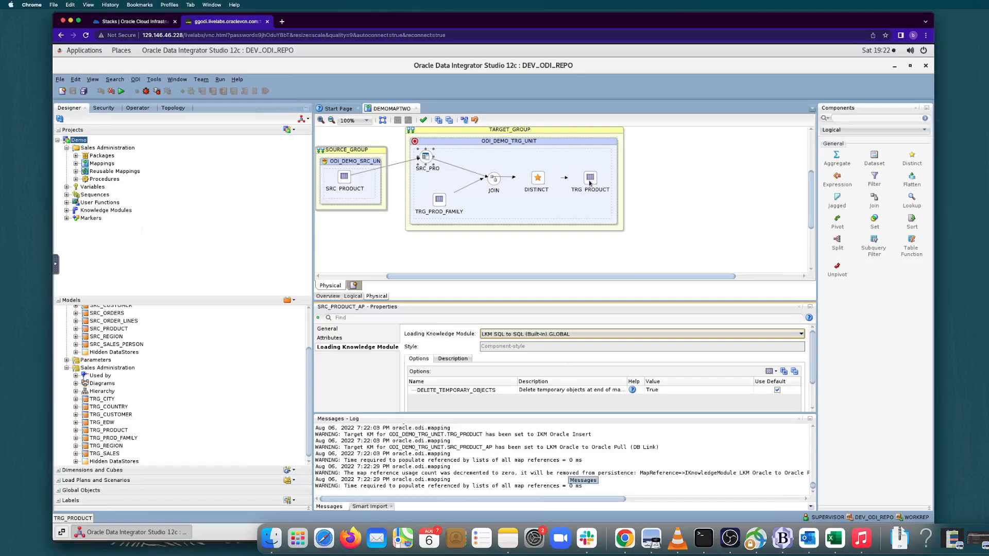
pyautogui.click(592, 179)
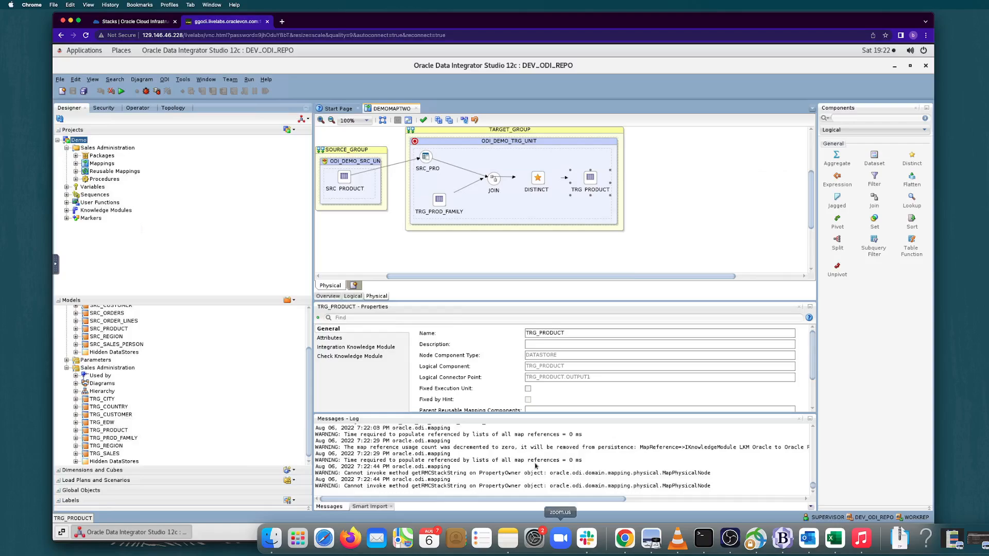
pyautogui.click(379, 348)
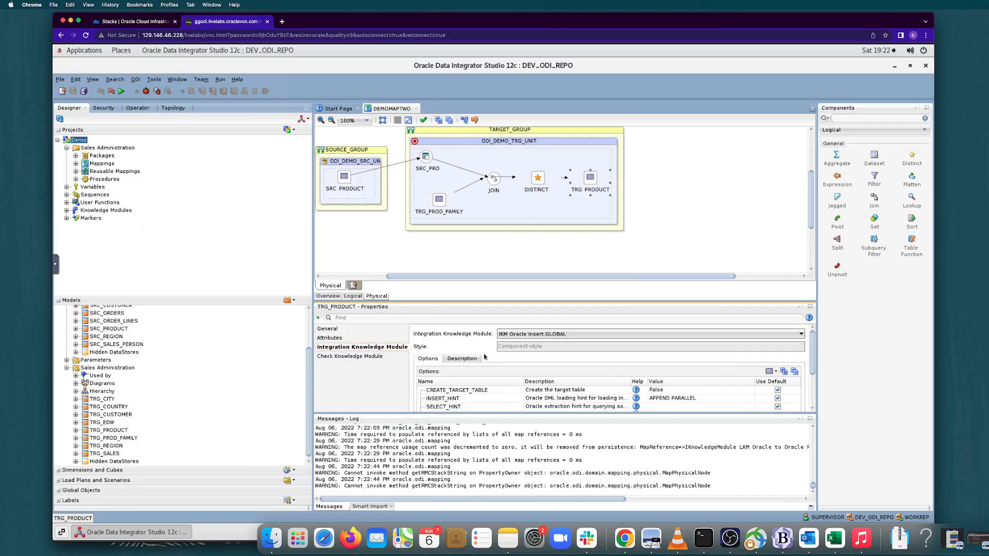
pyautogui.click(511, 339)
pyautogui.click(512, 338)
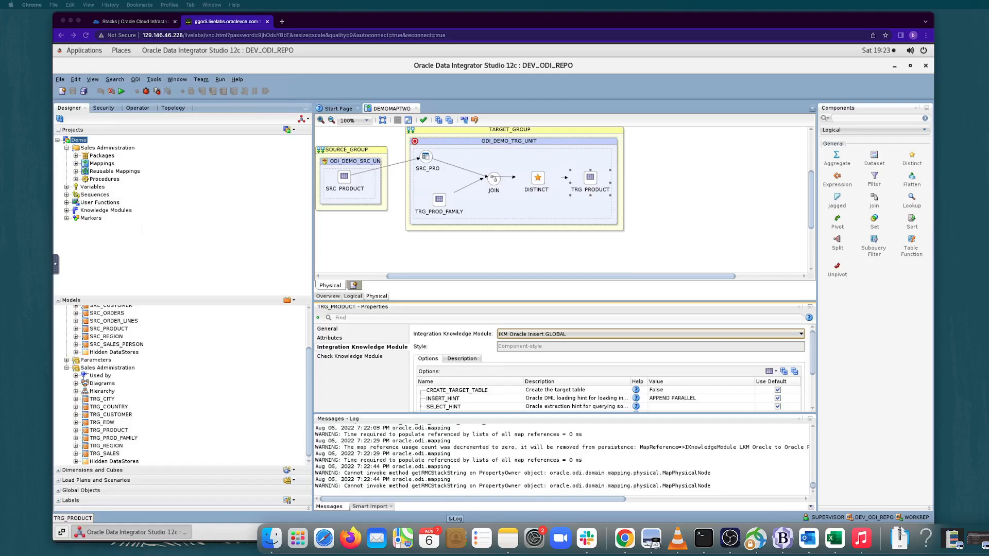
pyautogui.click(374, 358)
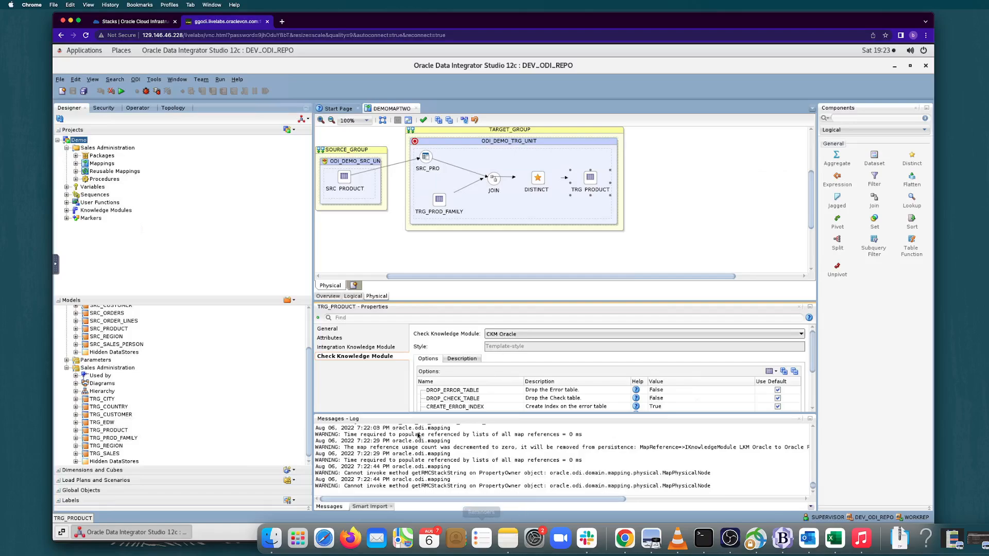
# Check TRG_PRODUCT's constraints in the logical design and look over the physical design again.
pyautogui.click(353, 296)
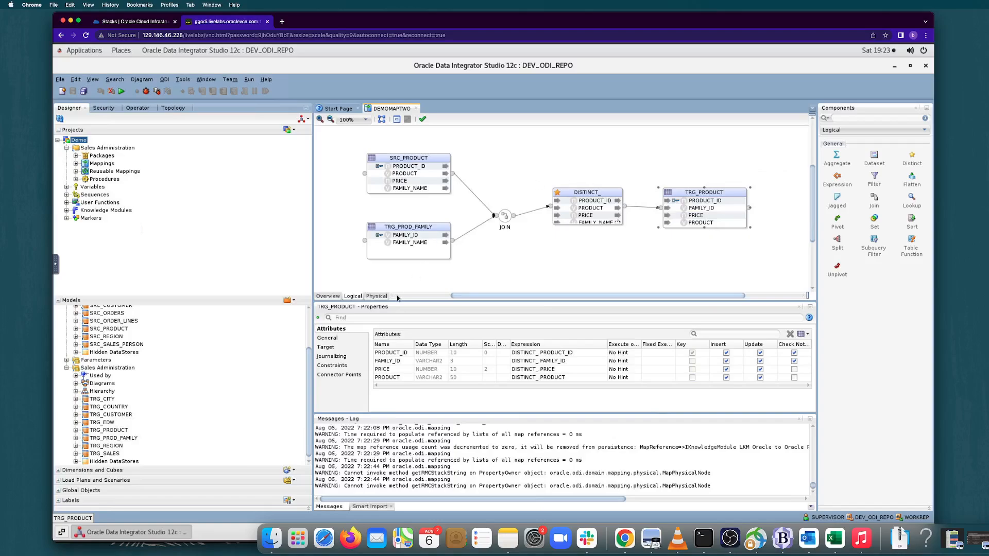
pyautogui.click(338, 367)
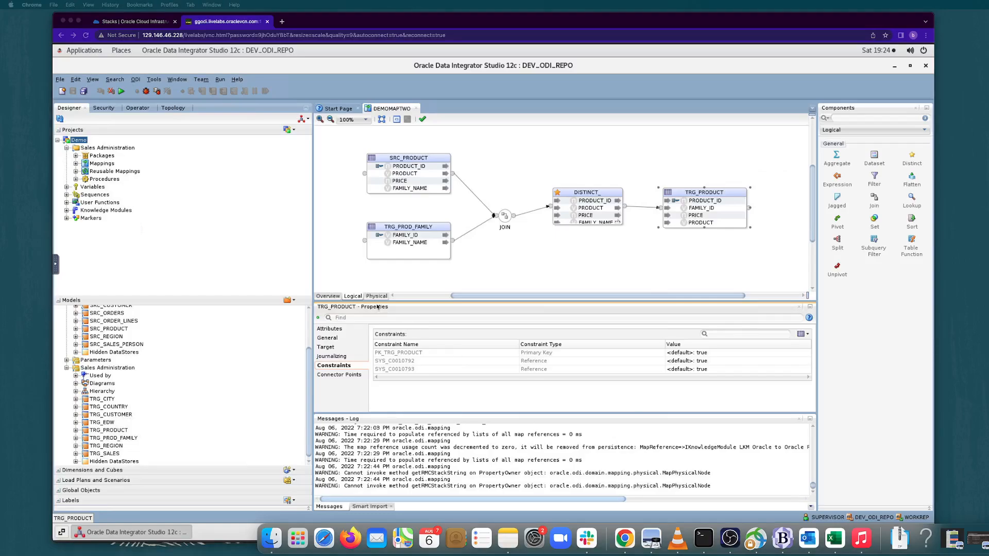
pyautogui.click(377, 304)
pyautogui.click(376, 297)
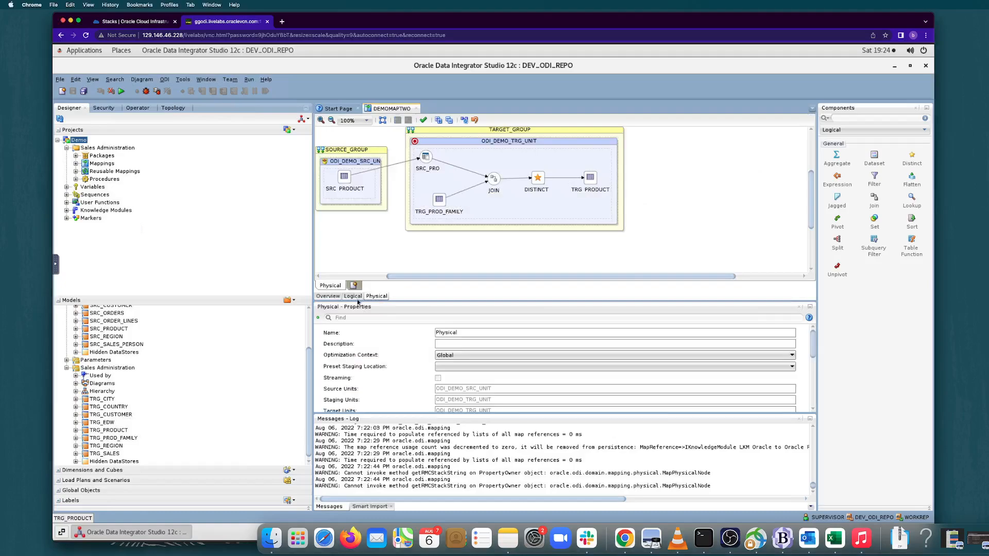
pyautogui.click(353, 296)
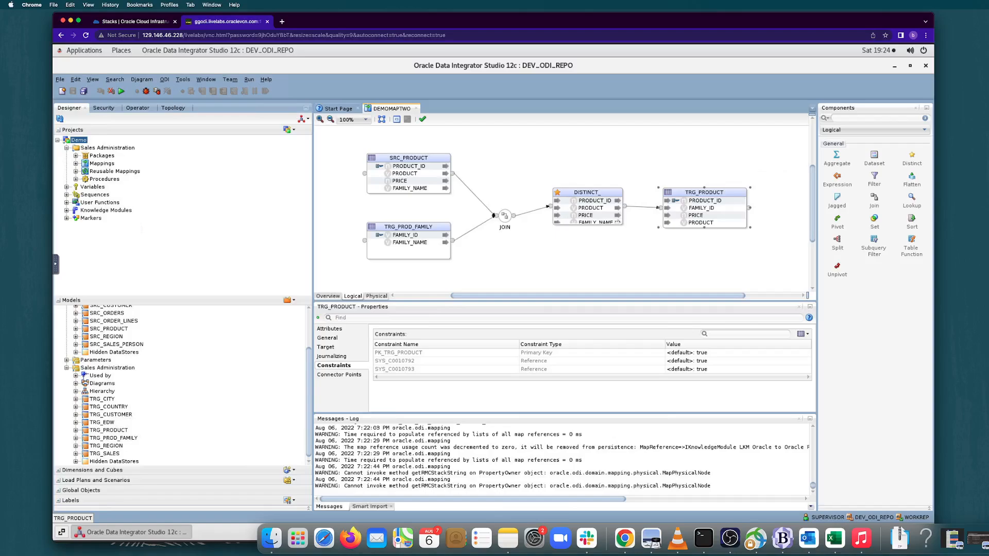
# Run DEMOMAPTWO in the Global context with the Physical design, Local (No Agent) and log level 5.
pyautogui.click(121, 91)
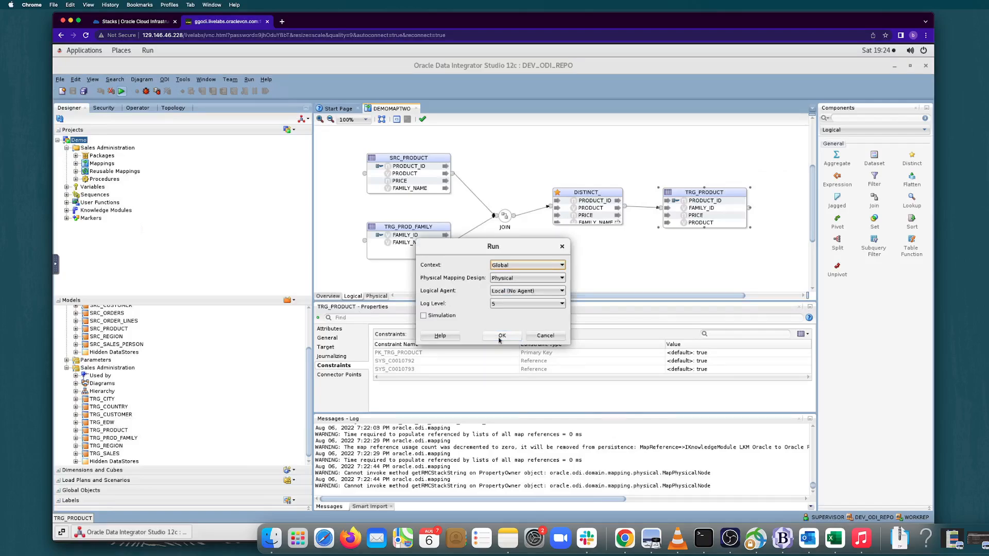
pyautogui.click(500, 337)
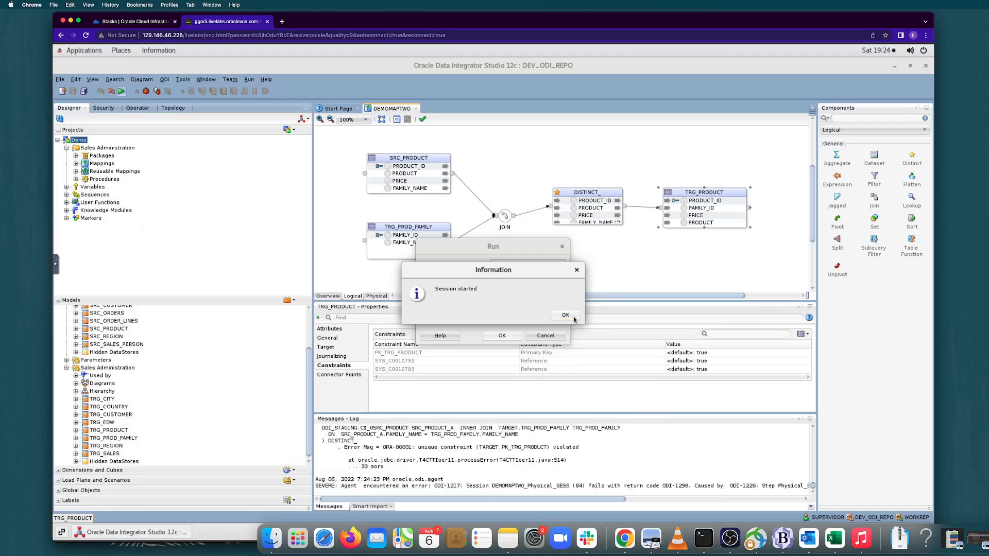
pyautogui.click(566, 315)
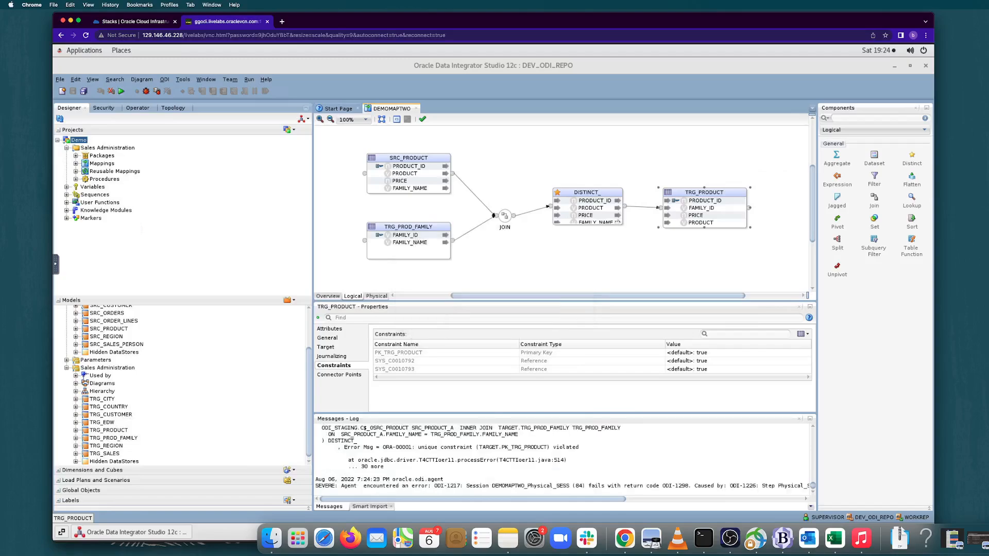